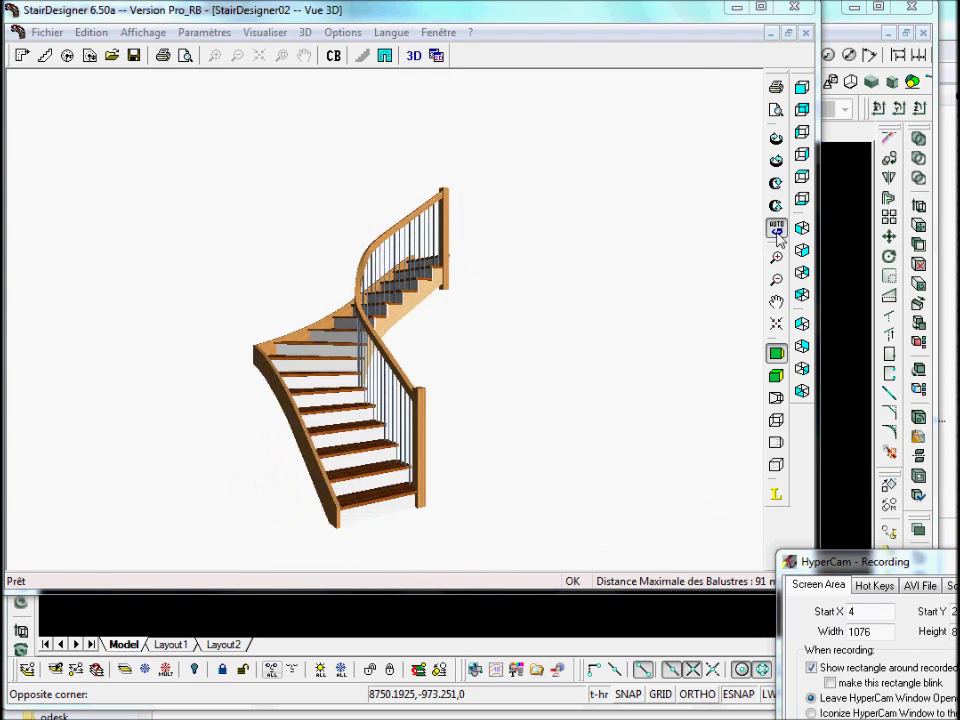
- Switch to progeCAD and bring up the railing elevation and stair plan in the StairDesigner02-2d drawing
left_click(843, 234)
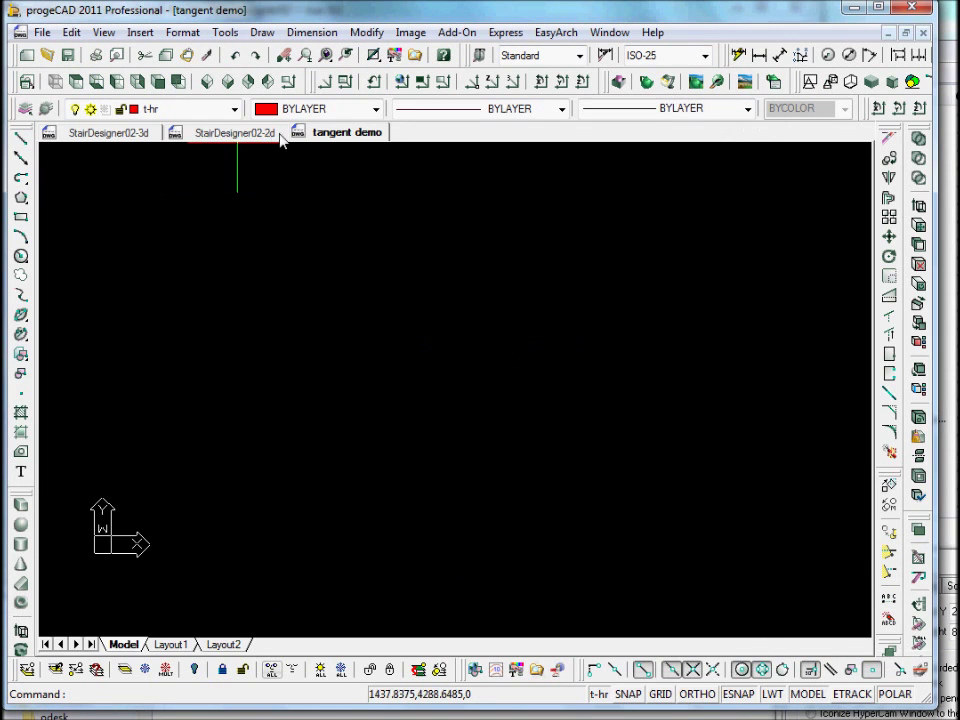
left_click(236, 132)
scroll(349, 362, "down", 4)
mouse_move(349, 362)
middle_mouse_down()
mouse_move(403, 430)
mouse_move(473, 472)
middle_mouse_up()
middle_click_drag(400, 394, 421, 427)
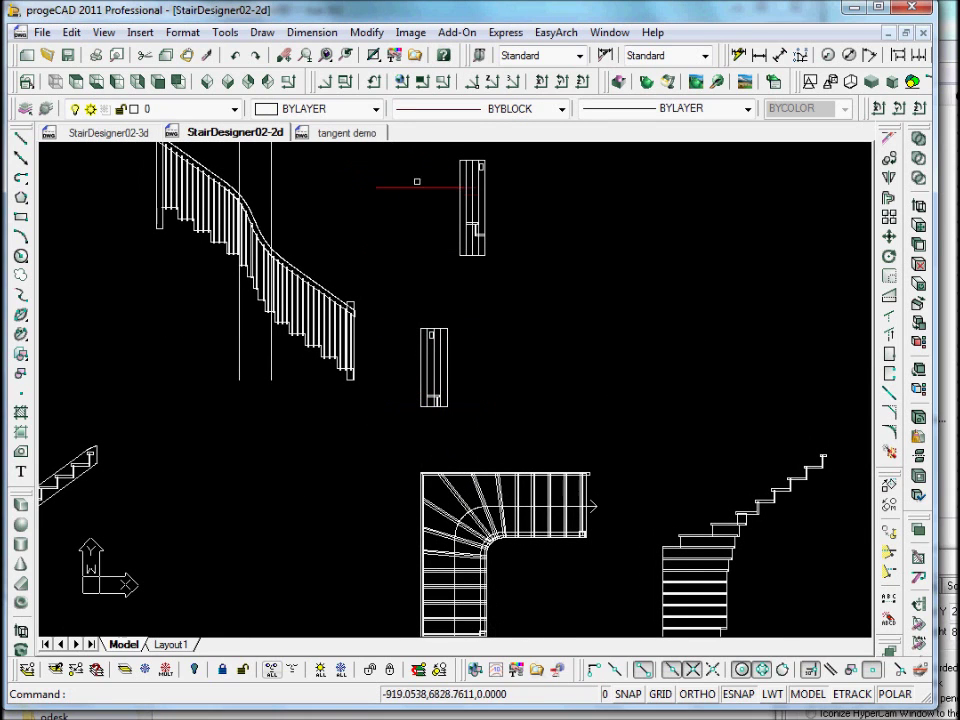
left_click(349, 132)
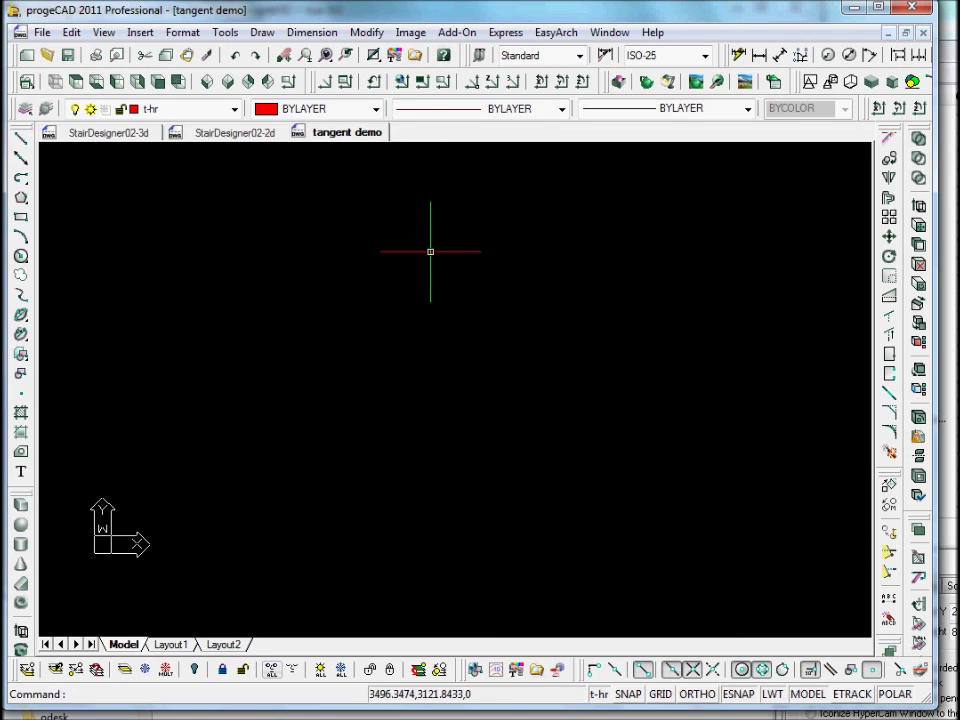
left_click(235, 132)
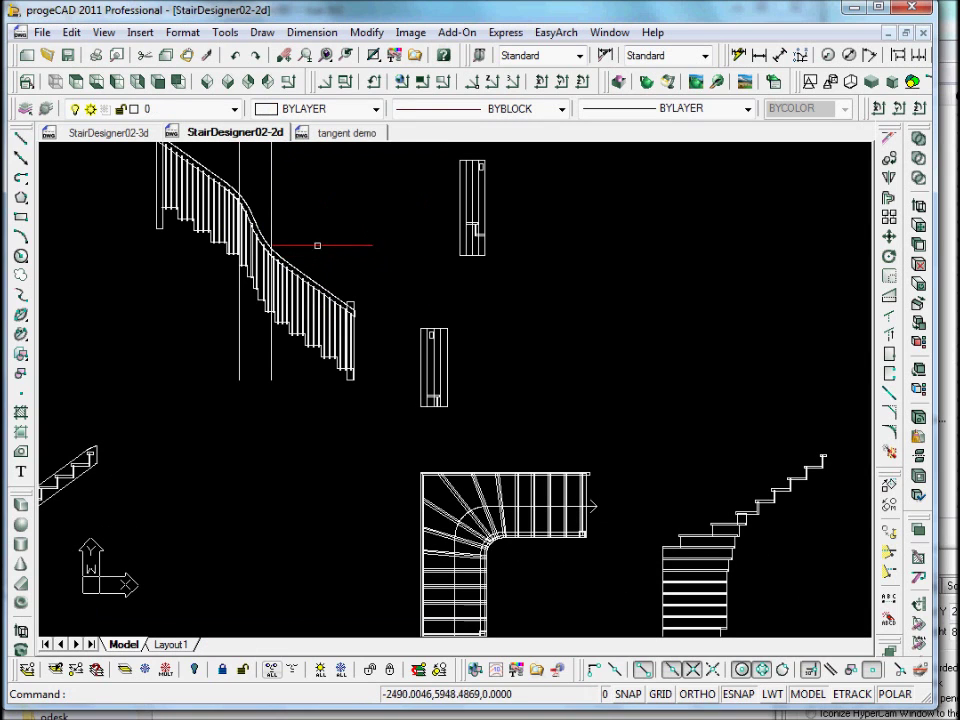
middle_click_drag(359, 269, 363, 308)
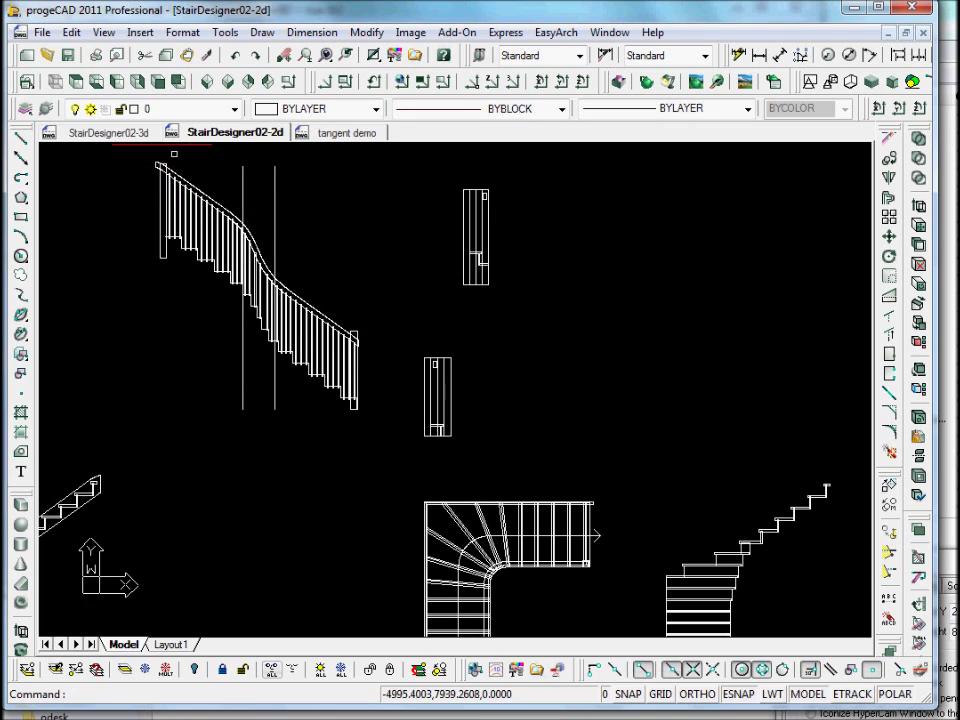
- Copy the handrail elevation, its two vertical lines and the handrail outline from the stair plan to the clipboard
left_click(71, 32)
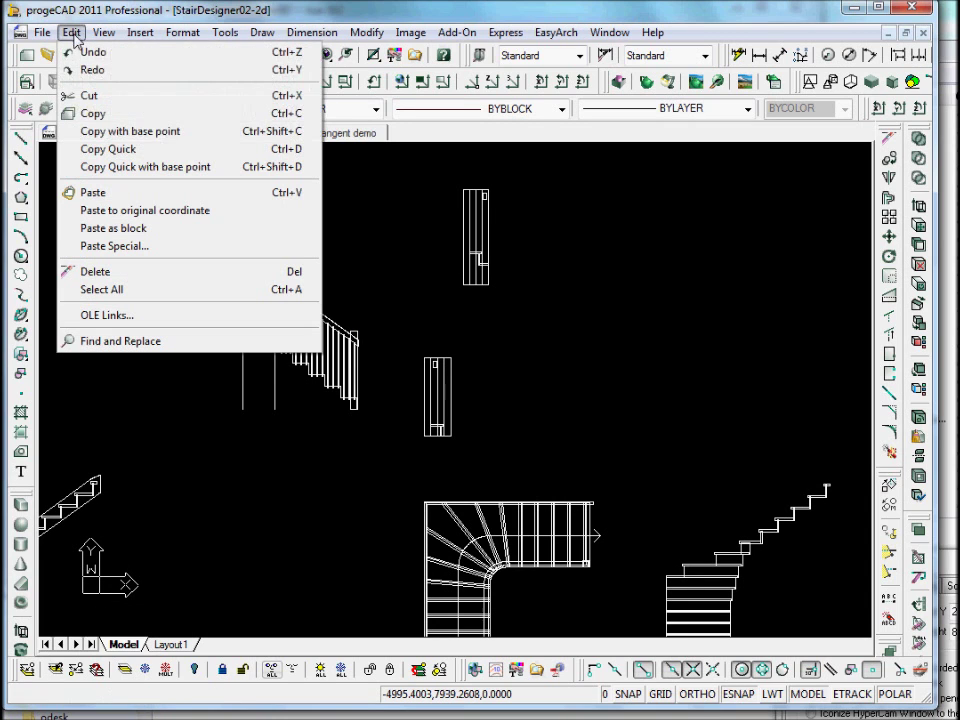
left_click(93, 117)
left_click(200, 190)
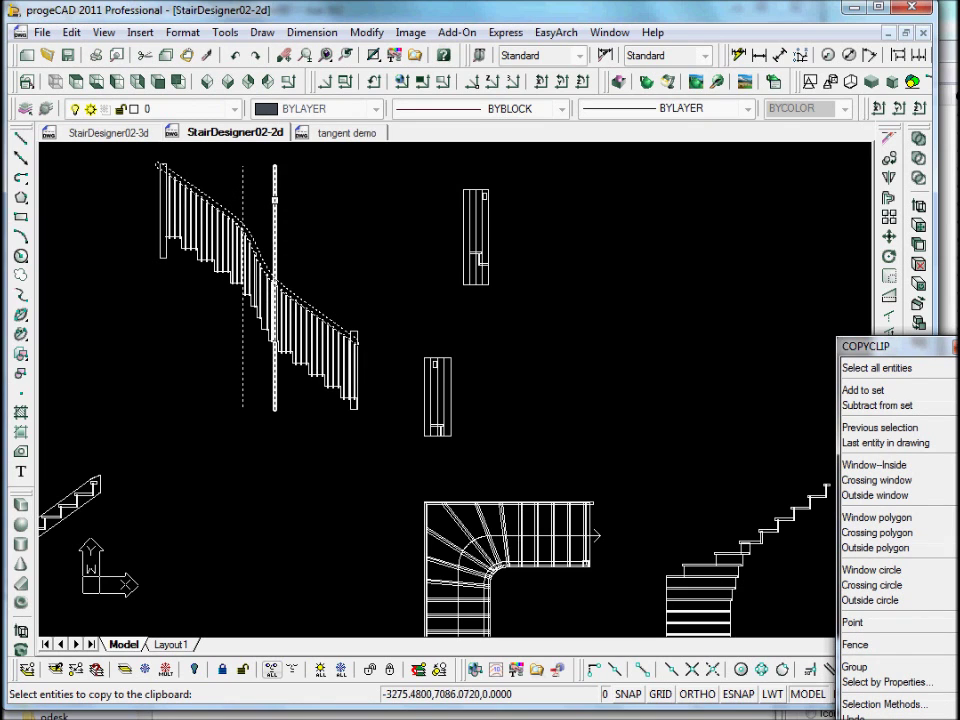
scroll(556, 571, "up", 4)
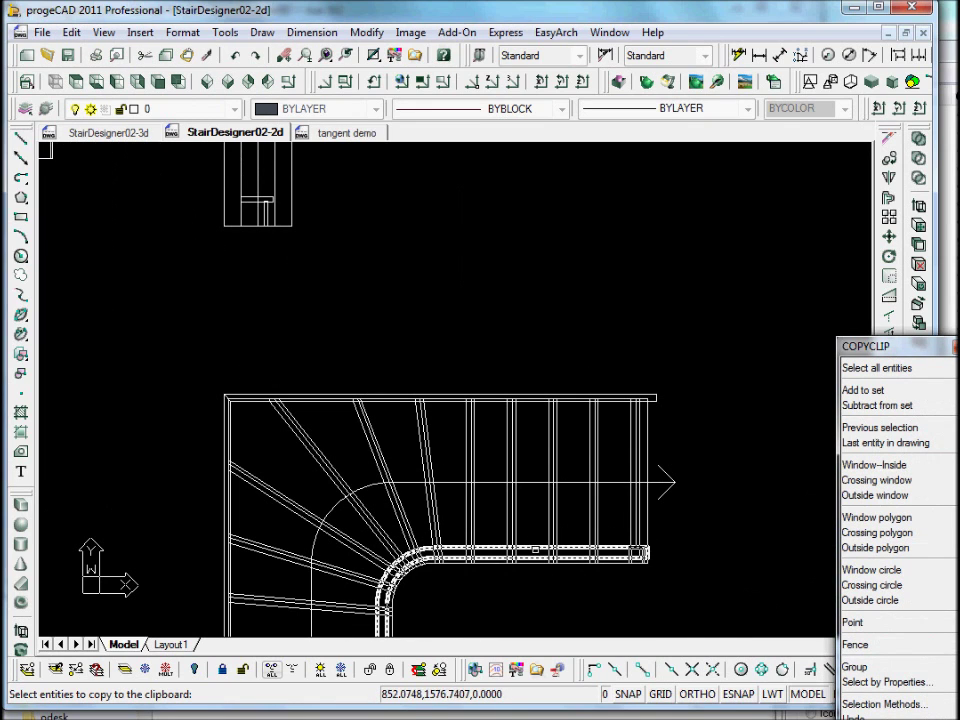
right_click(443, 310)
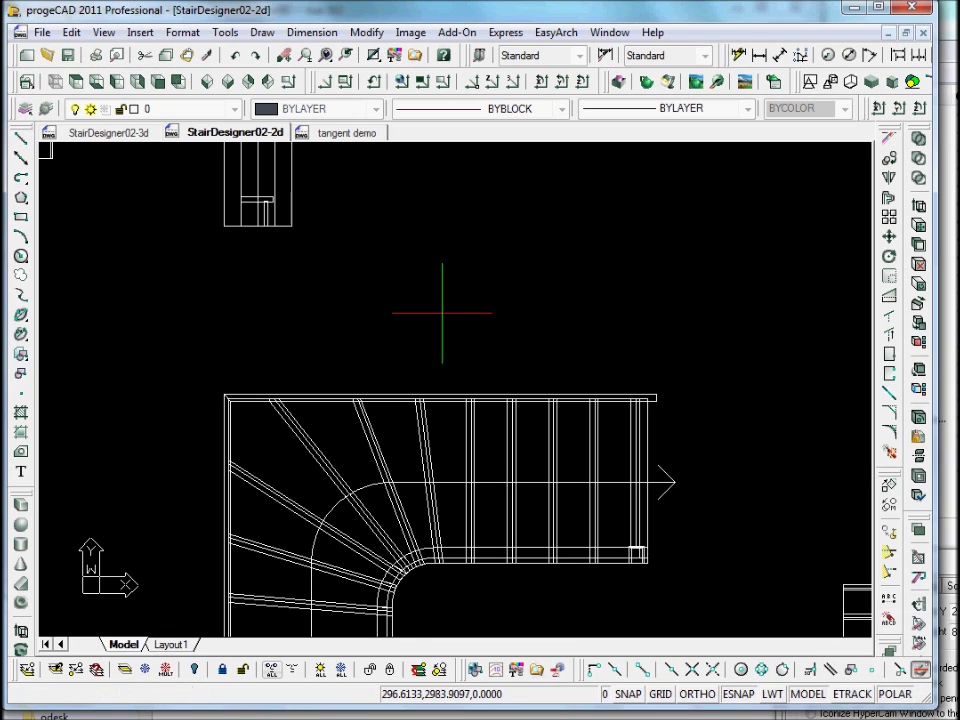
- Paste the copied handrail geometry at its original coordinates in the tangent demo drawing
left_click(341, 133)
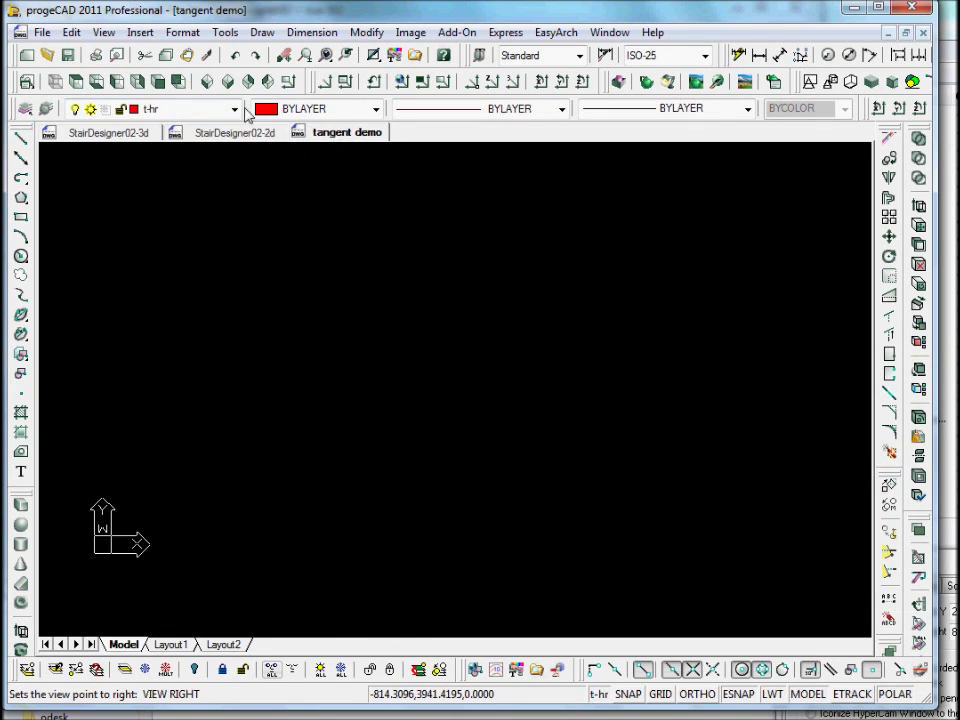
left_click(72, 33)
left_click(118, 214)
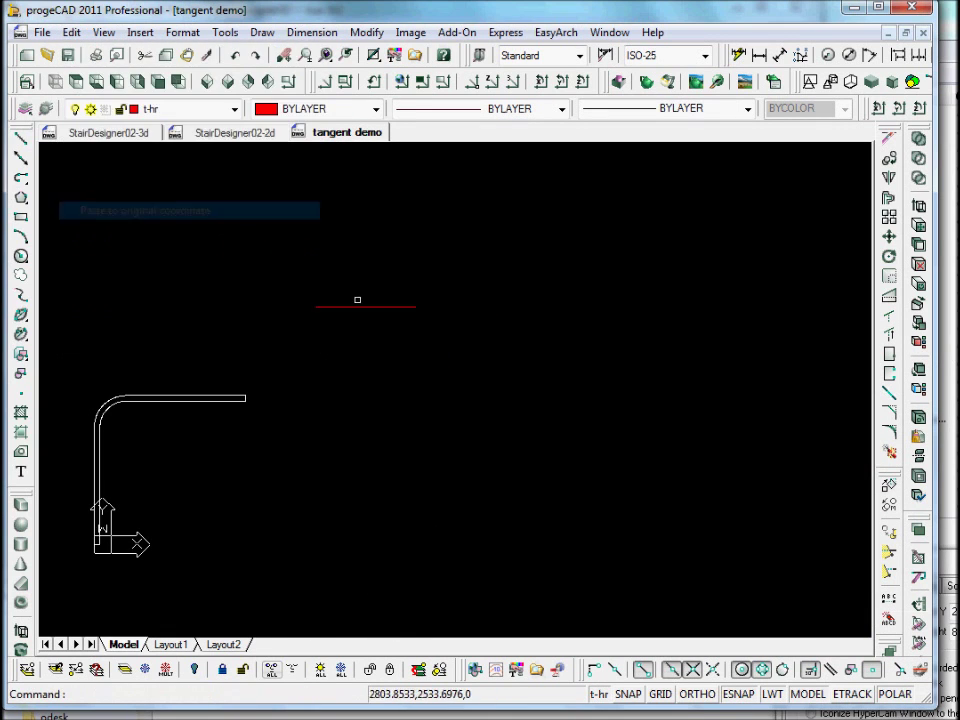
- Move the handrail elevation and its two vertical lines down beside the plan outline of the handrail
middle_click_drag(236, 411, 445, 468)
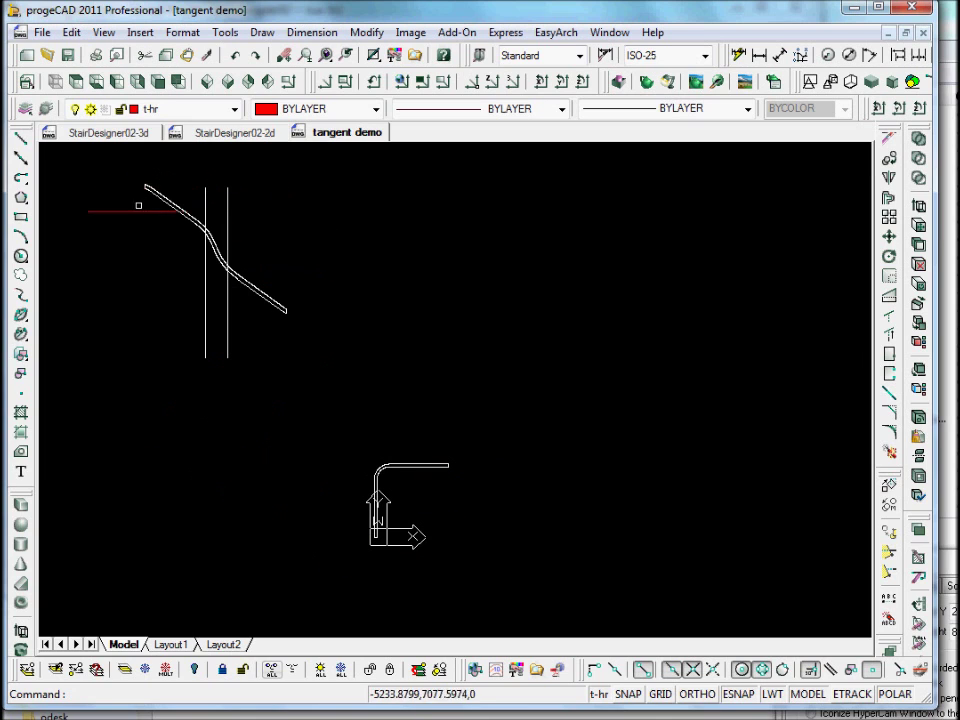
left_click(889, 236)
left_click(297, 201)
left_click(172, 334)
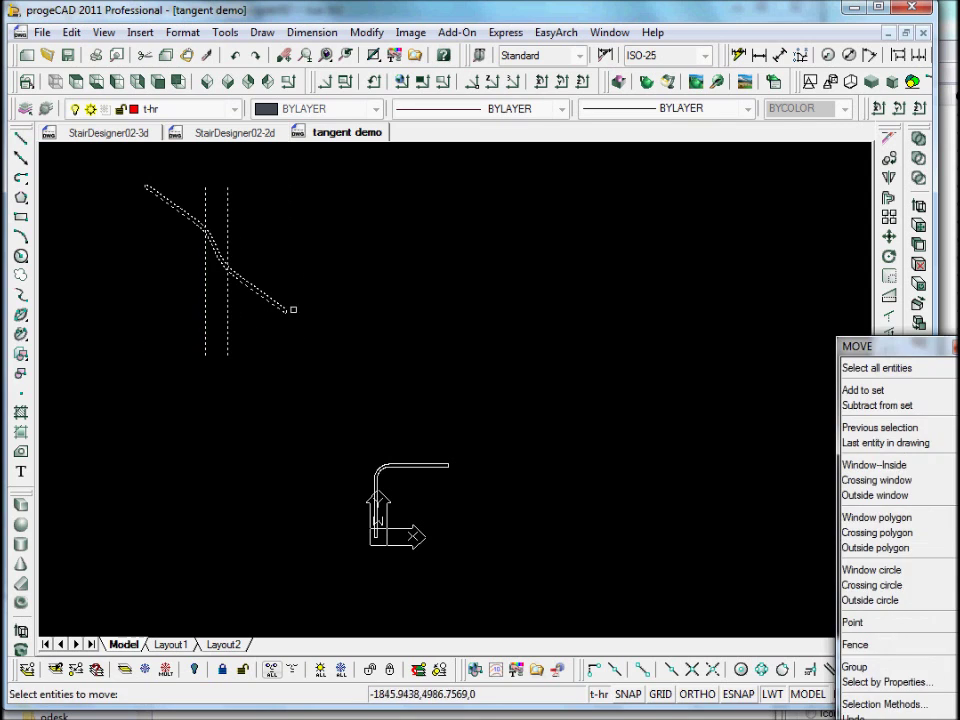
key("Return")
left_click(281, 268)
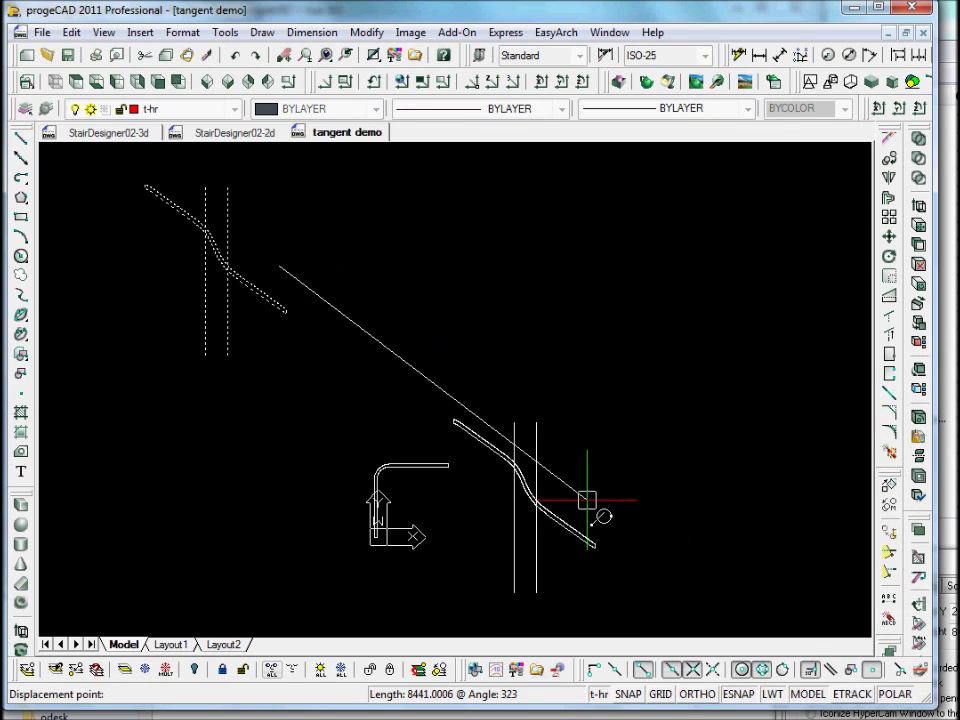
left_click(586, 501)
- Make the plan handrail's layer, Crémaillère Droite, the current layer
scroll(400, 523, "up", 4)
mouse_move(419, 505)
middle_mouse_down()
mouse_move(339, 381)
mouse_move(446, 435)
middle_mouse_up()
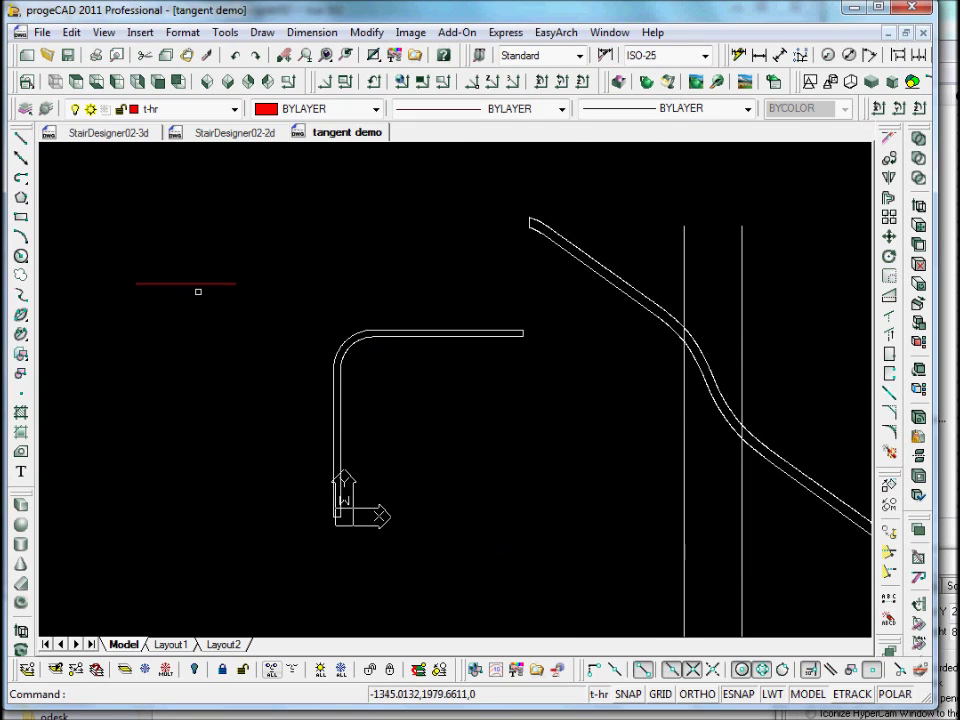
left_click(45, 108)
left_click(390, 336)
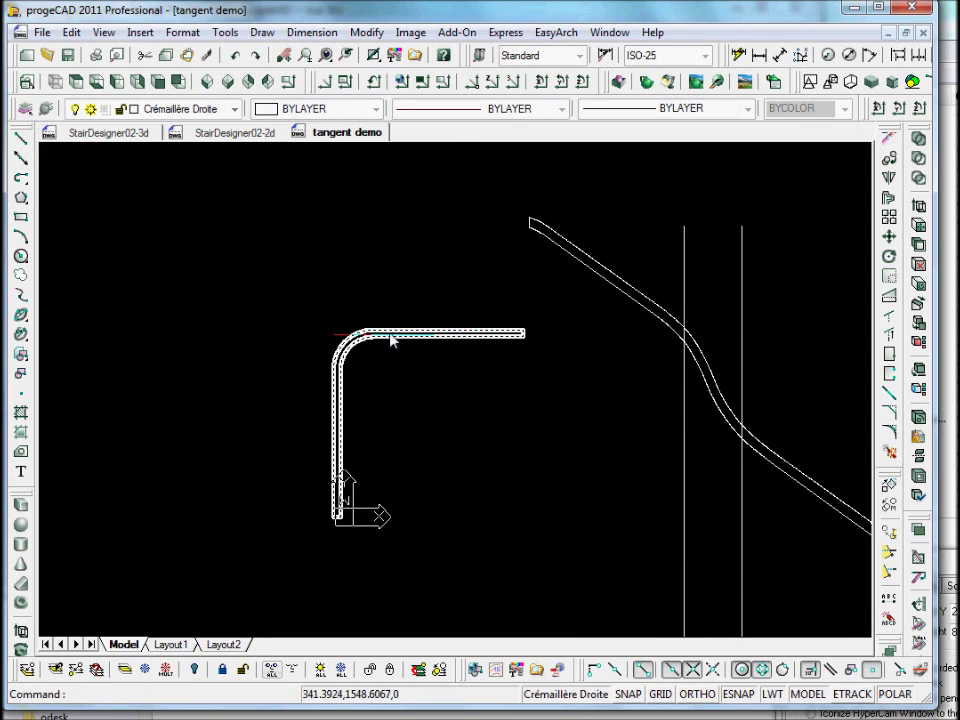
- Draw a line across the plan handrail where its curve meets the horizontal straight section
scroll(365, 366, "up", 6)
middle_click_drag(360, 347, 462, 346)
left_click(20, 138)
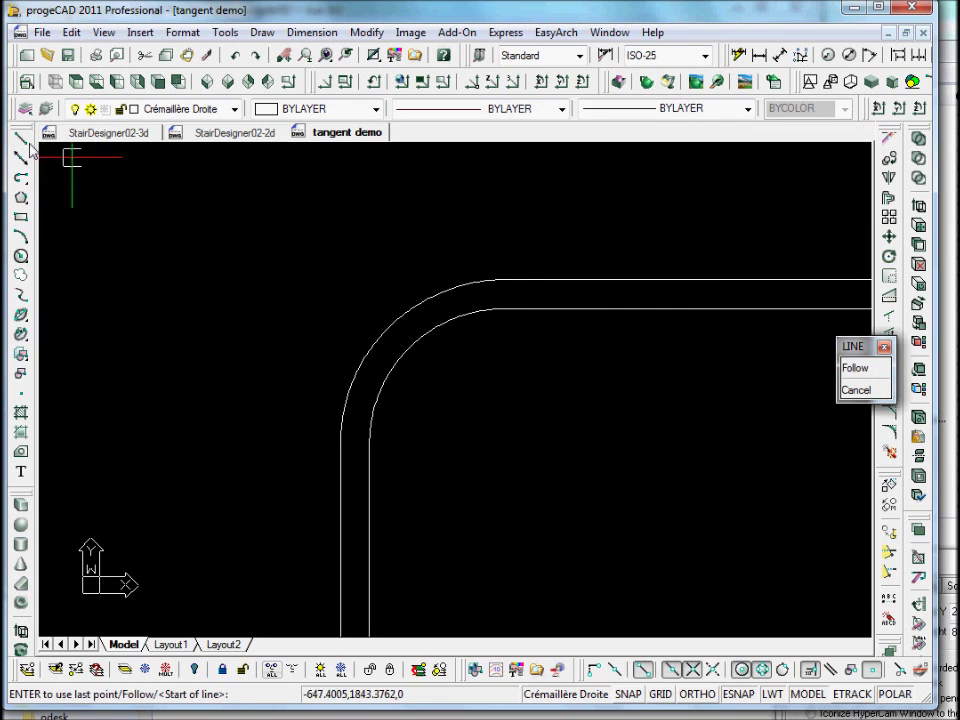
left_click(509, 309)
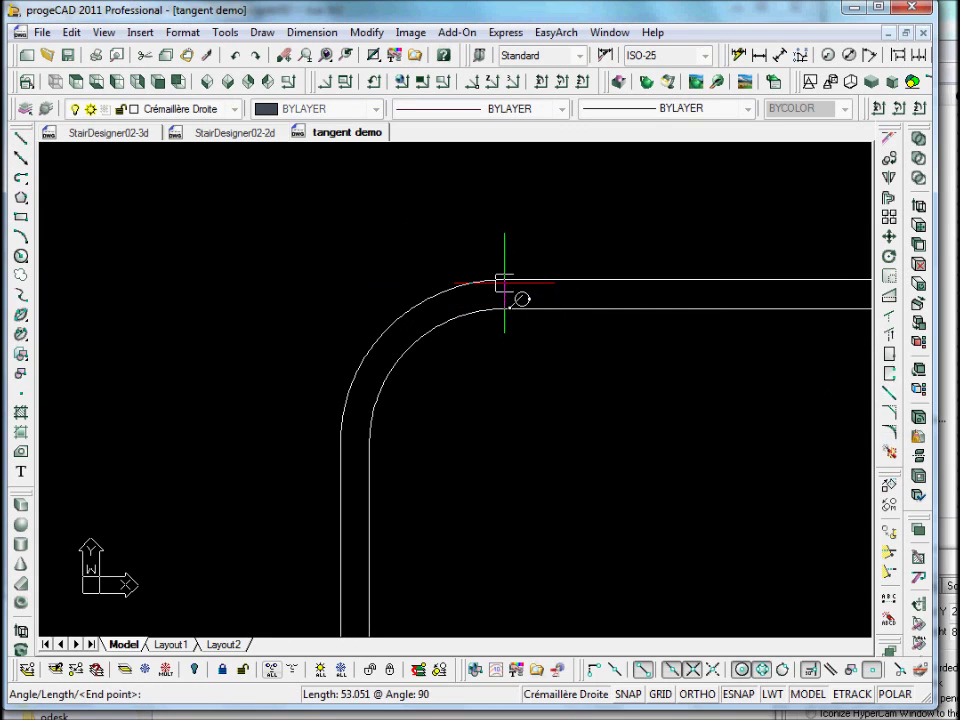
left_click(505, 280)
key("Return")
- Draw a line across the plan handrail where its curve meets the vertical straight section
right_click(564, 381)
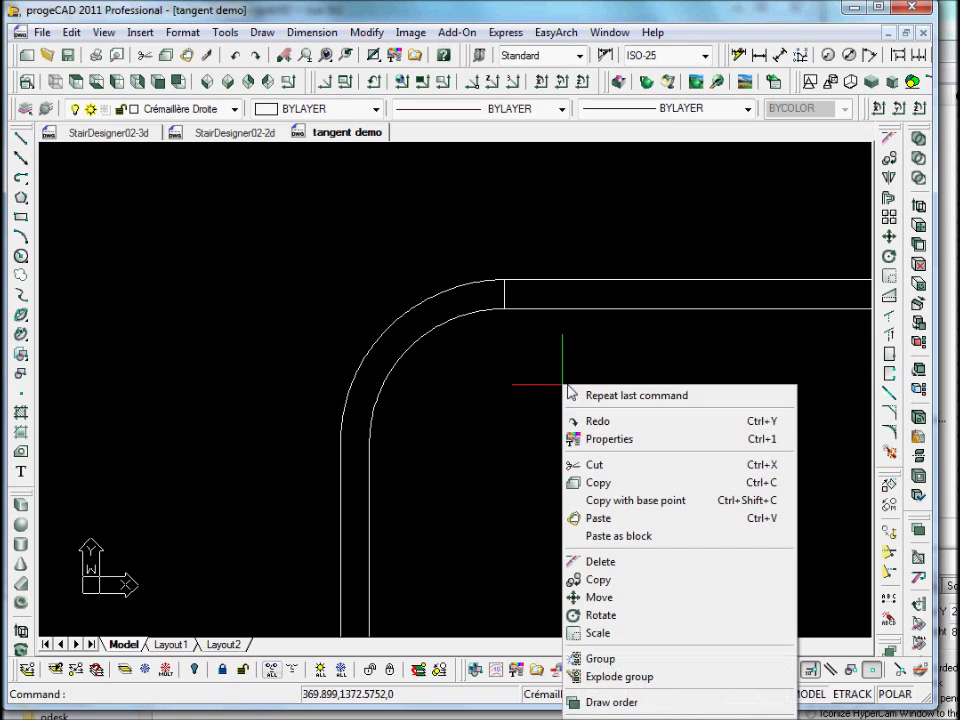
left_click(589, 393)
left_click(370, 441)
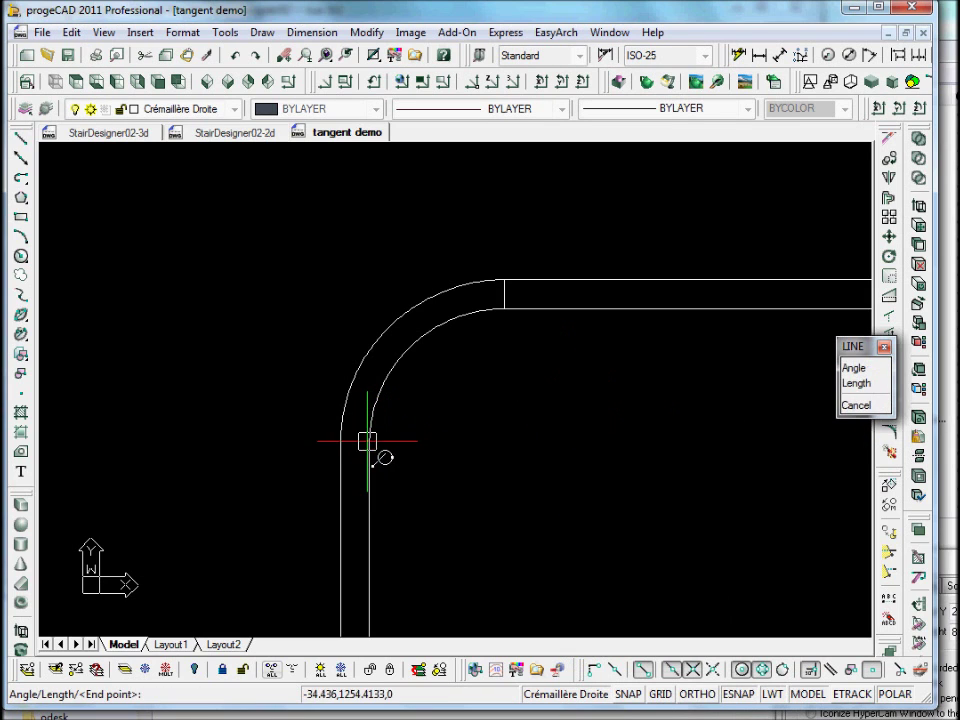
left_click(341, 441)
key("Return")
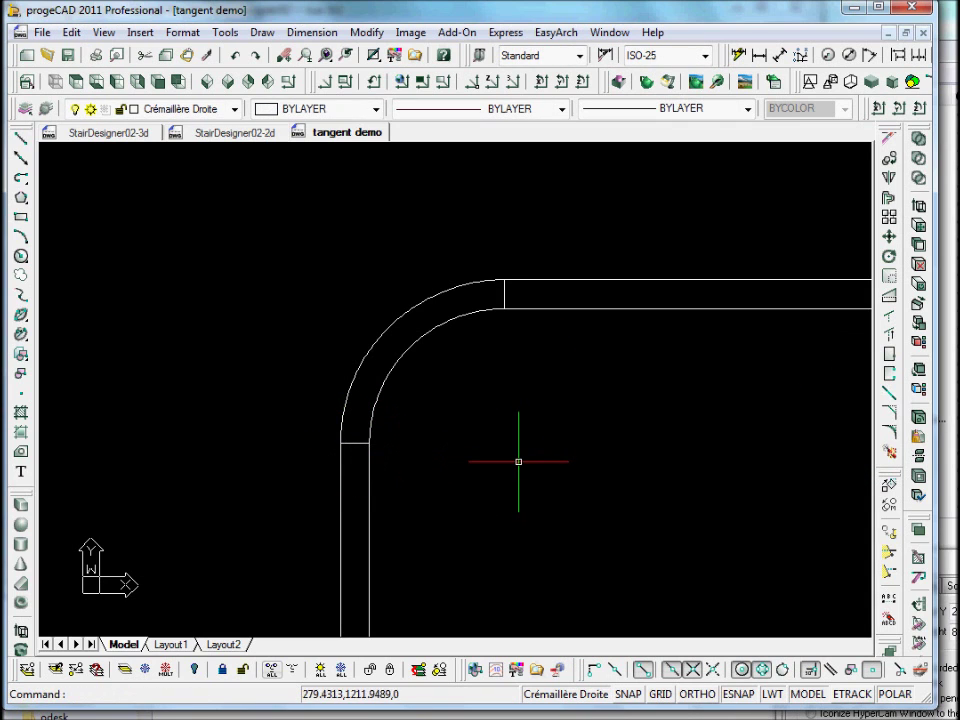
- Create parallel copies of both cross lines at a distance of 80, outward along the straight handrail sections
left_click(889, 199)
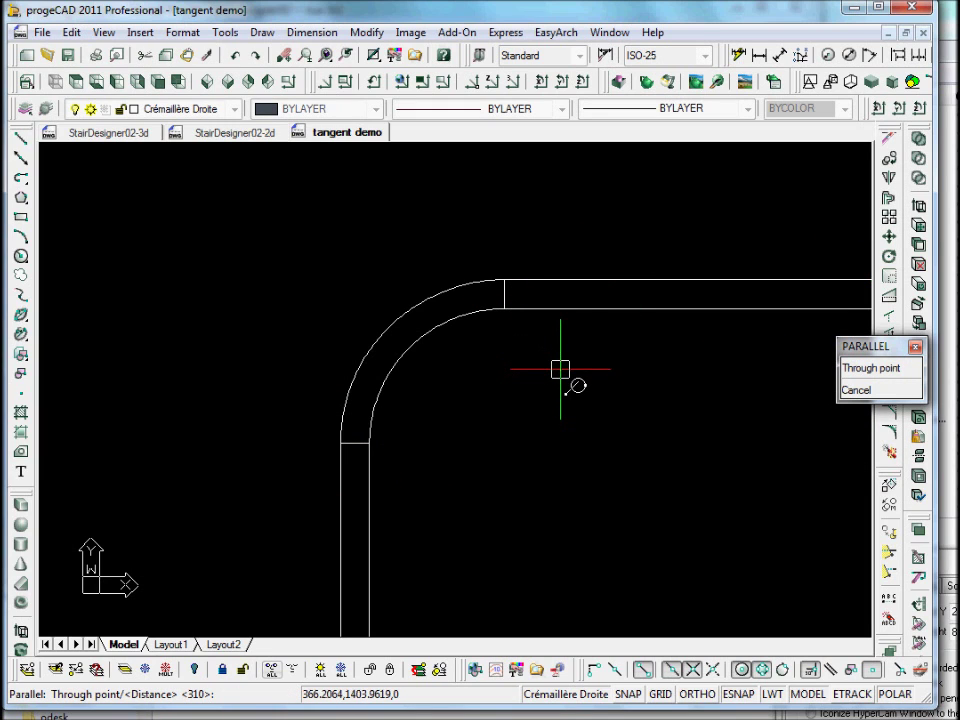
type("80")
key("Return")
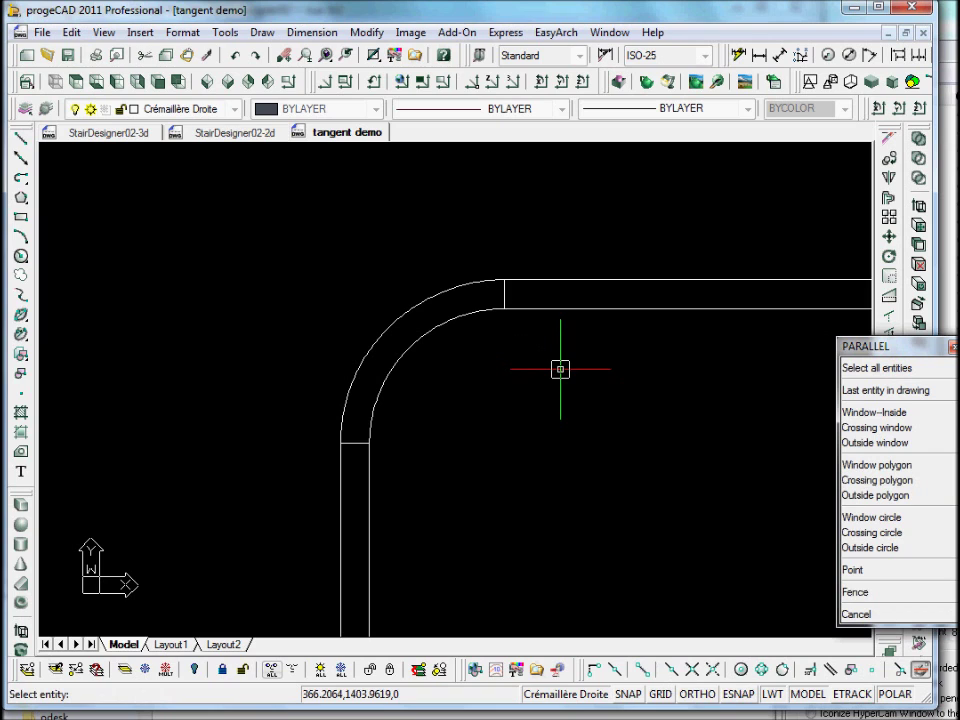
left_click(502, 291)
left_click(568, 332)
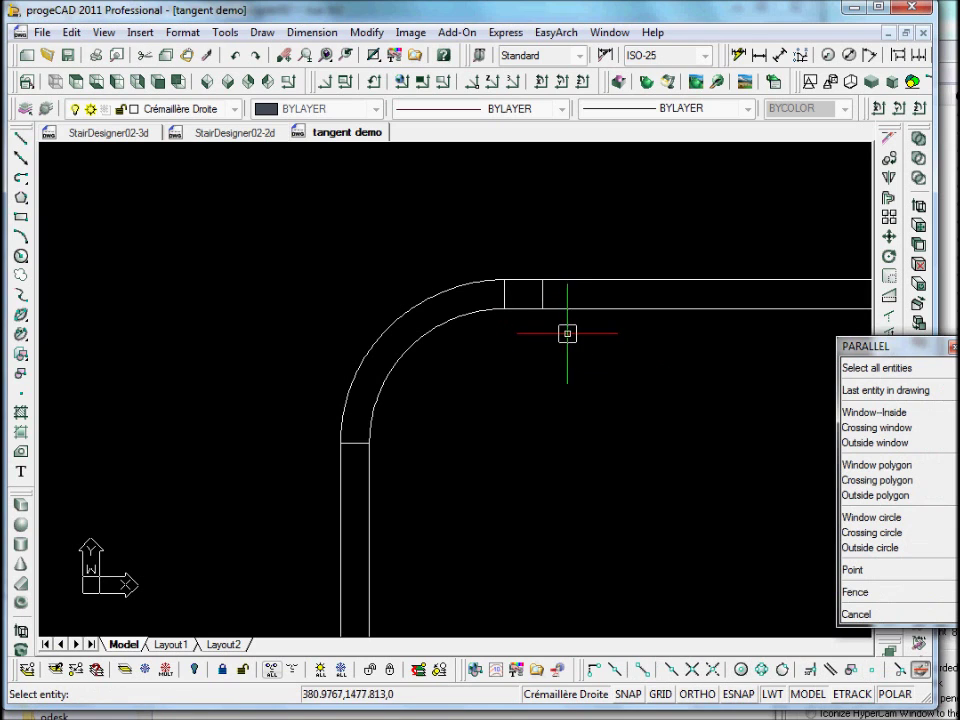
left_click(356, 443)
left_click(430, 505)
key("Return")
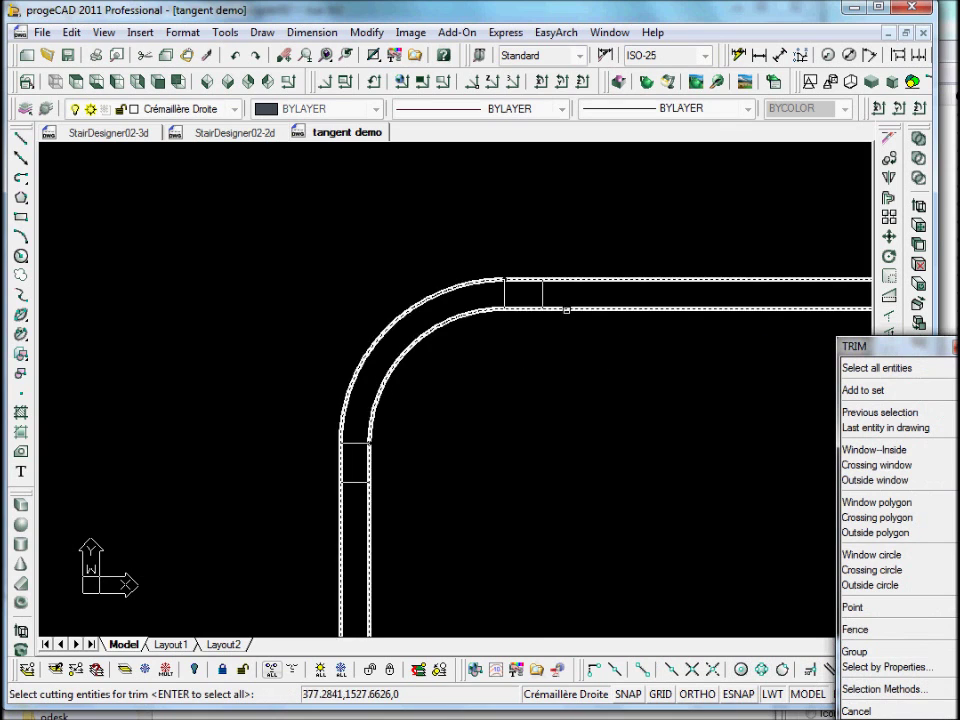
- Trim the straight handrail sections beyond the two outer cross lines, leaving the curve with short straight ends
left_click(543, 297)
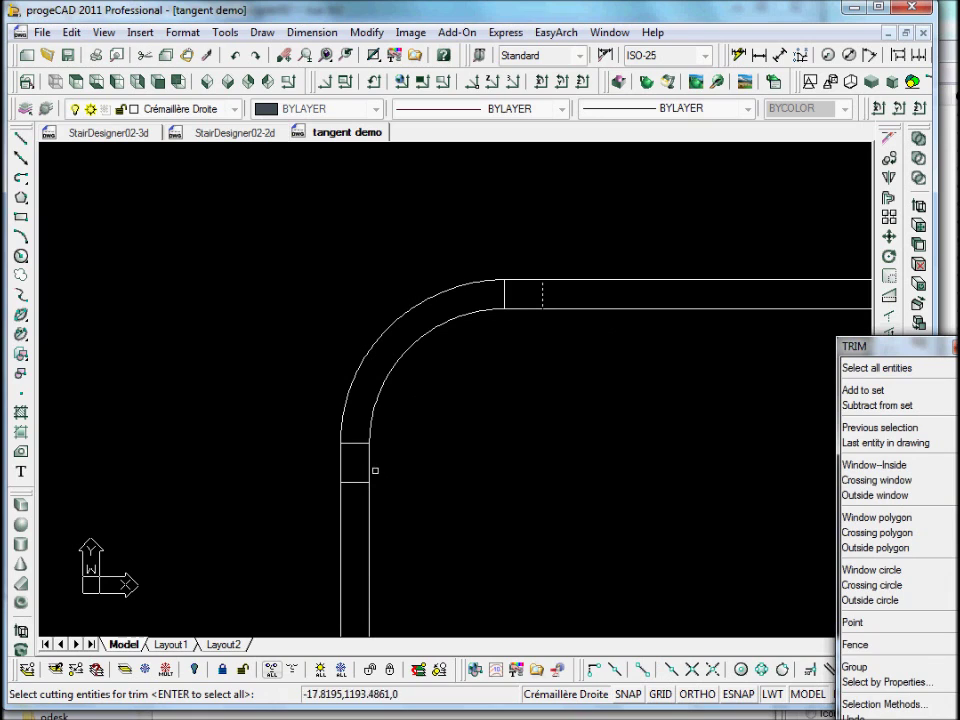
key("Return")
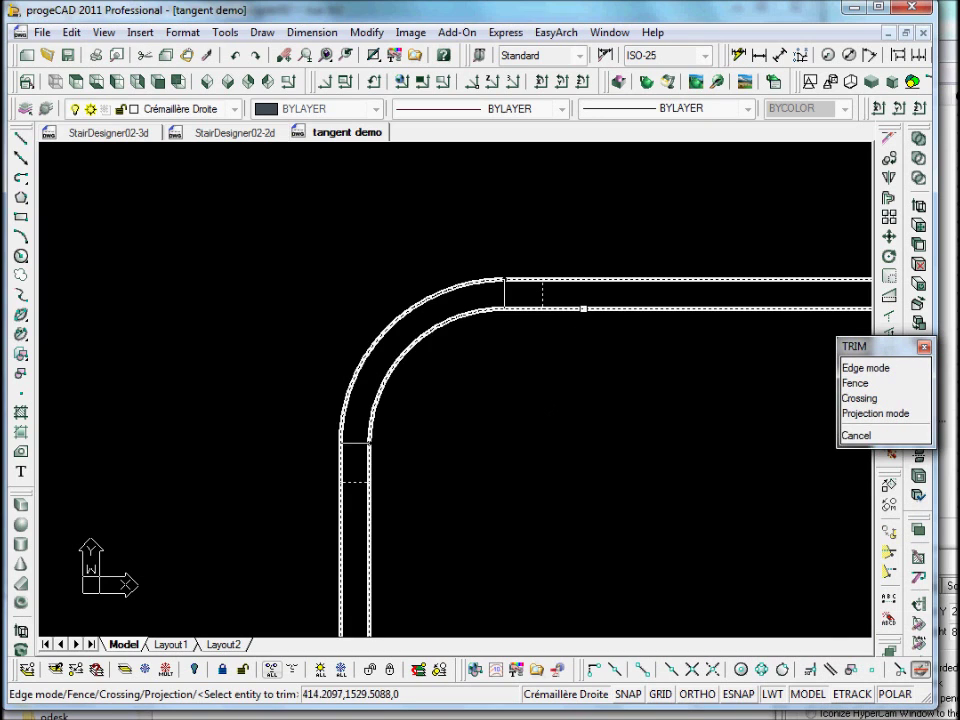
left_click(620, 308)
left_click(369, 512)
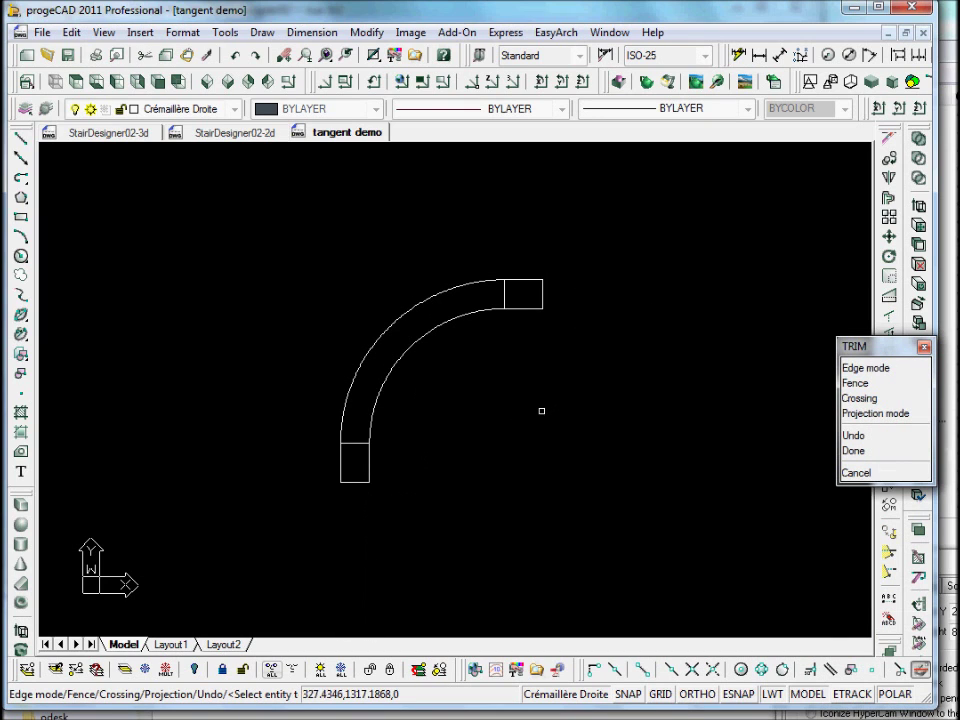
key("Return")
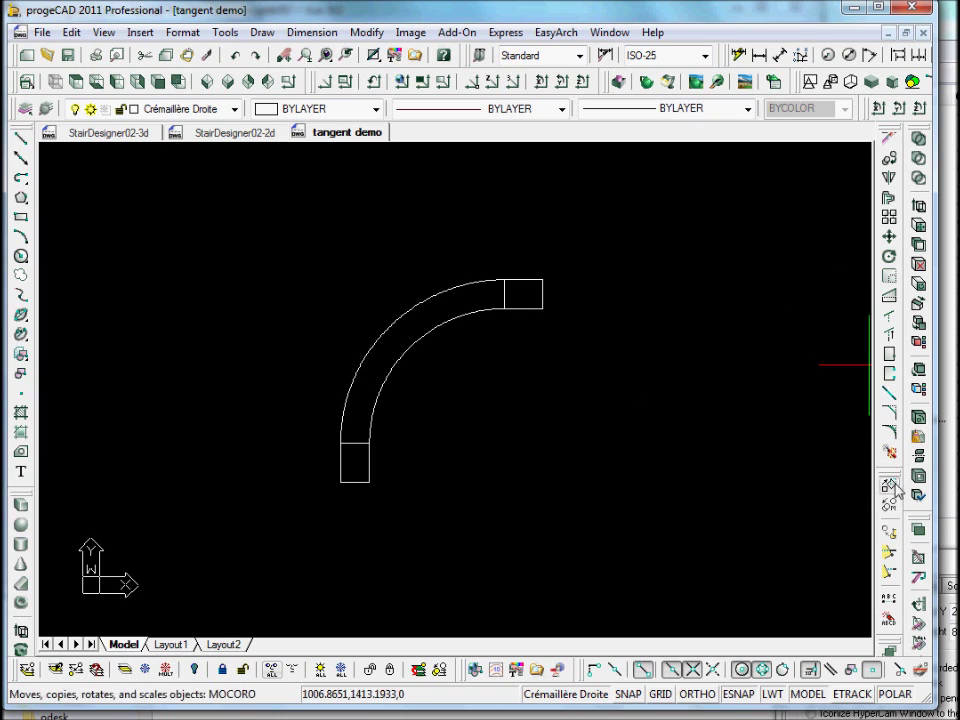
- Join the outer and inner handrail curves and the two end lines into one polyline
left_click(918, 580)
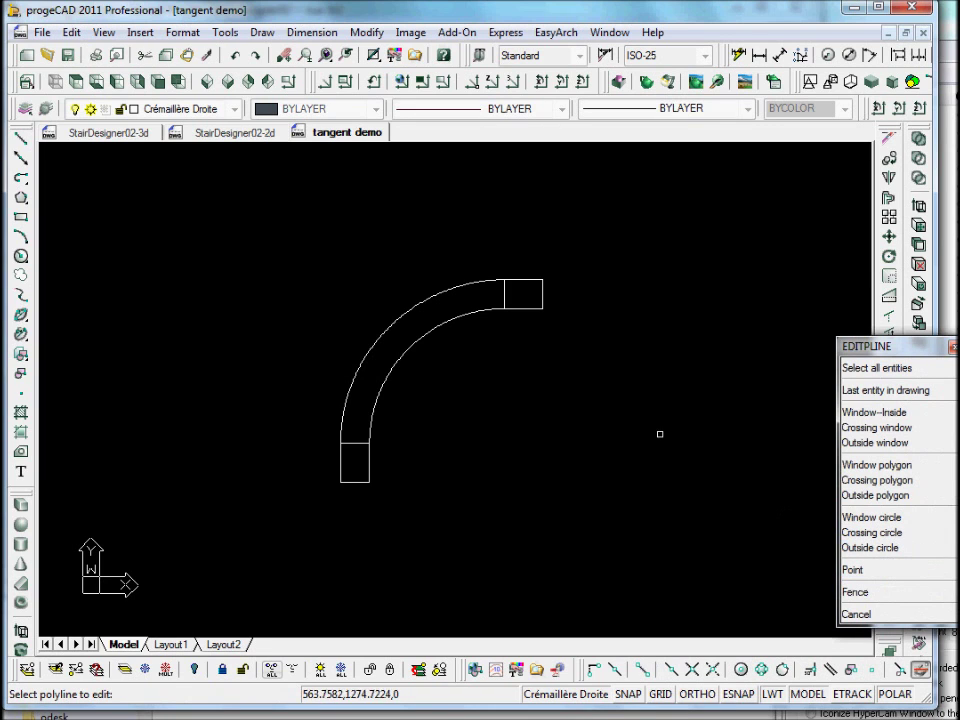
left_click(436, 296)
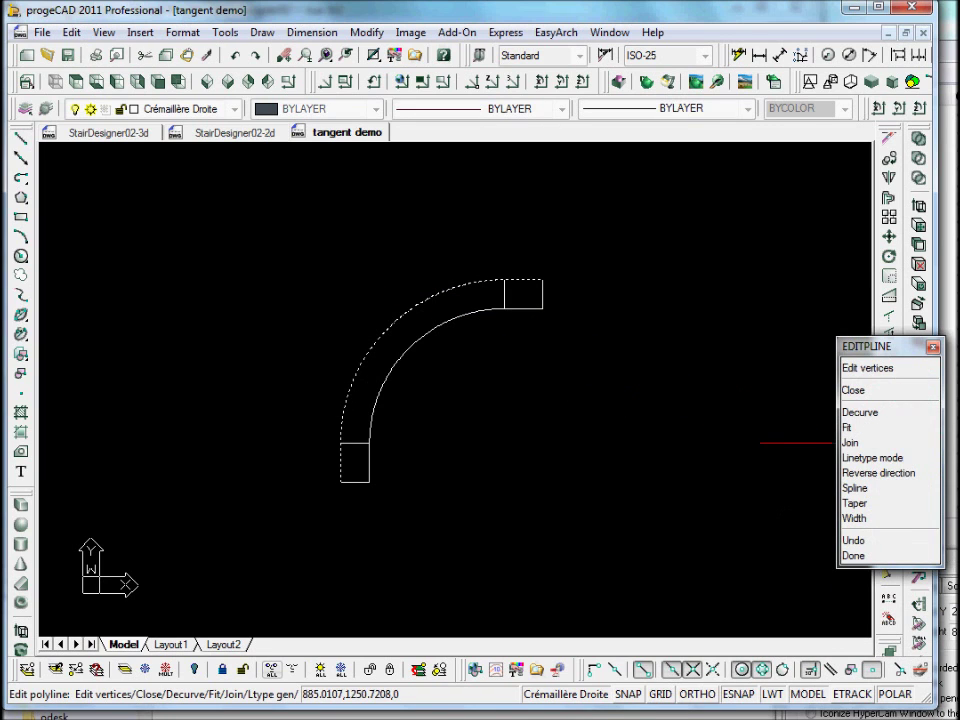
left_click(850, 442)
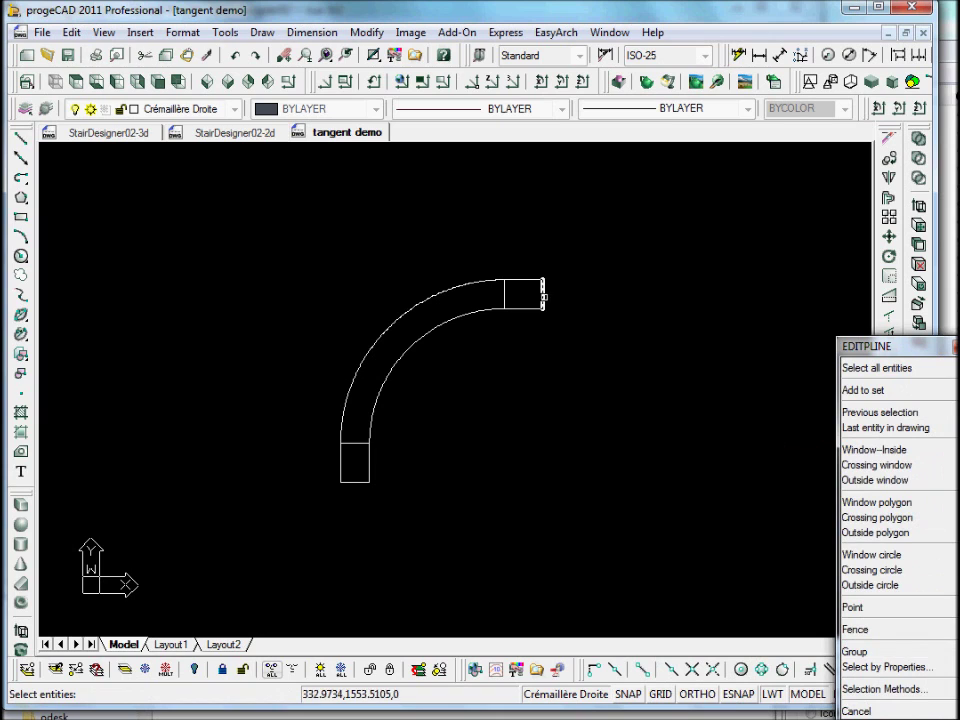
left_click(537, 307)
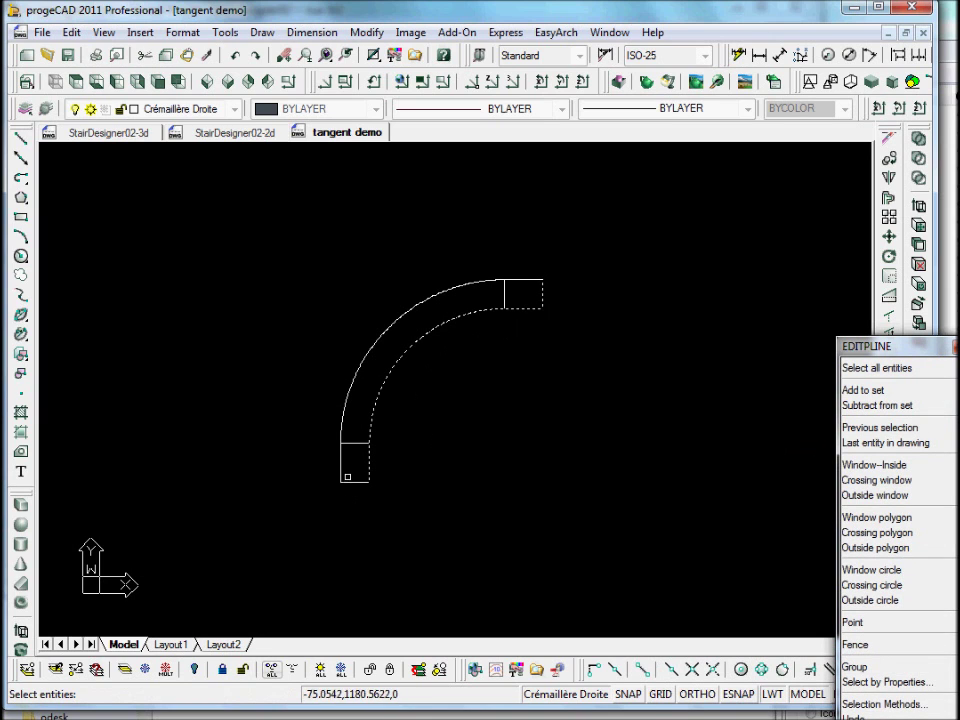
key("Return")
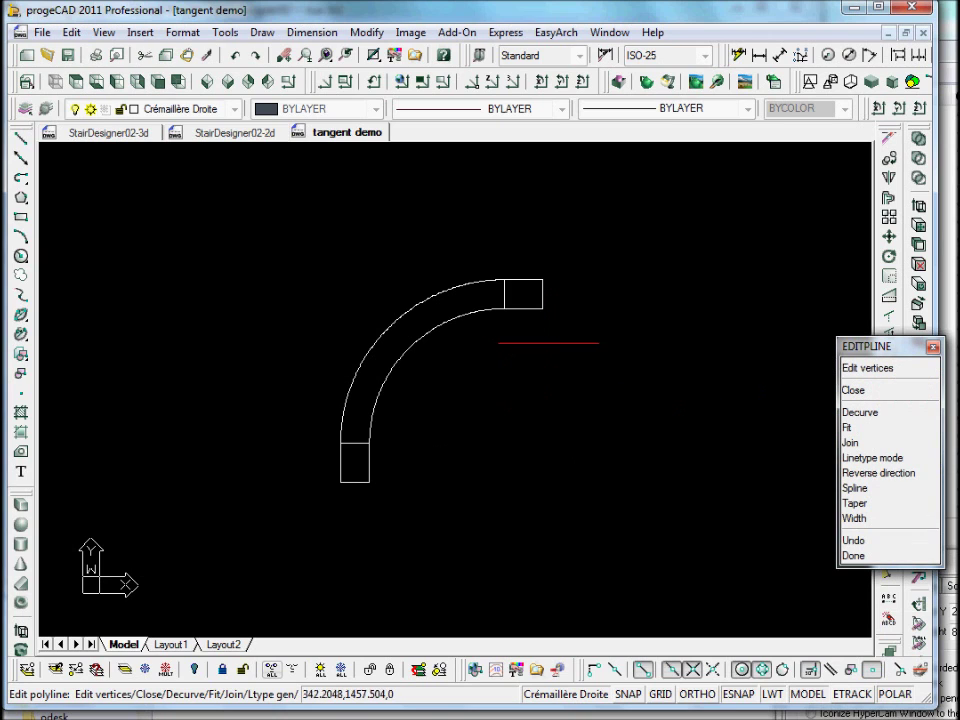
key("Escape")
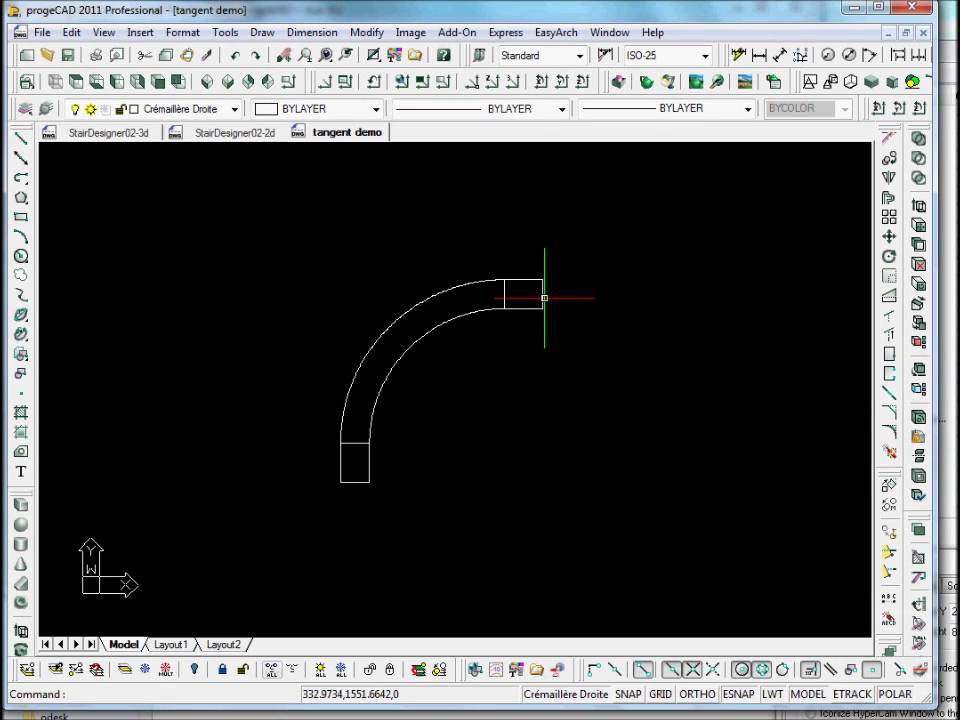
- Assign the handrail outline and its two inner cross lines to the t_hrs layer
left_click(544, 298)
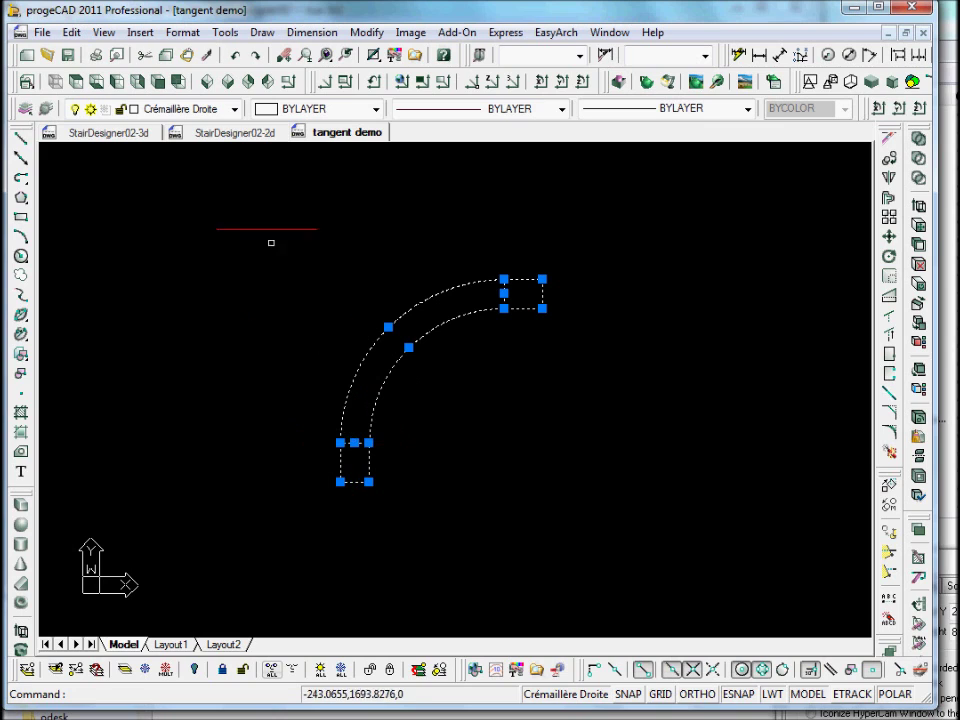
left_click(233, 108)
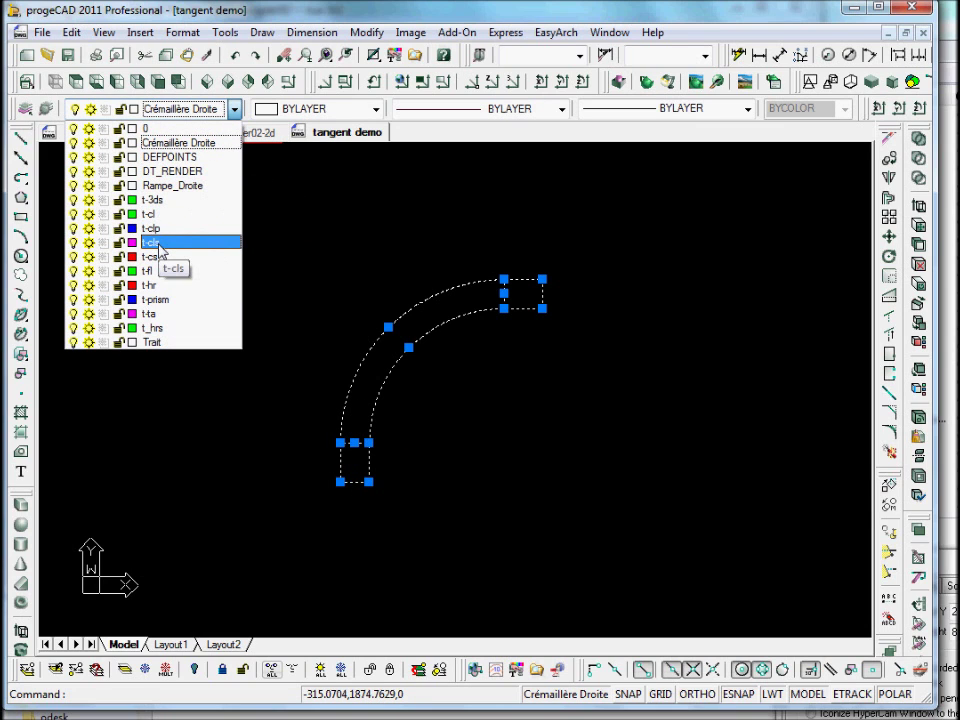
left_click(175, 328)
key("Escape")
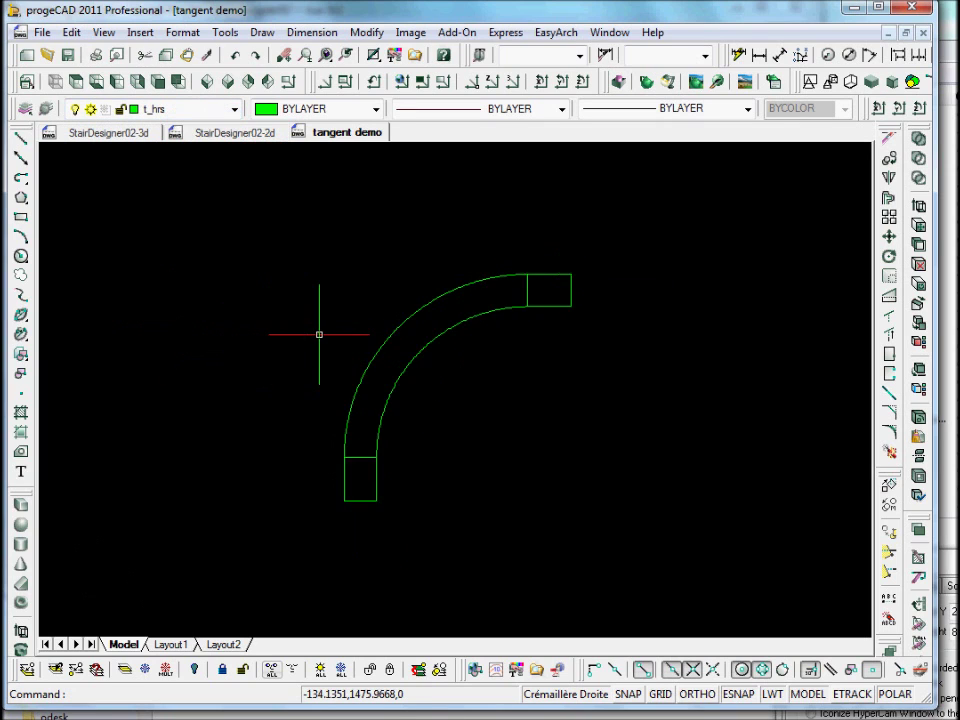
left_click_drag(385, 335, 303, 338)
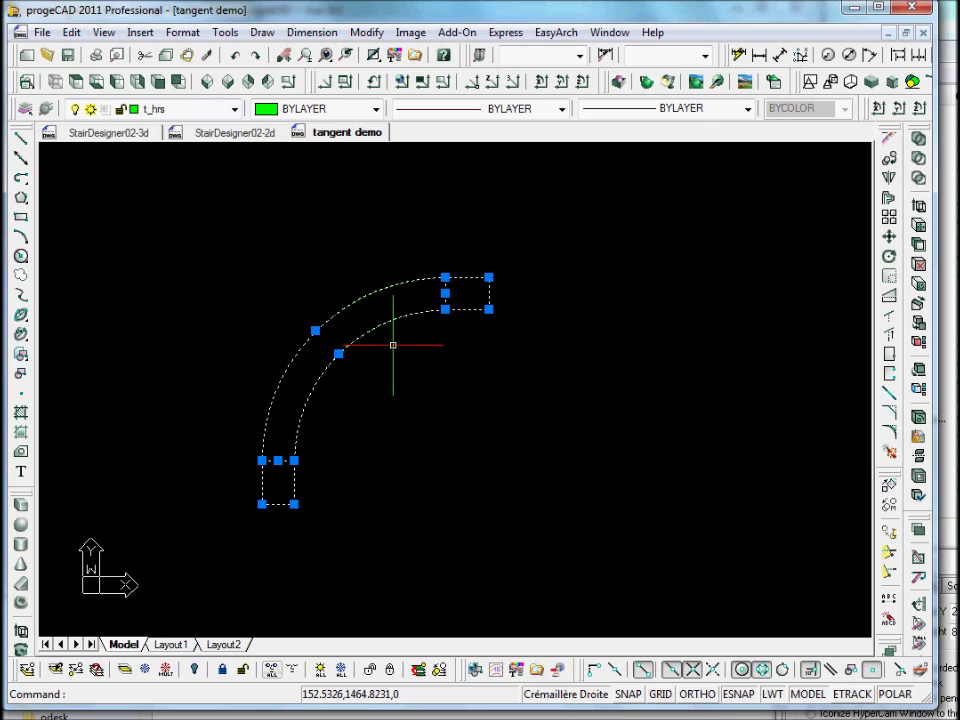
key("Escape")
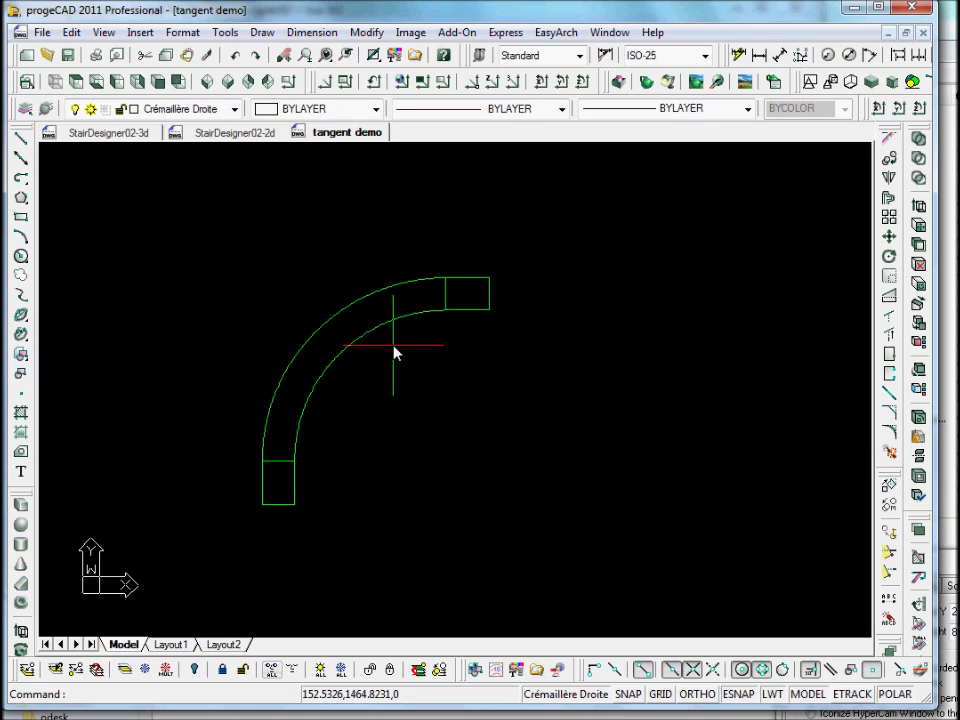
- On the t-prism layer, draw a rectangle between the midpoints of the two cross lines at the ends of the curve
left_click(236, 110)
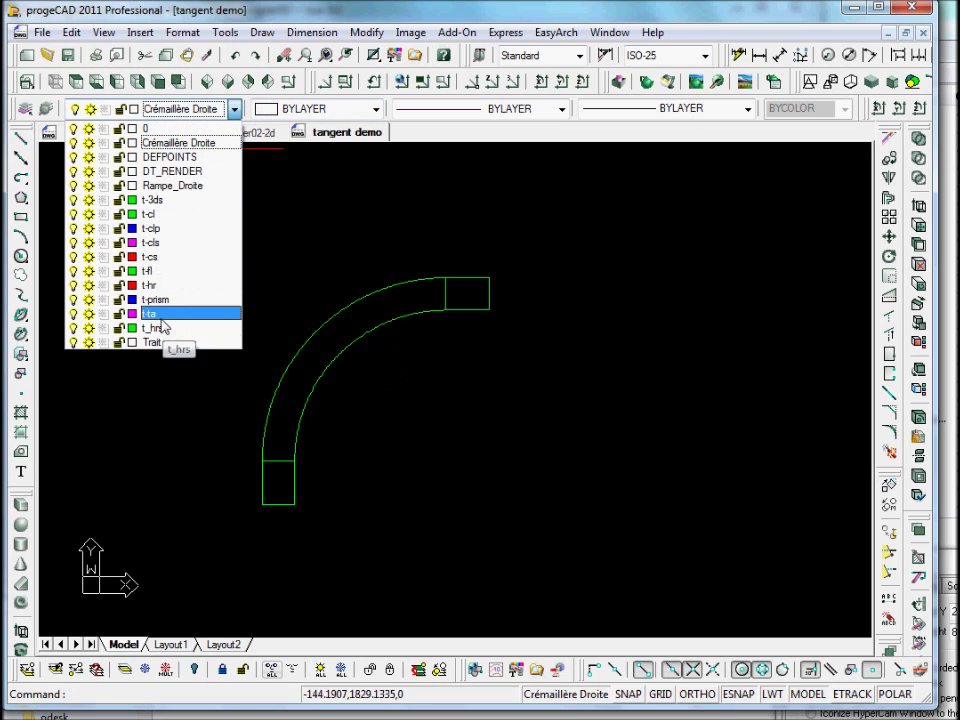
left_click(158, 300)
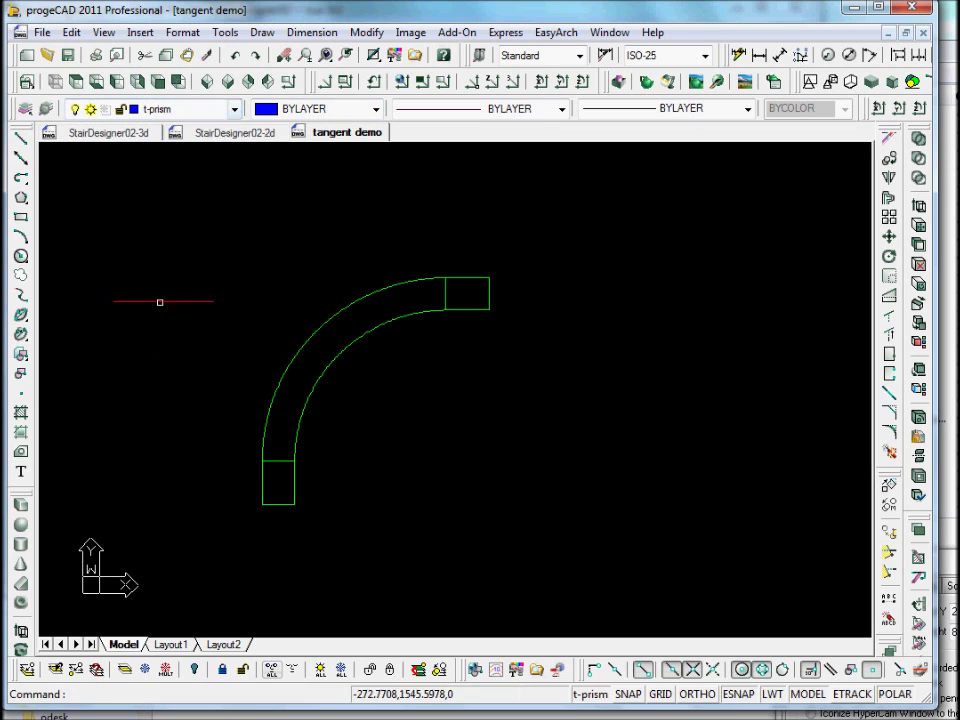
left_click(20, 218)
left_click(278, 460)
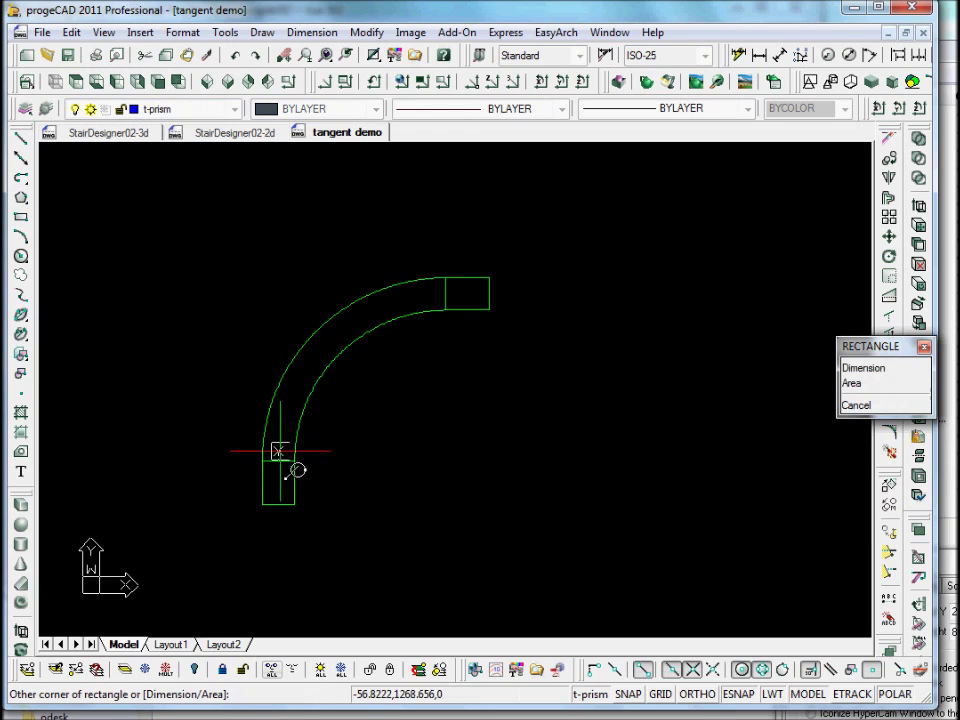
left_click(445, 292)
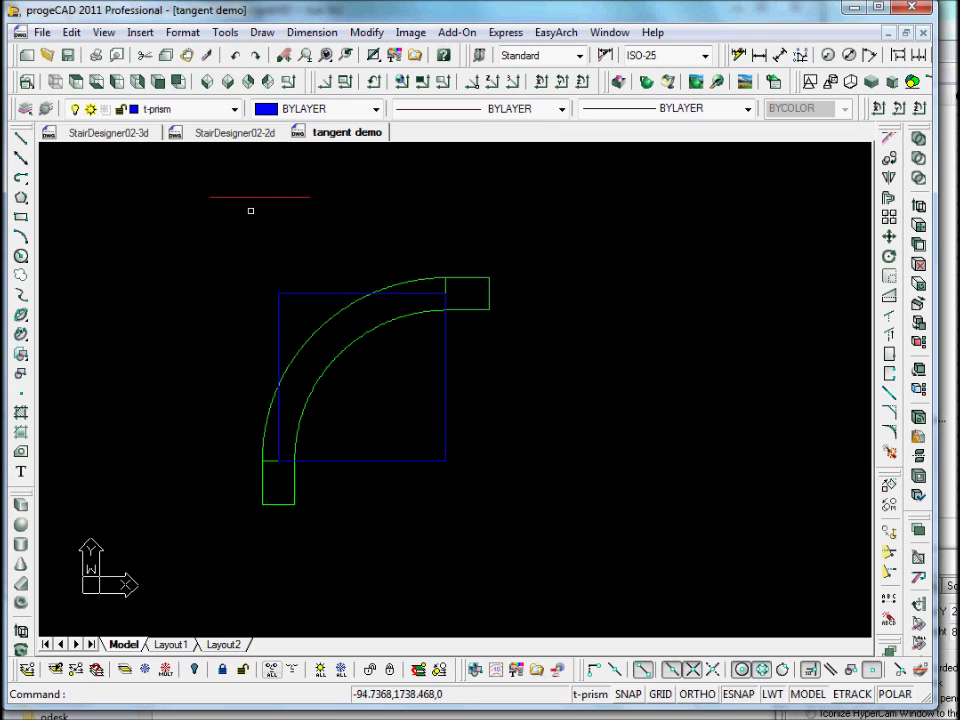
- On the t-cls layer, draw a closed line-arc-line polyline along the handrail's centreline, joining the midpoints of the end and cross lines
left_click(234, 109)
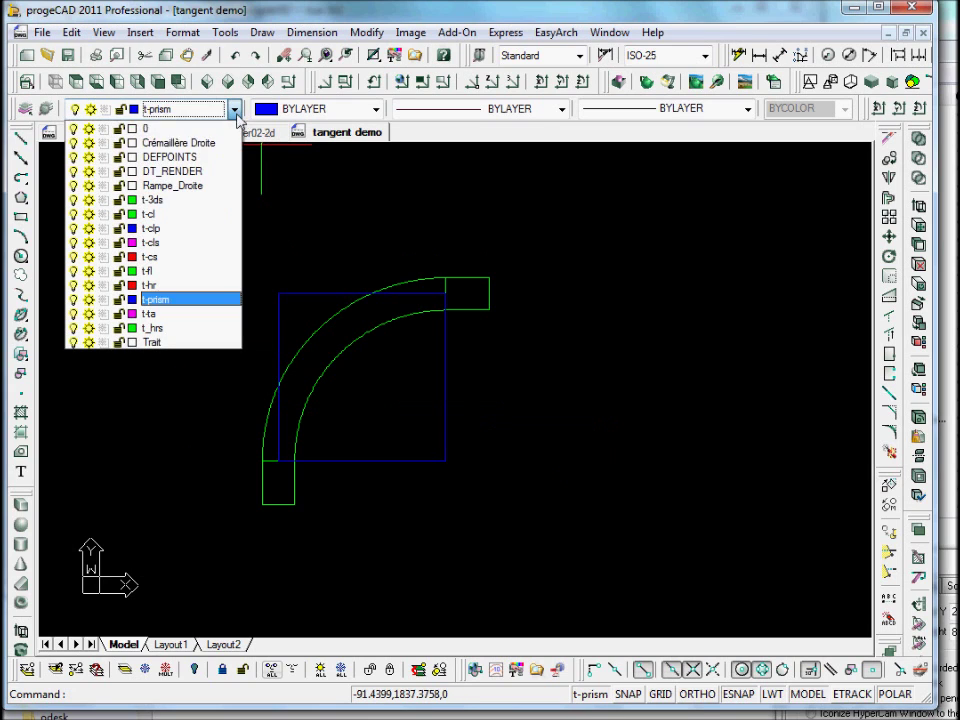
left_click(172, 243)
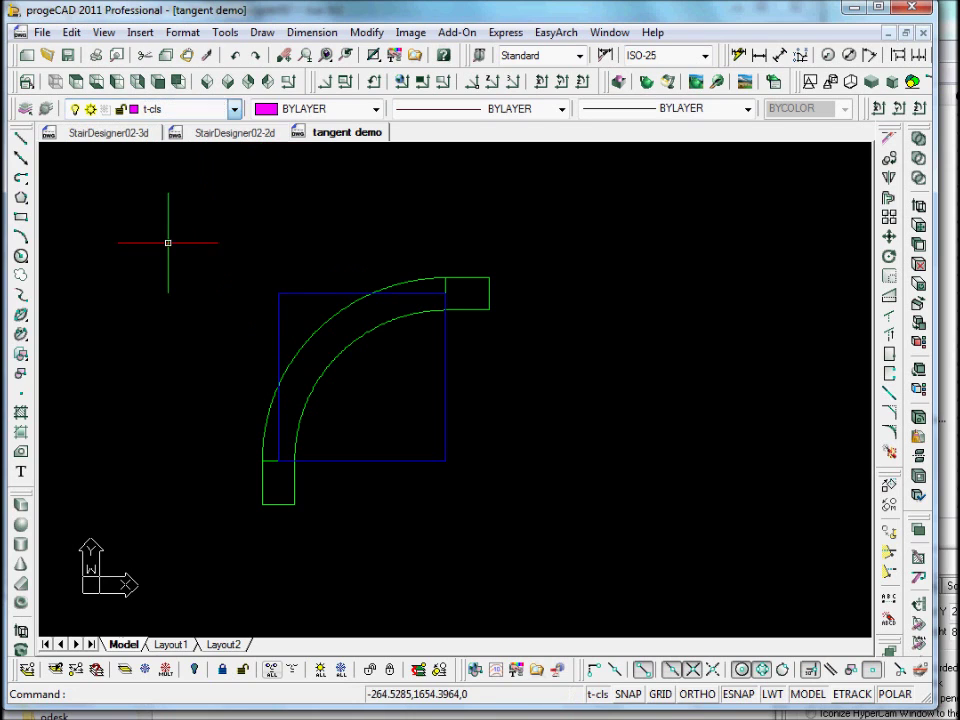
left_click(20, 177)
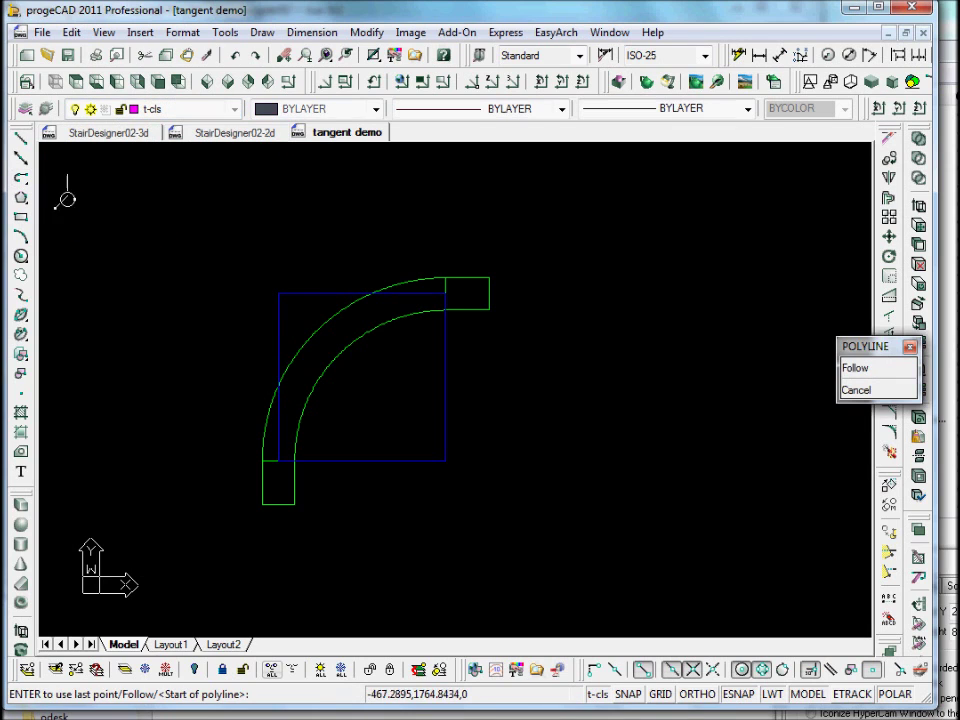
left_click(274, 500)
left_click(278, 460)
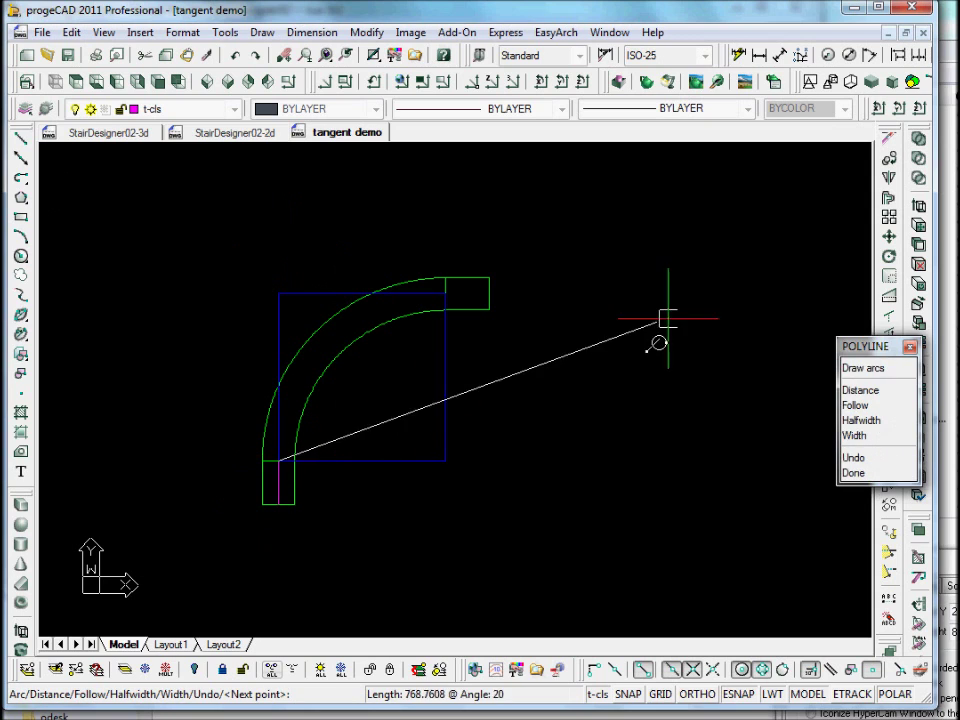
left_click(857, 369)
left_click(447, 294)
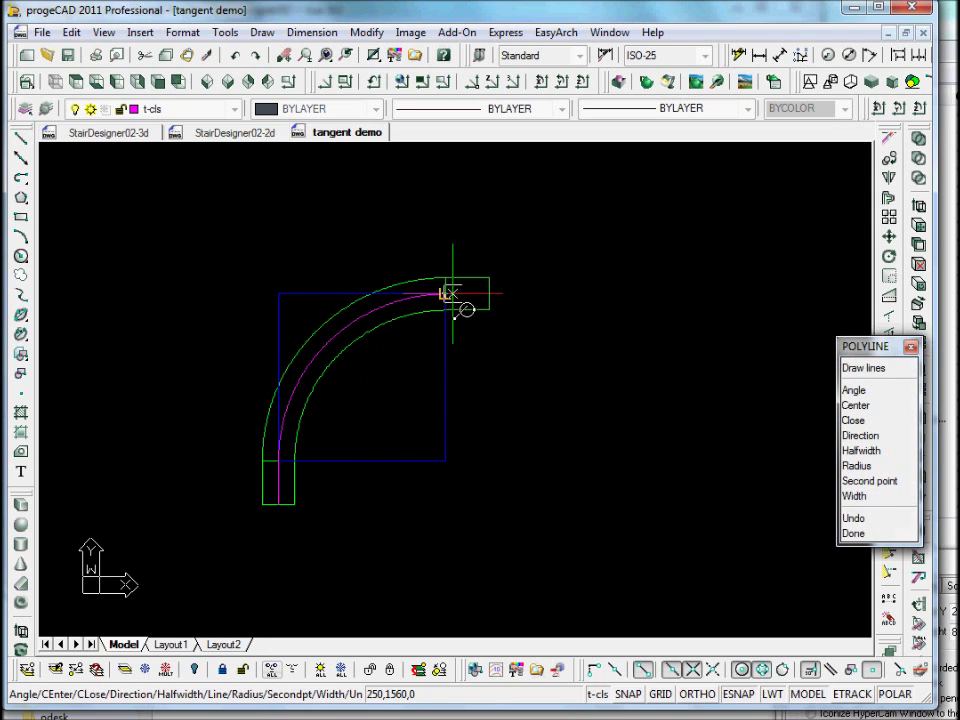
left_click(857, 368)
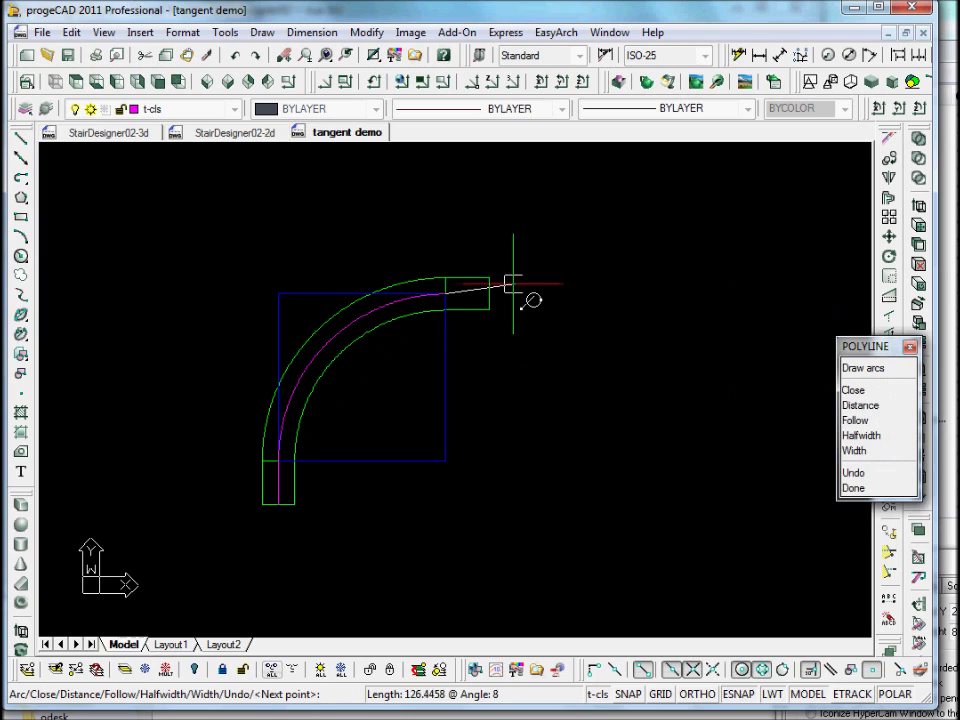
left_click(853, 390)
middle_click_drag(458, 411, 518, 381)
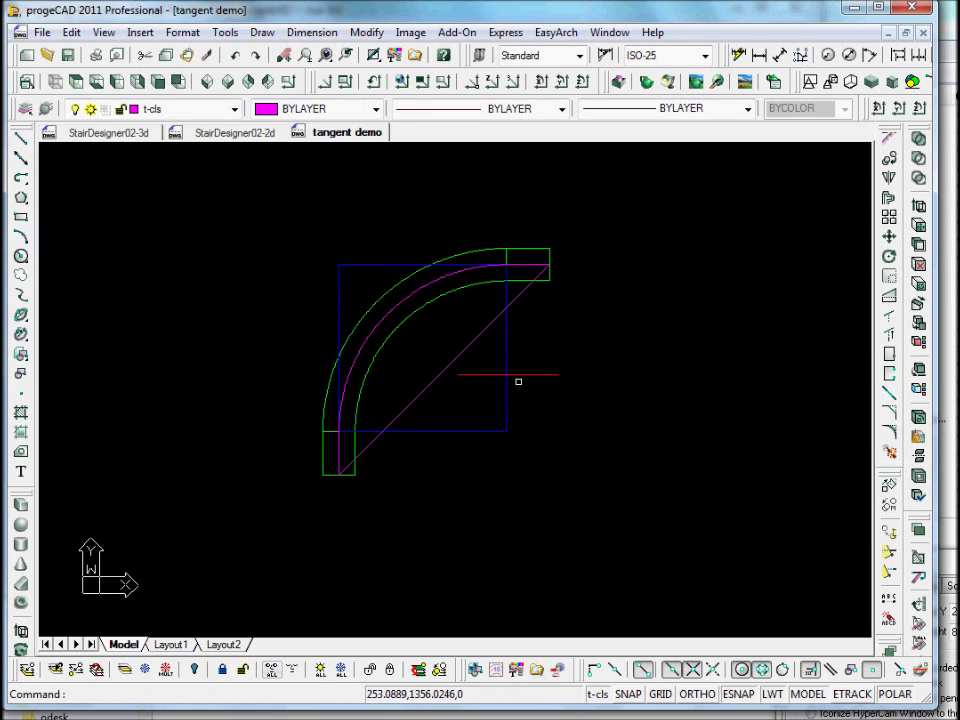
- Move the whole curved plan section about 1500 units down and to the right, closer to the handrail elevation
scroll(479, 333, "down", 1)
middle_click_drag(544, 334, 467, 364)
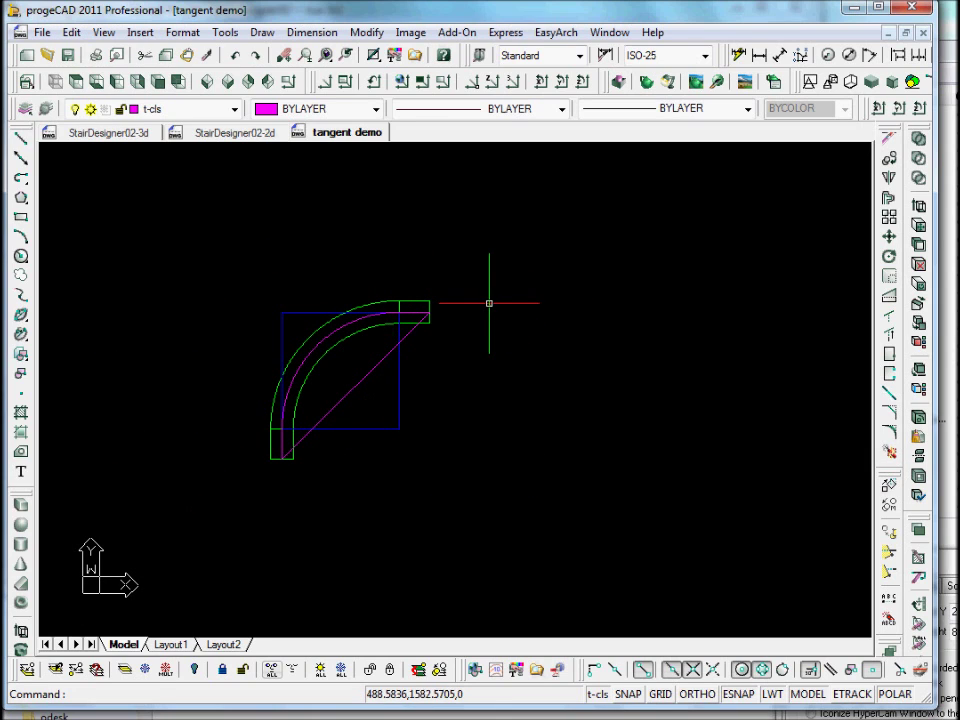
scroll(488, 298, "down", 4)
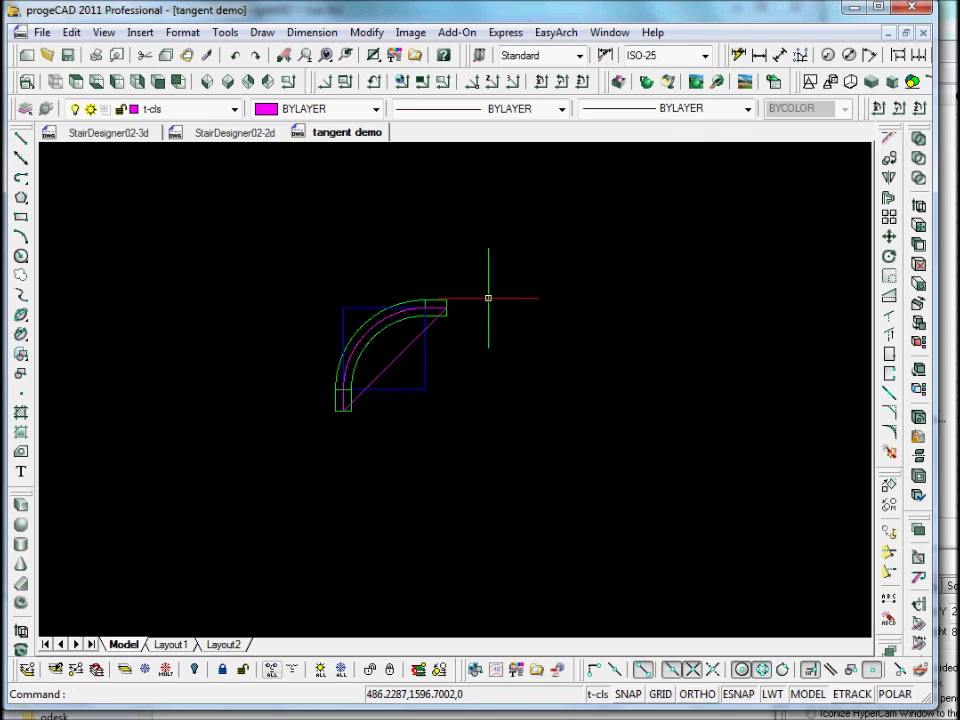
middle_click_drag(529, 291, 347, 339)
middle_click_drag(503, 364, 297, 306)
scroll(497, 346, "down", 2)
middle_click_drag(521, 349, 439, 347)
mouse_move(419, 300)
middle_mouse_down()
mouse_move(448, 272)
mouse_move(454, 279)
middle_mouse_up()
middle_click_drag(488, 341, 570, 340)
left_click(888, 236)
left_click(257, 272)
left_click(184, 392)
key("Return")
left_click(205, 349)
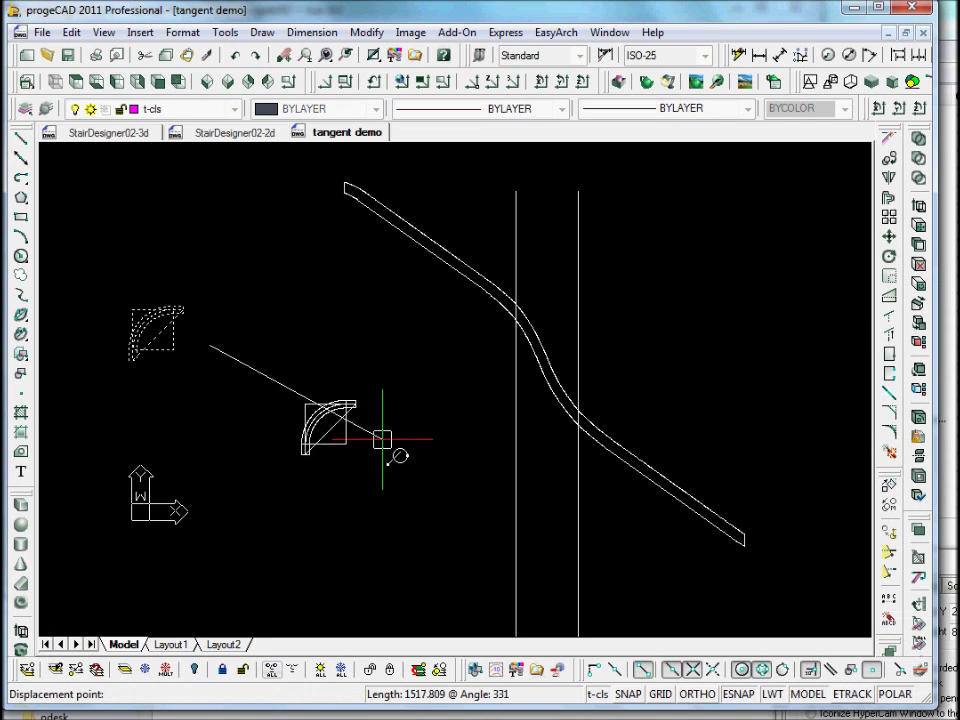
left_click(377, 441)
- Examine the moved plan section and the handrail elevation with its two vertical lines
middle_click_drag(688, 424, 543, 437)
scroll(388, 349, "up", 4)
mouse_move(399, 343)
middle_mouse_down()
mouse_move(414, 328)
mouse_move(489, 321)
mouse_move(491, 364)
mouse_move(478, 340)
middle_mouse_up()
scroll(416, 330, "down", 3)
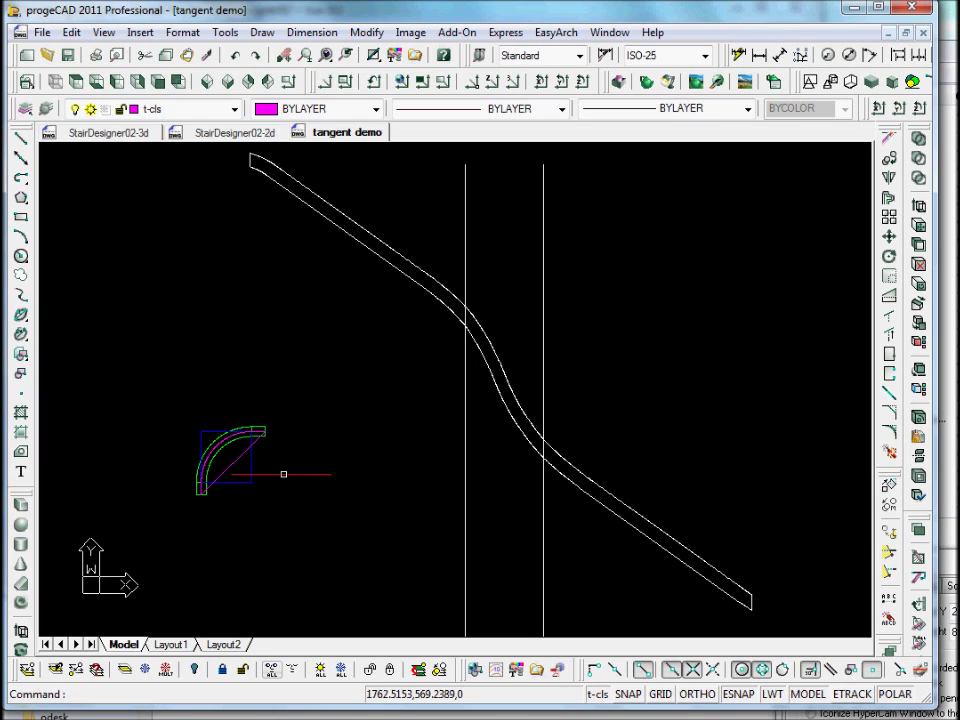
scroll(270, 470, "up", 2)
middle_click_drag(267, 470, 439, 429)
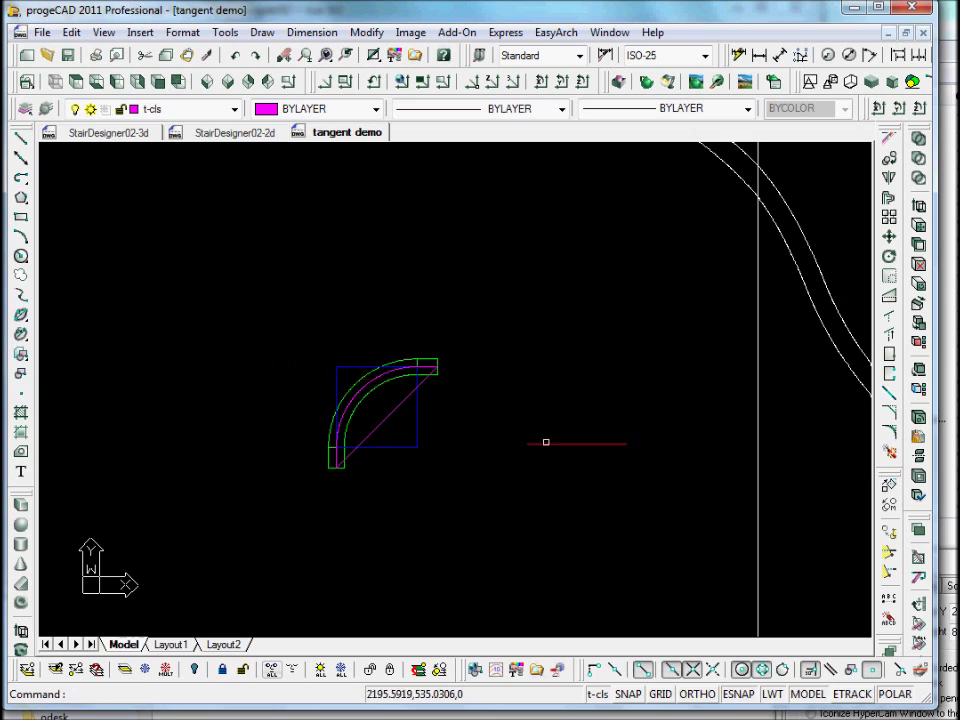
scroll(570, 443, "down", 3)
mouse_move(585, 444)
middle_mouse_down()
mouse_move(388, 416)
mouse_move(340, 423)
middle_mouse_up()
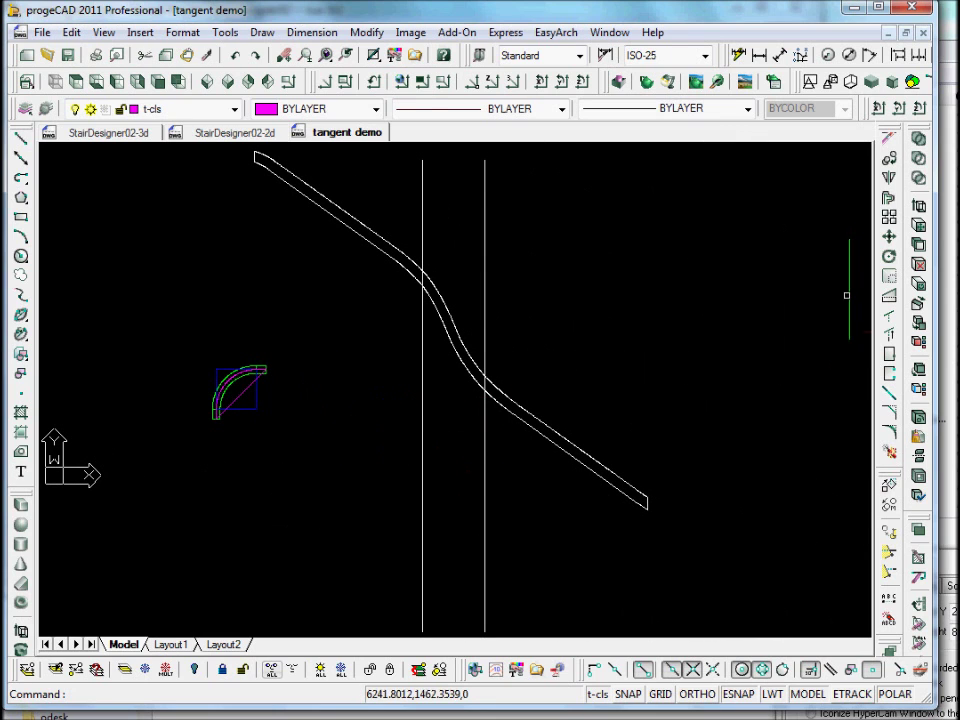
- Trim away both curved edges of the handrail elevation between the two vertical lines
left_click(886, 314)
right_click(836, 332)
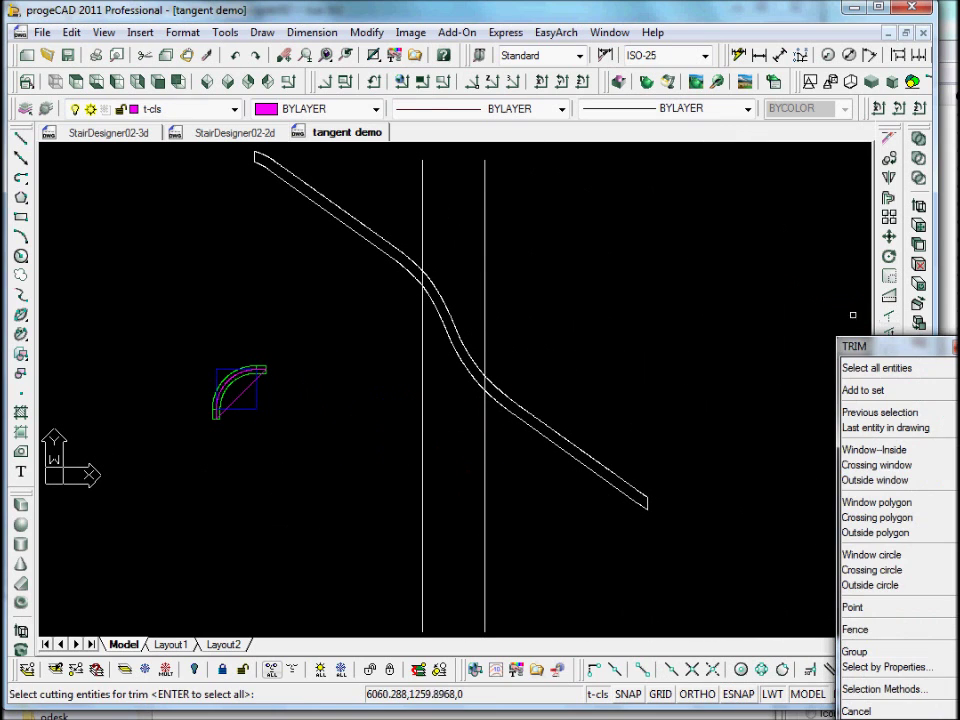
left_click(508, 188)
left_click(418, 216)
key("Return")
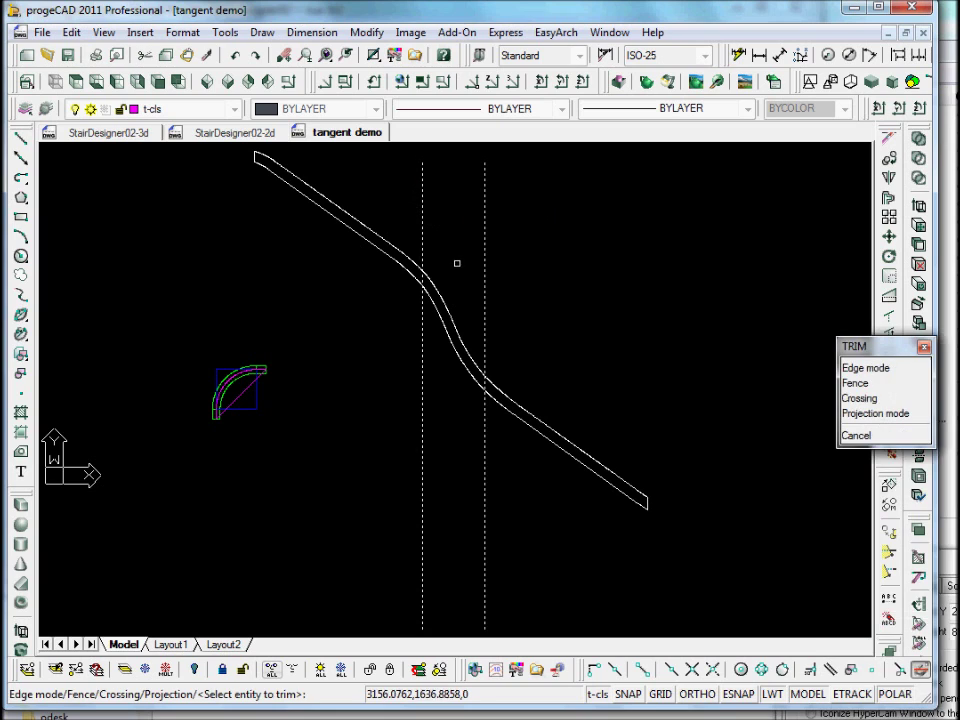
left_click(447, 305)
left_click(443, 319)
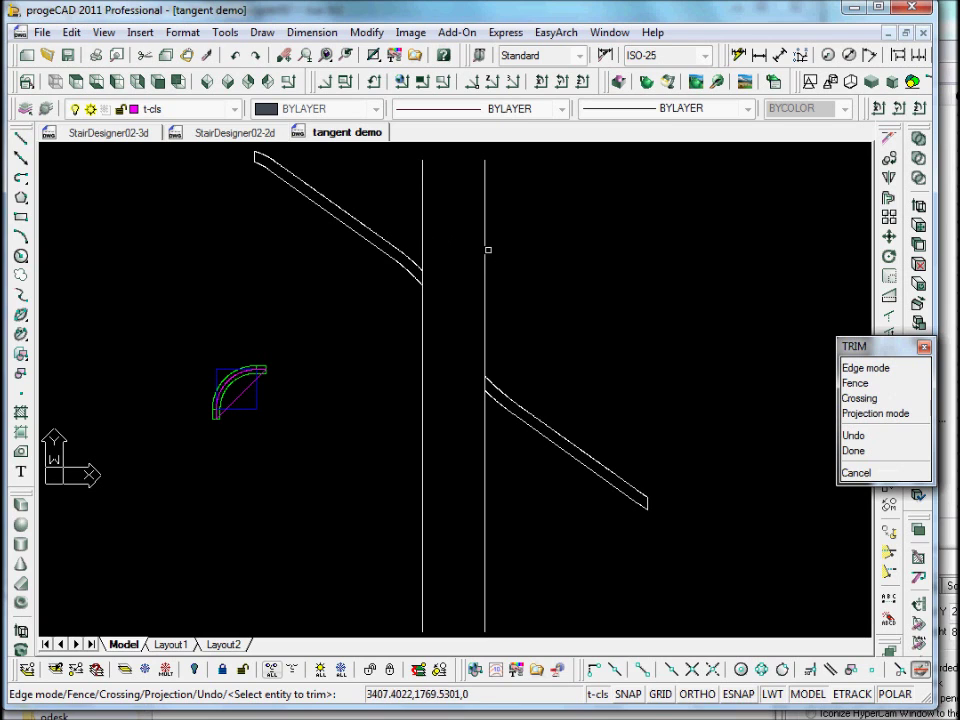
key("Escape")
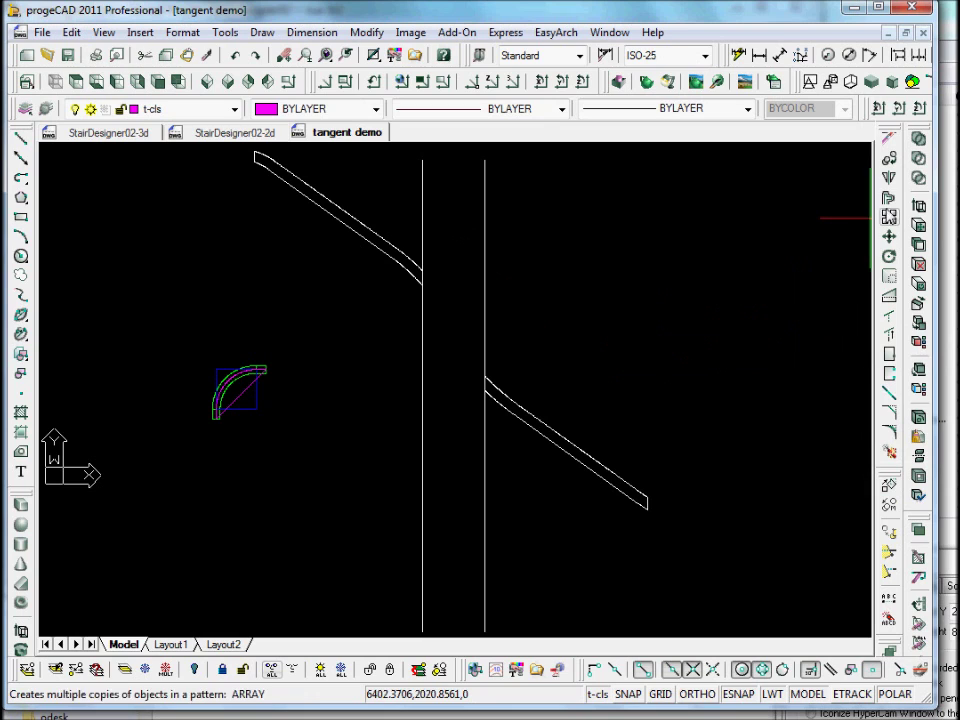
- Create a parallel copy of the elevation's left vertical line to its right, taking the distance from the side length of the blue plan rectangle
left_click(889, 197)
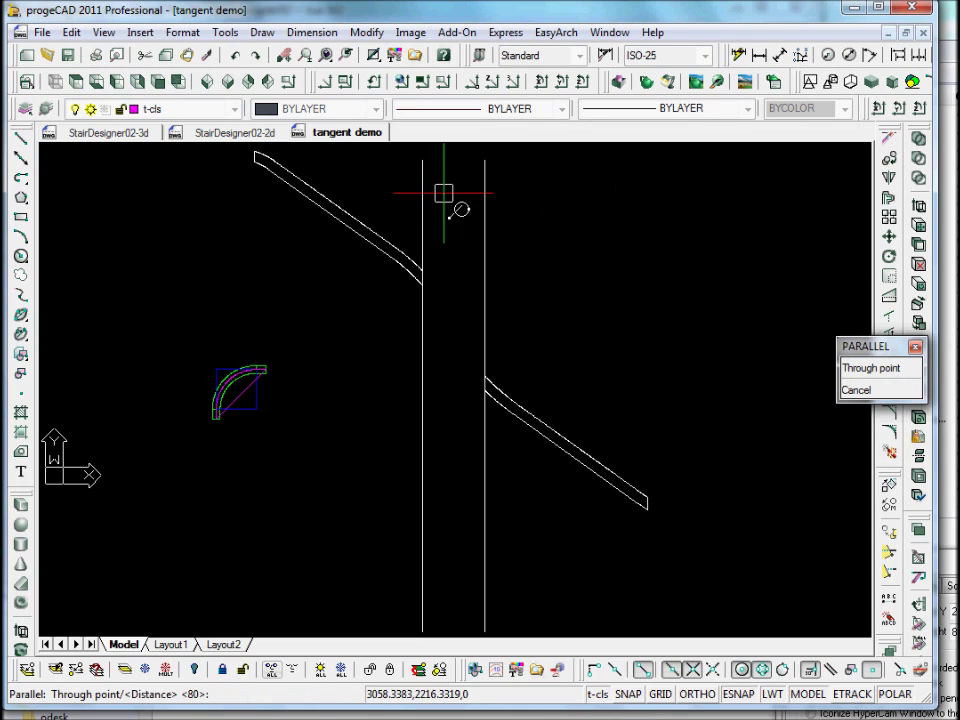
scroll(272, 425, "up", 5)
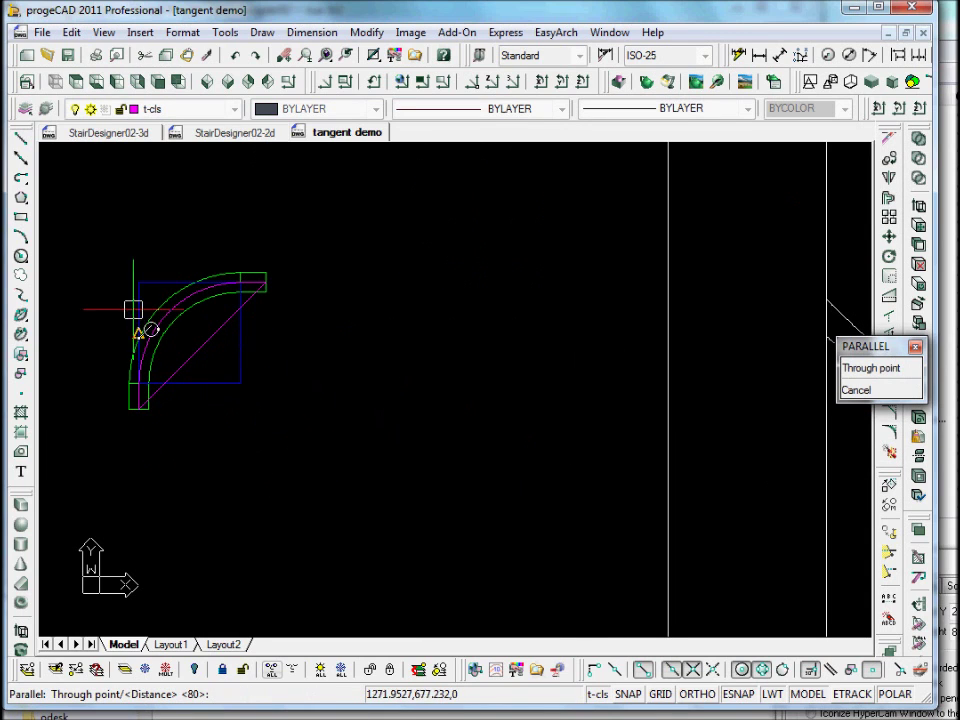
left_click(138, 283)
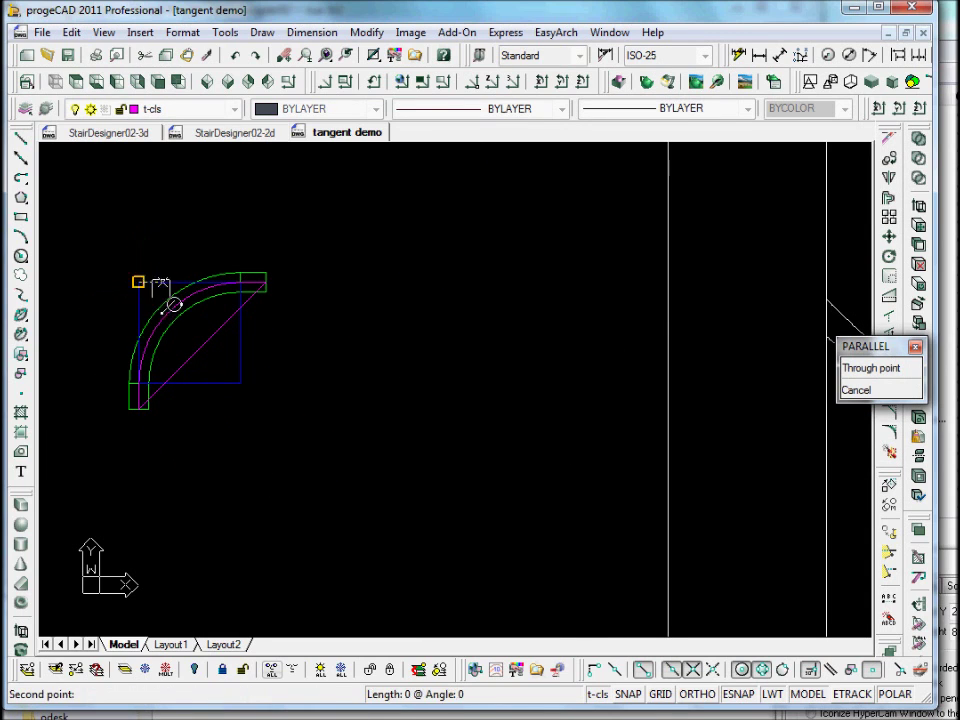
left_click(259, 300)
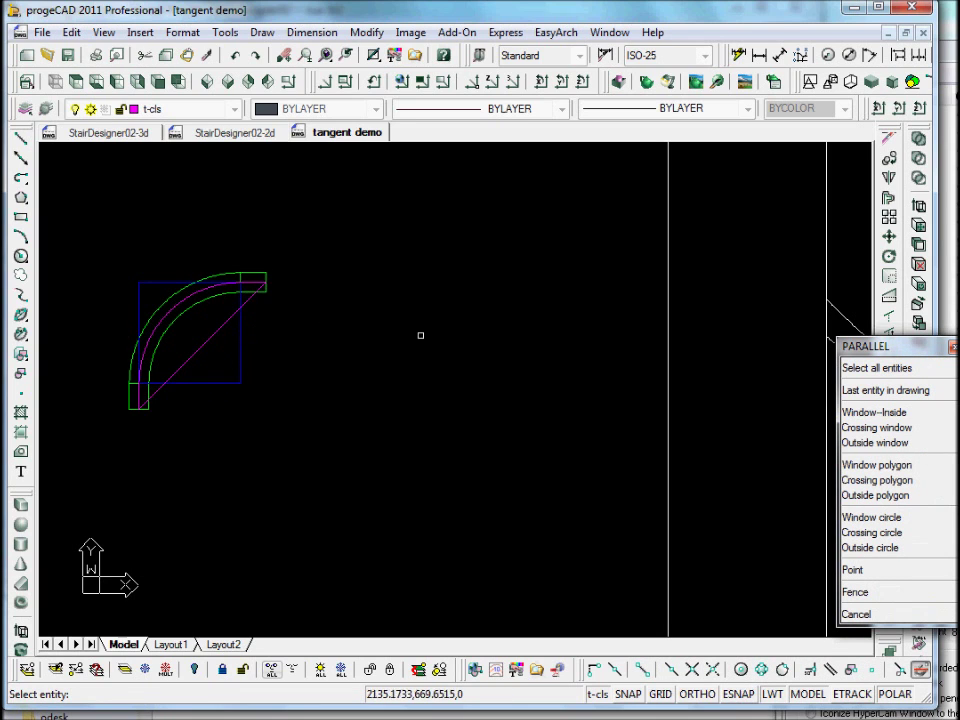
scroll(519, 388, "down", 2)
scroll(360, 454, "down", 1)
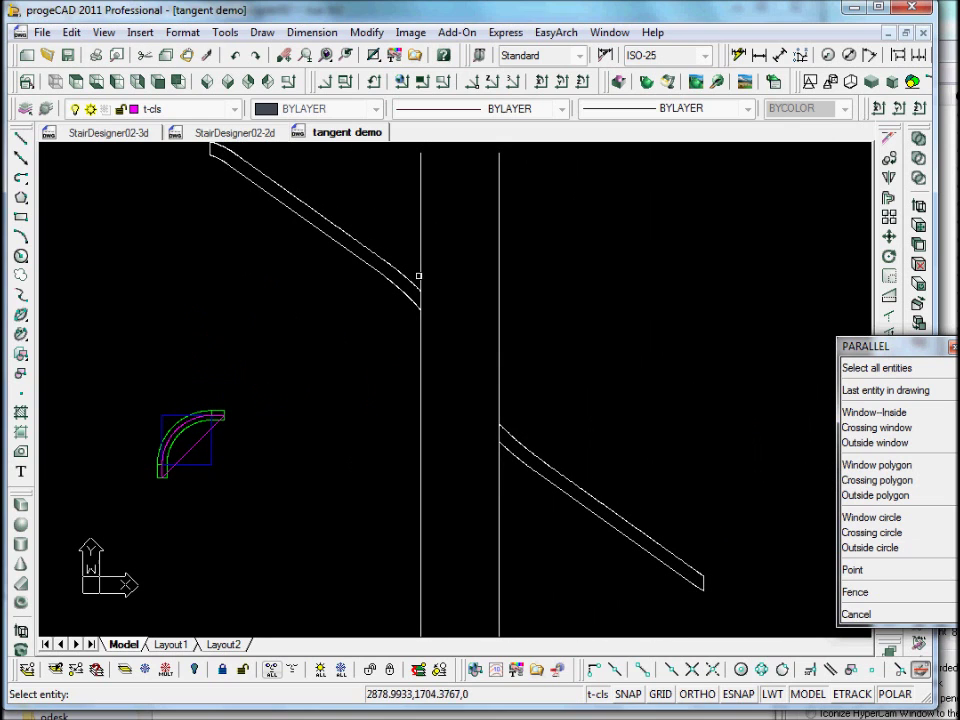
left_click(418, 256)
left_click(458, 250)
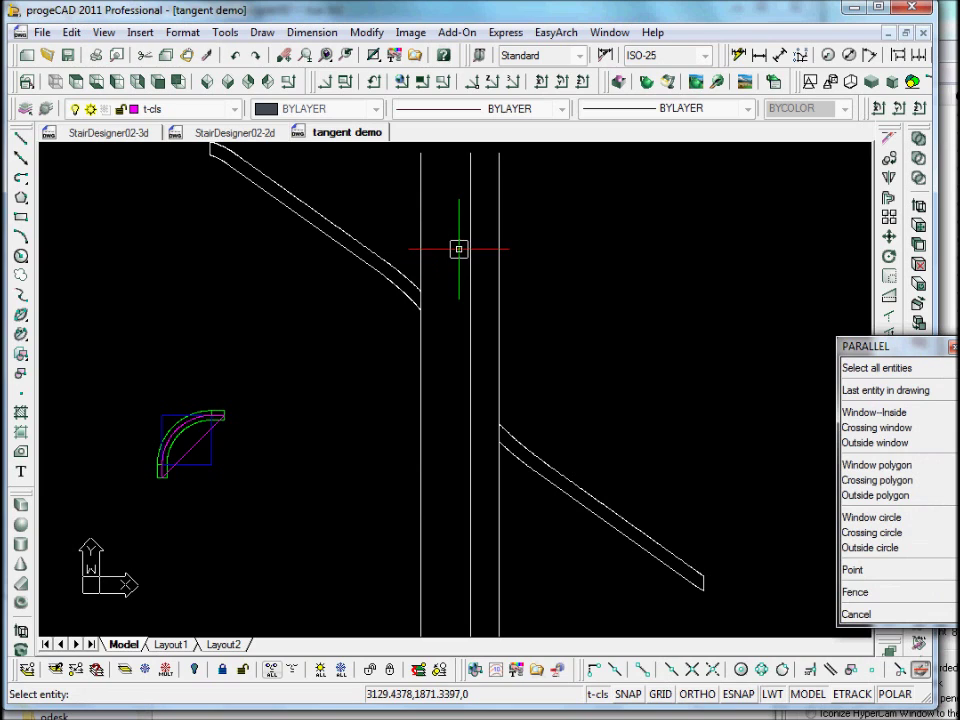
- Create a second parallel copy at the same distance, to the right of the first copied vertical line
left_click(470, 248)
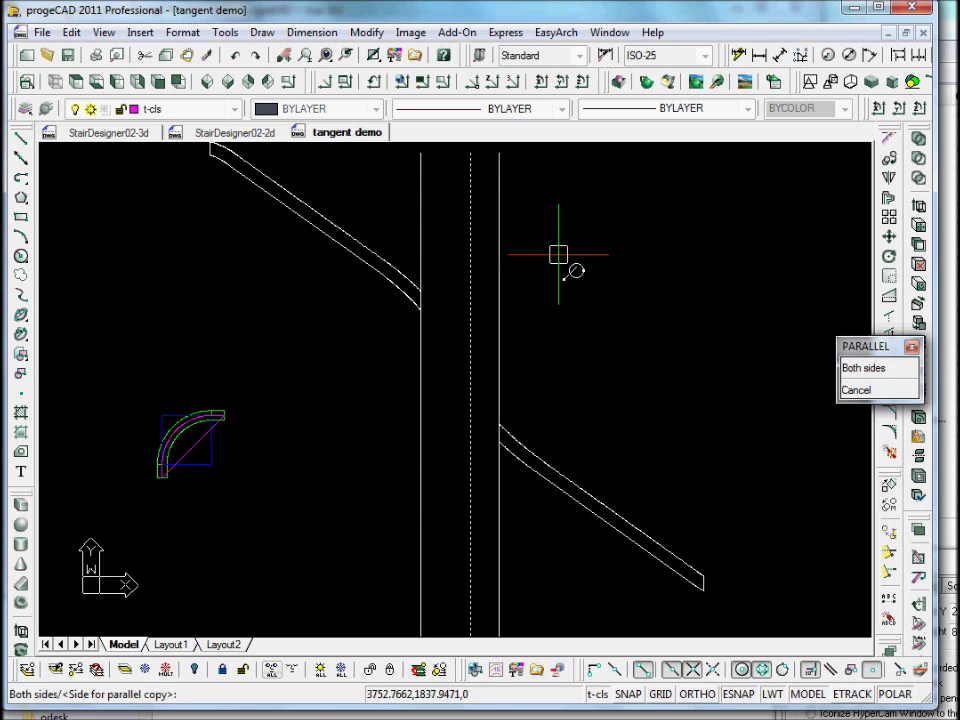
left_click(558, 255)
scroll(175, 492, "up", 2)
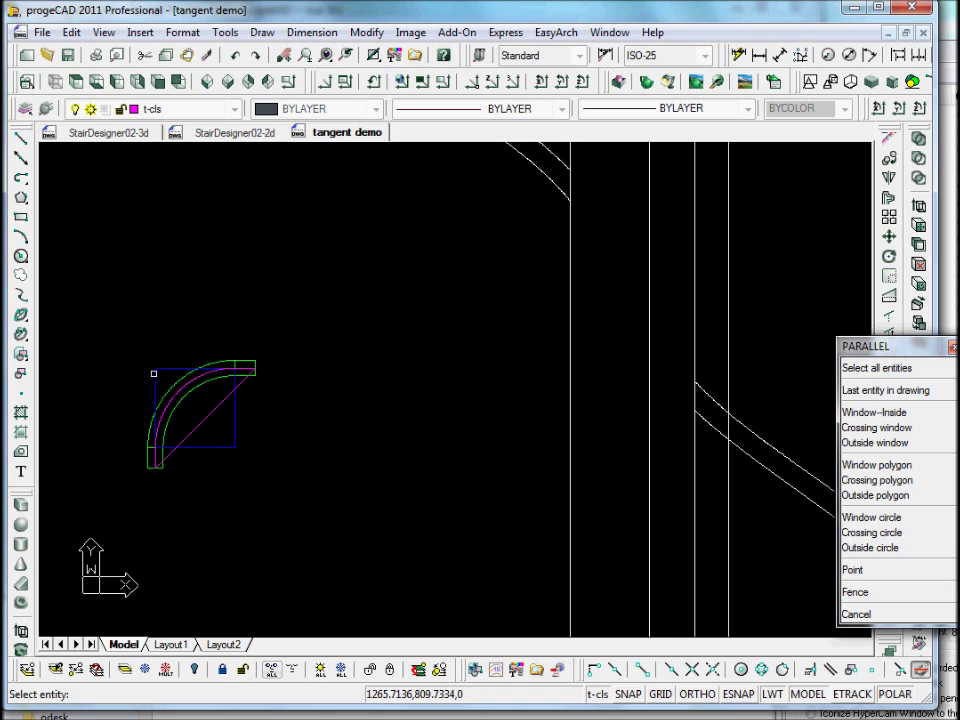
scroll(368, 380, "down", 5)
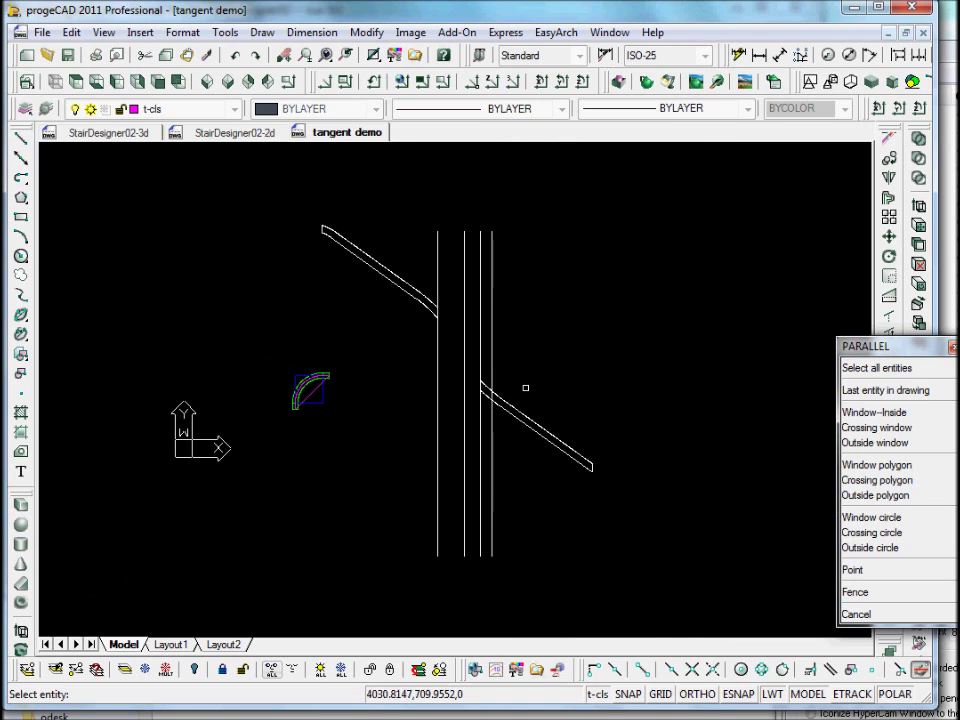
- Move the lower handrail section with its vertical line across to the second copied vertical line
key("Escape")
left_click(888, 236)
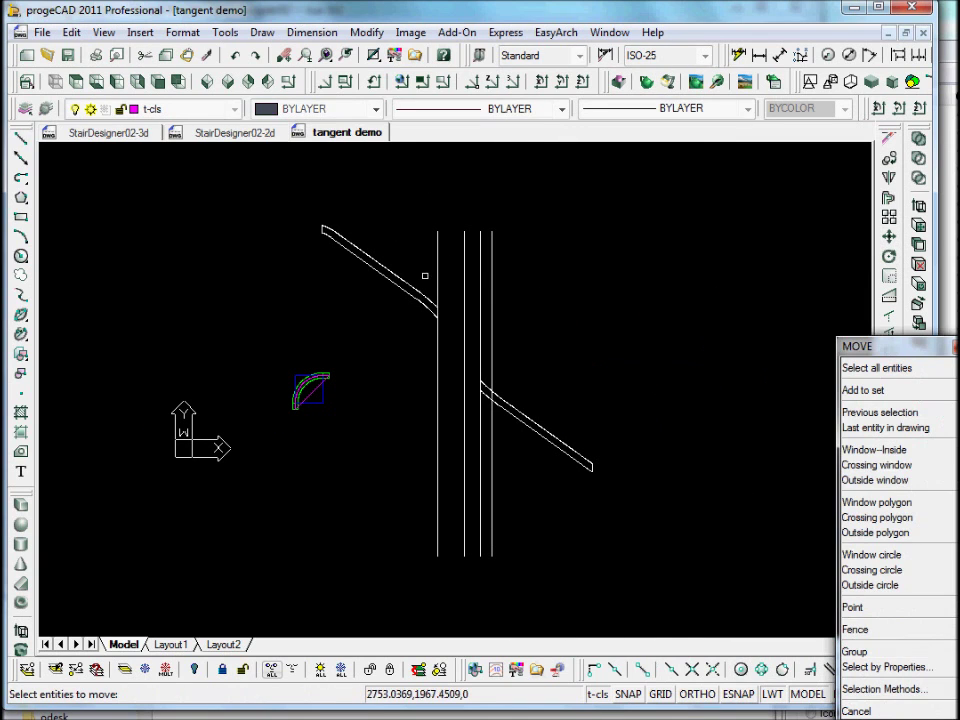
left_click(479, 280)
left_click(516, 409)
key("Return")
left_click(479, 230)
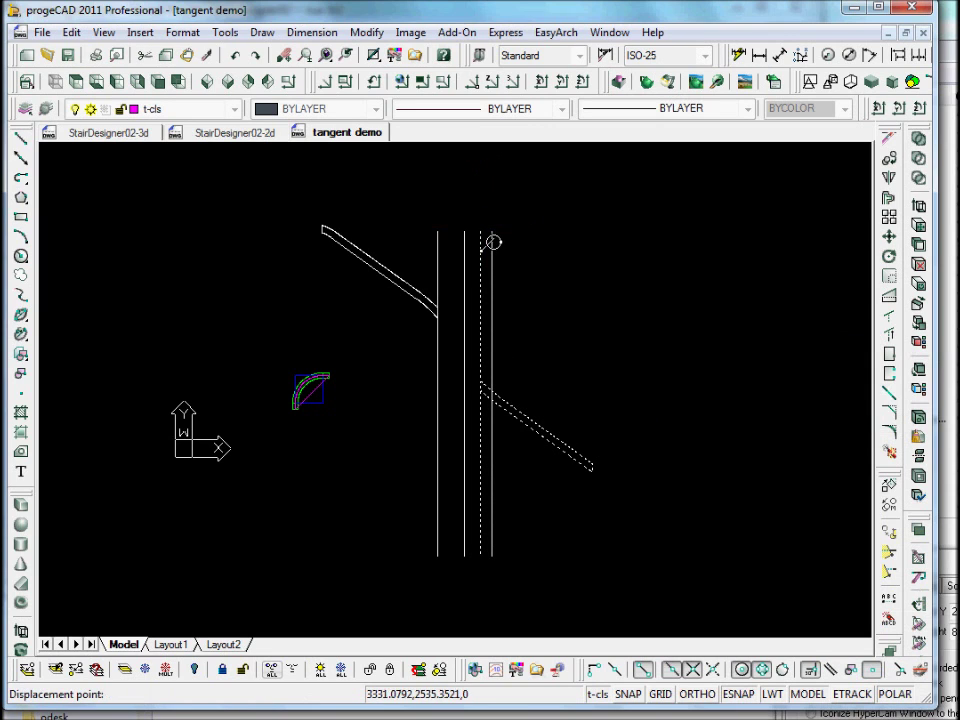
left_click(490, 230)
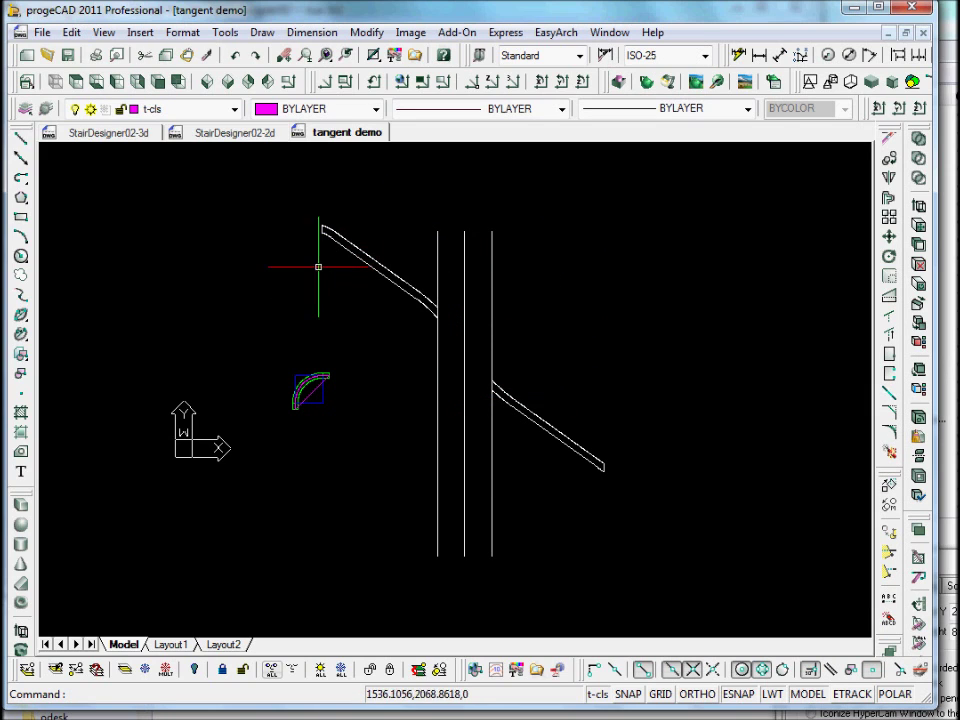
- Make t-fl the current layer
scroll(309, 424, "up", 2)
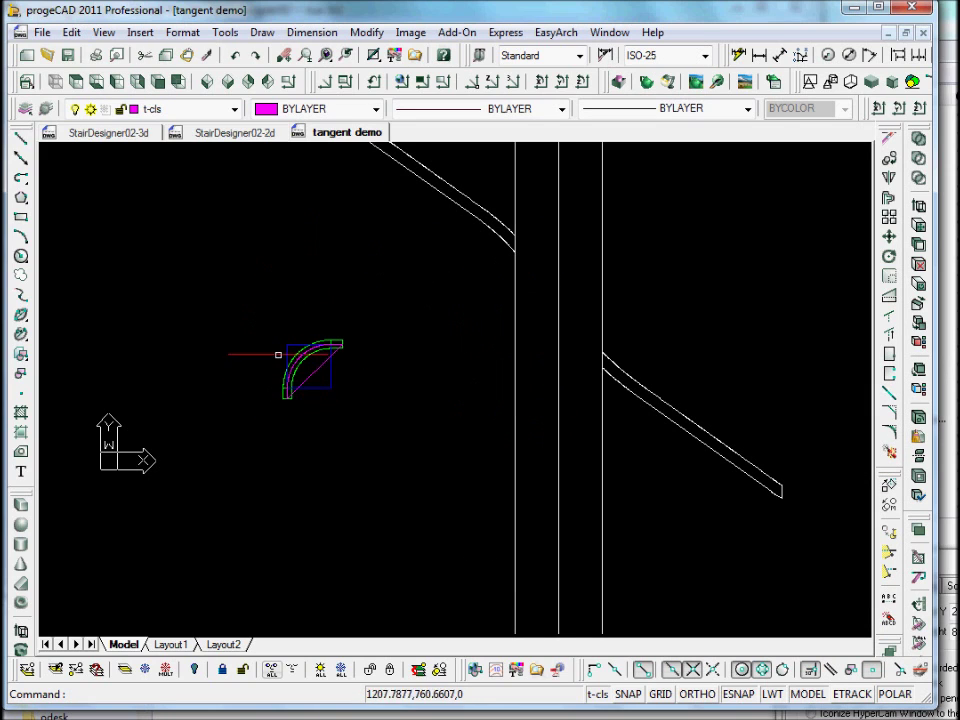
scroll(407, 349, "down", 2)
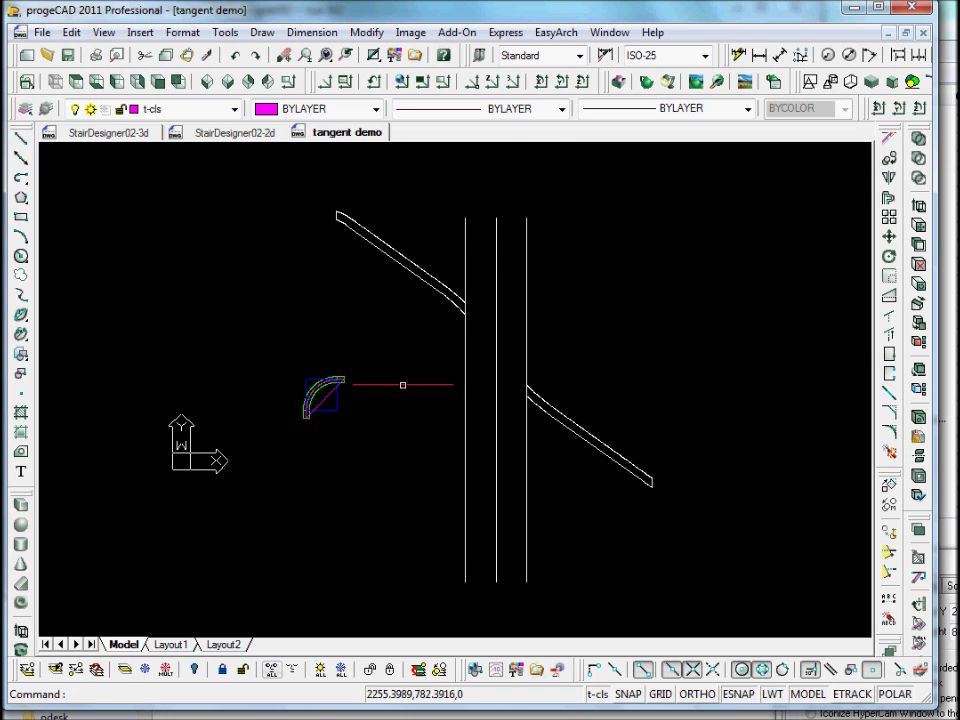
scroll(399, 385, "down", 2)
scroll(505, 372, "up", 2)
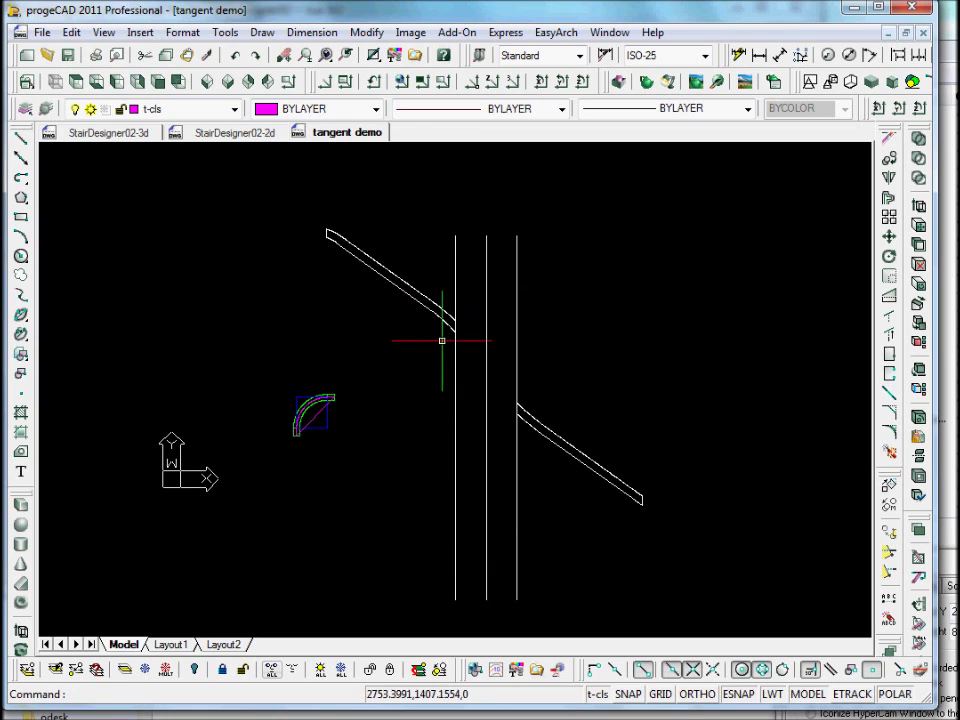
scroll(374, 372, "up", 1)
scroll(403, 358, "up", 2)
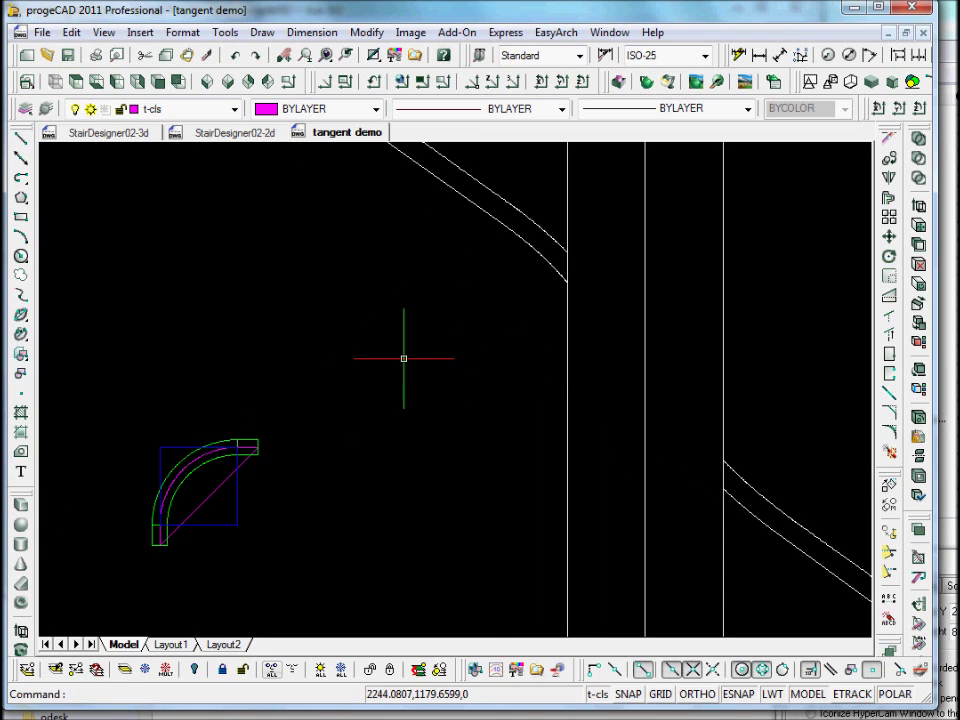
middle_click_drag(432, 371, 399, 399)
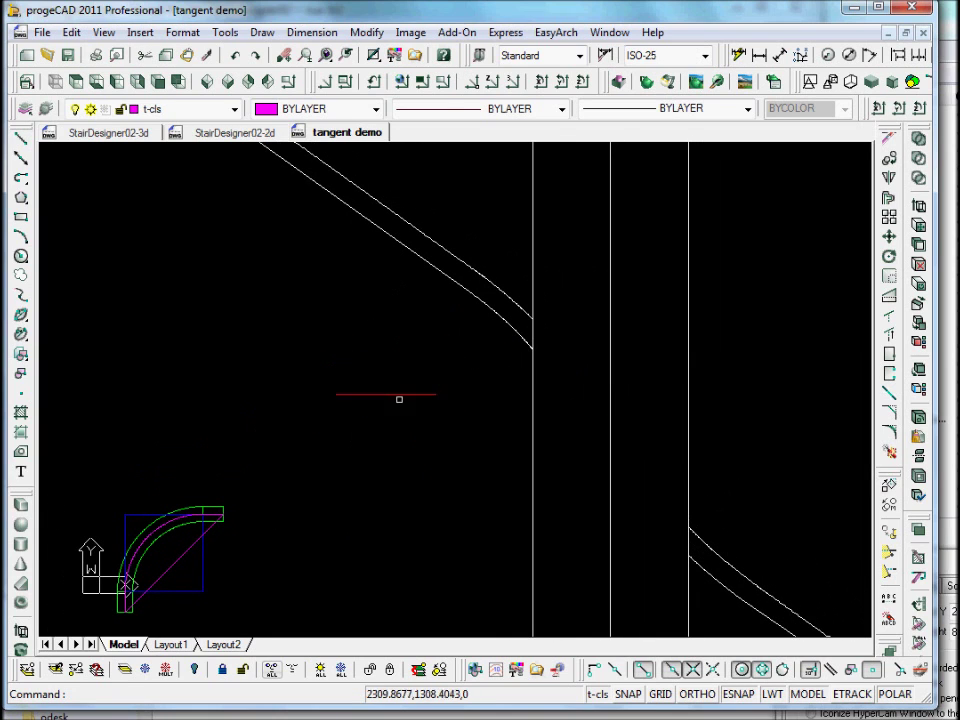
left_click(237, 110)
left_click(193, 257)
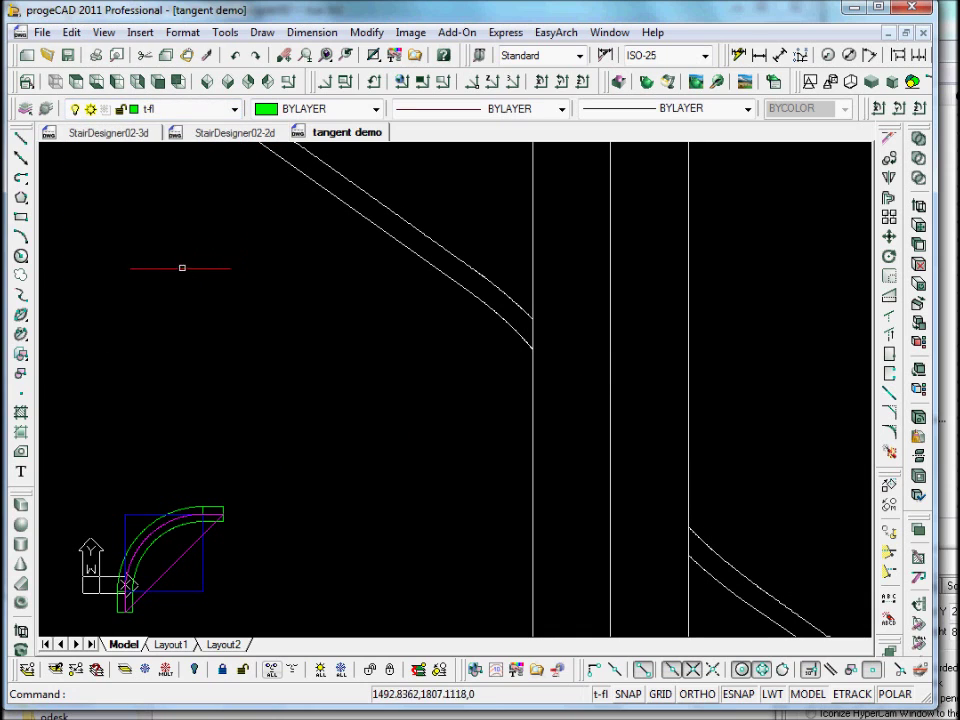
- Draw a circle of radius 40 at the lower end of the upper handrail section, centred between its two edges
left_click(20, 256)
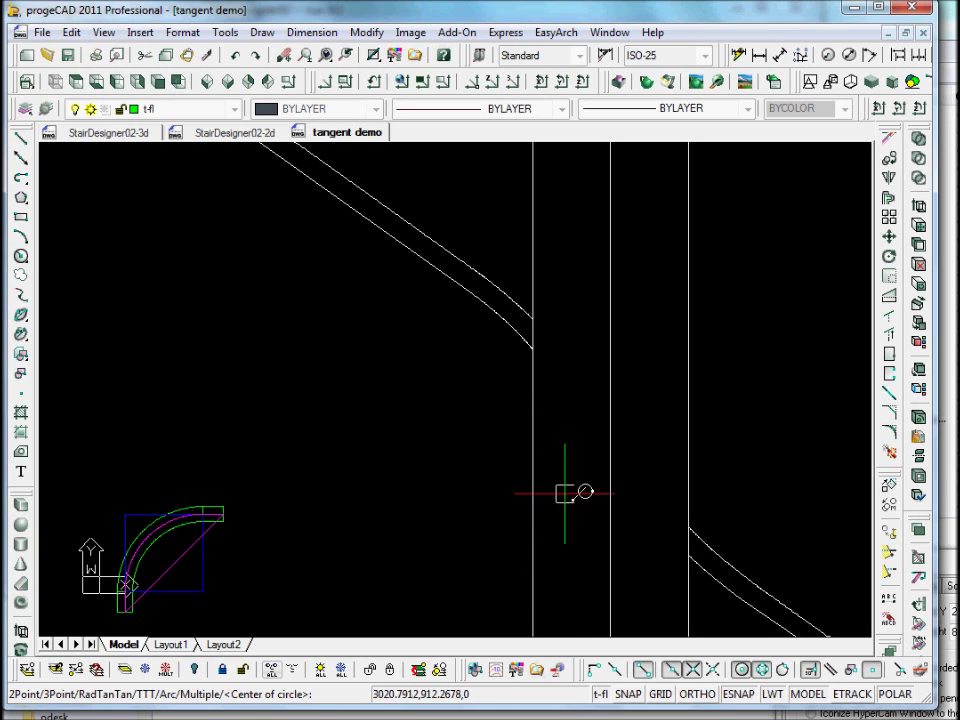
left_click(593, 669)
left_click(537, 349)
left_click(529, 317)
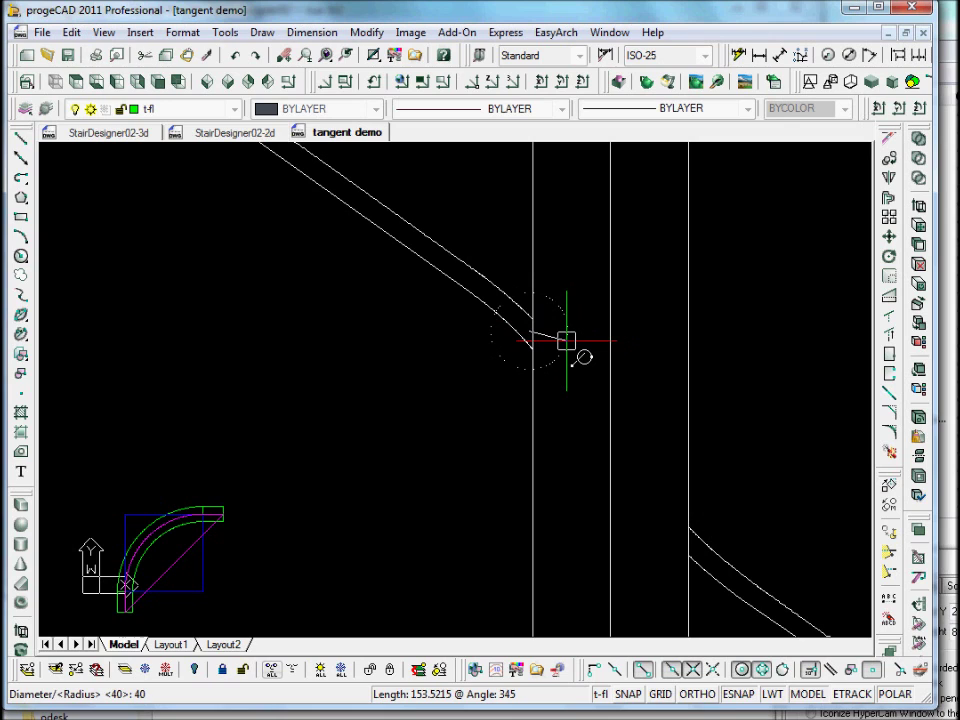
key("Return")
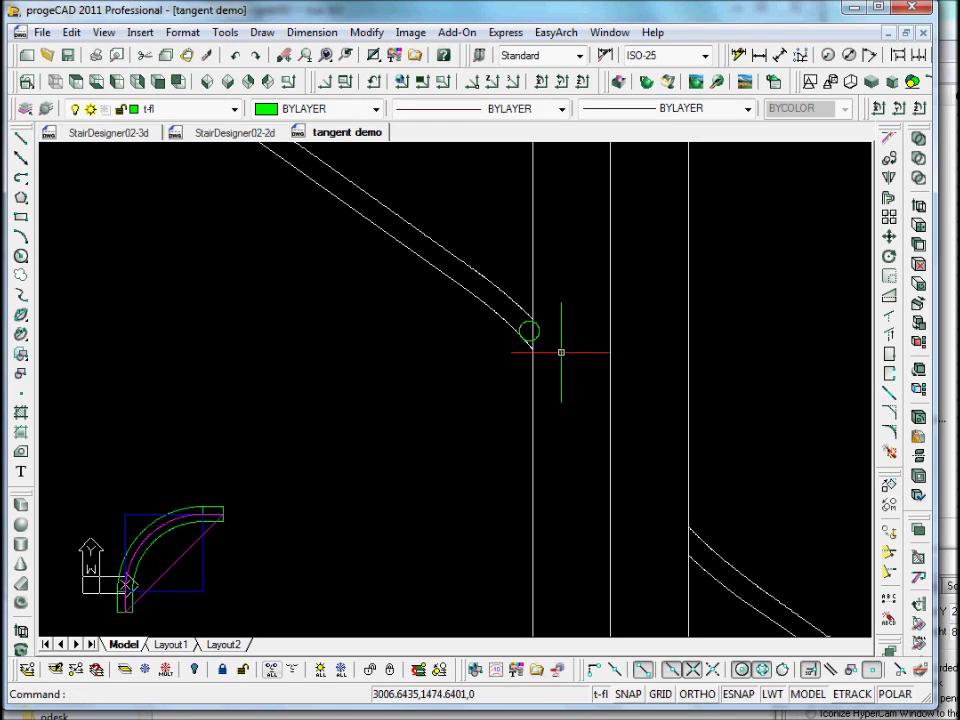
- Draw an infinite line from the green circle's centre along the slope of the upper handrail section
scroll(560, 352, "up", 5)
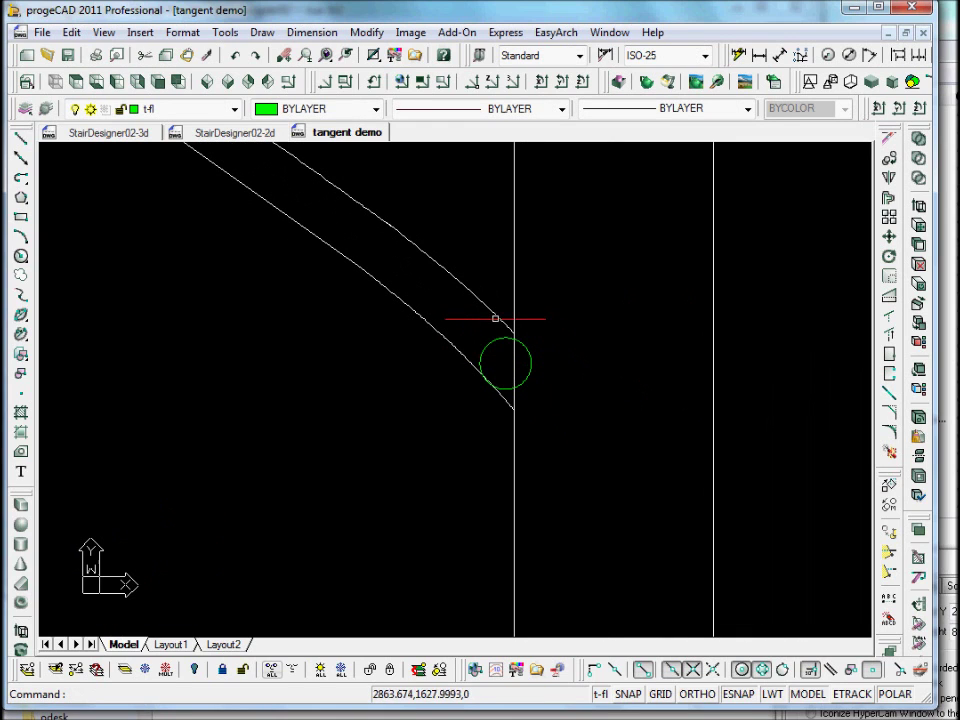
scroll(500, 327, "down", 4)
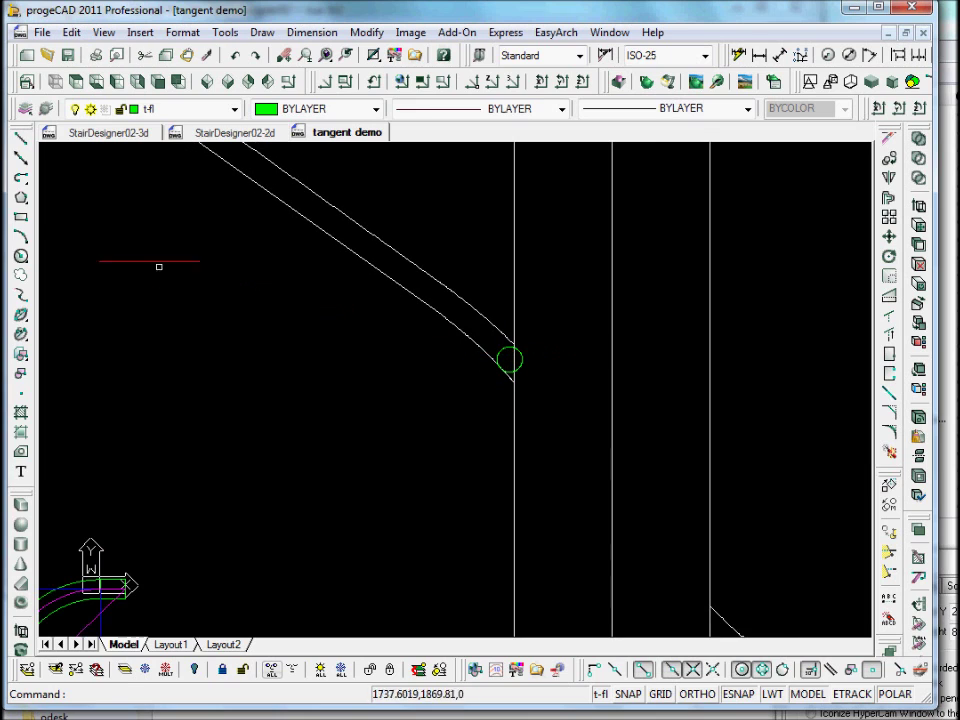
left_click(20, 158)
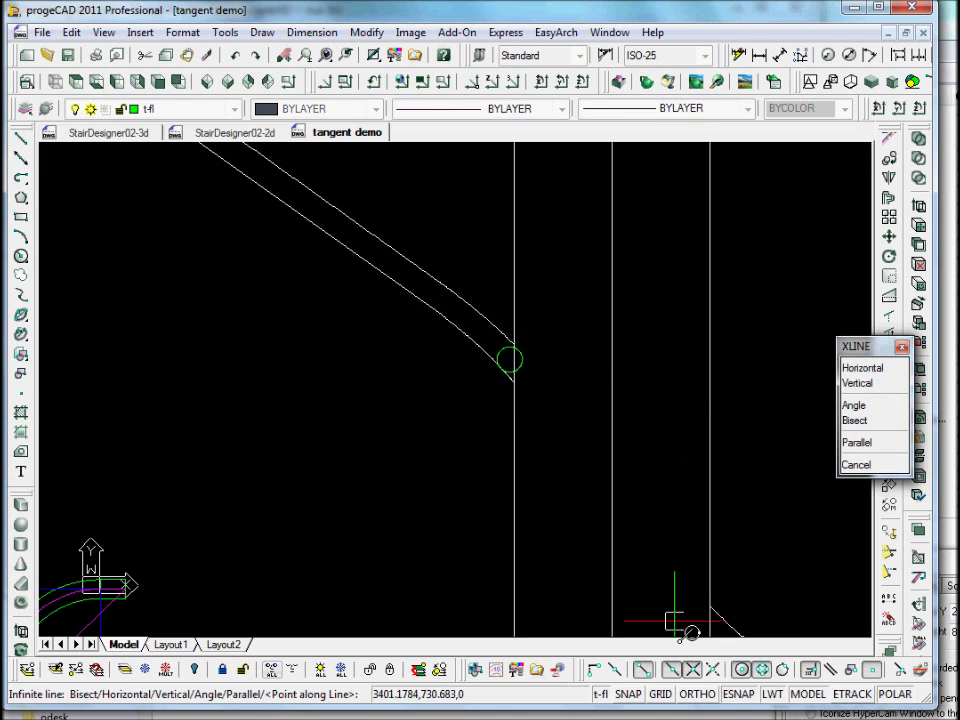
left_click(740, 669)
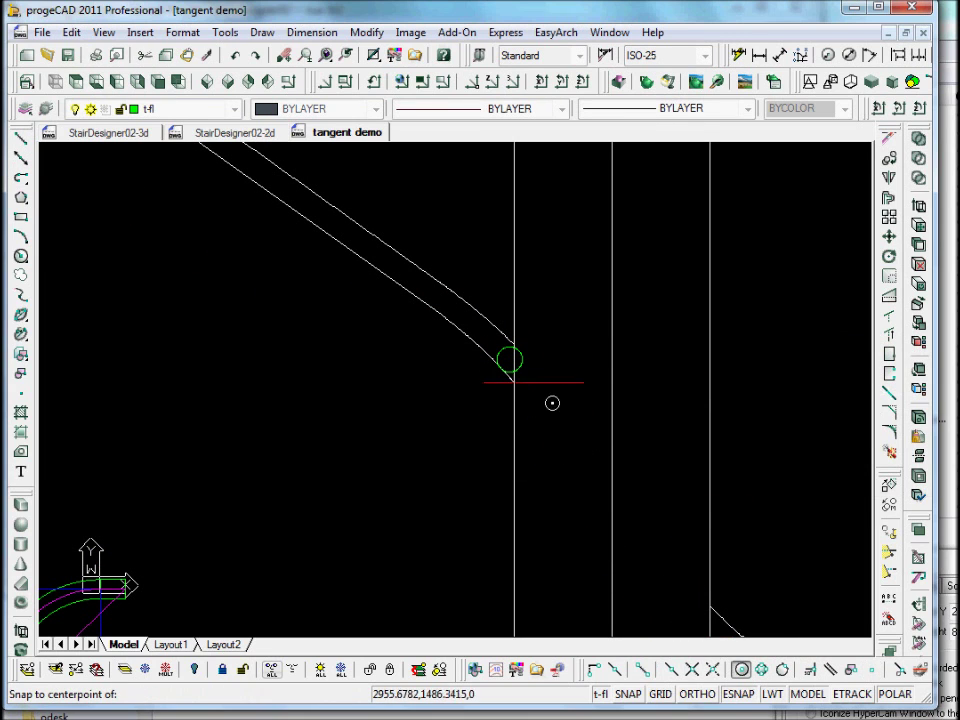
left_click(531, 375)
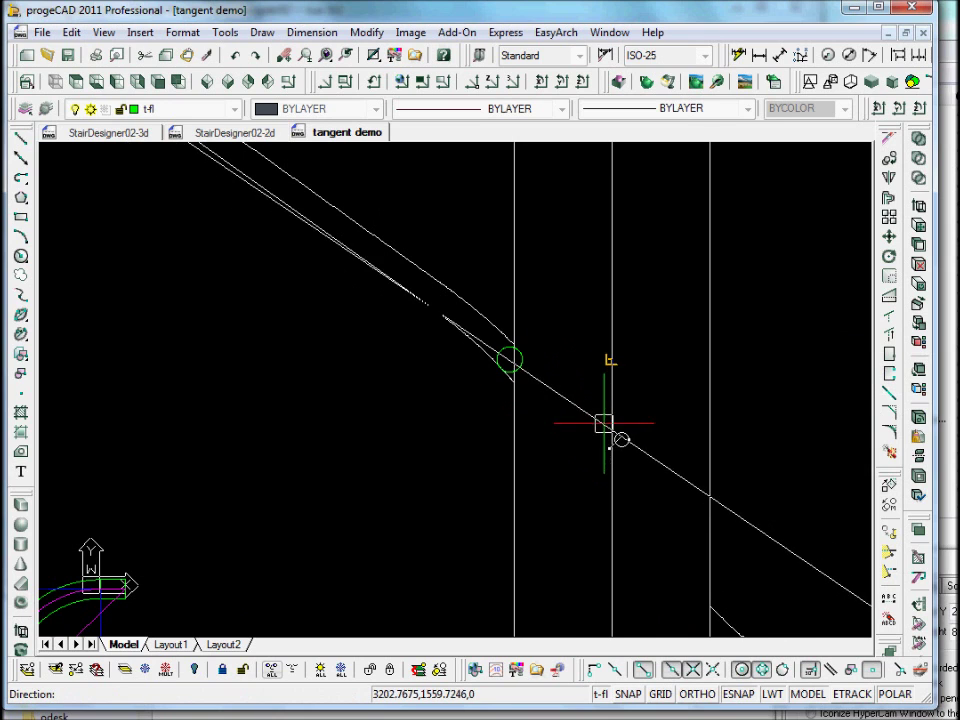
scroll(604, 424, "down", 3)
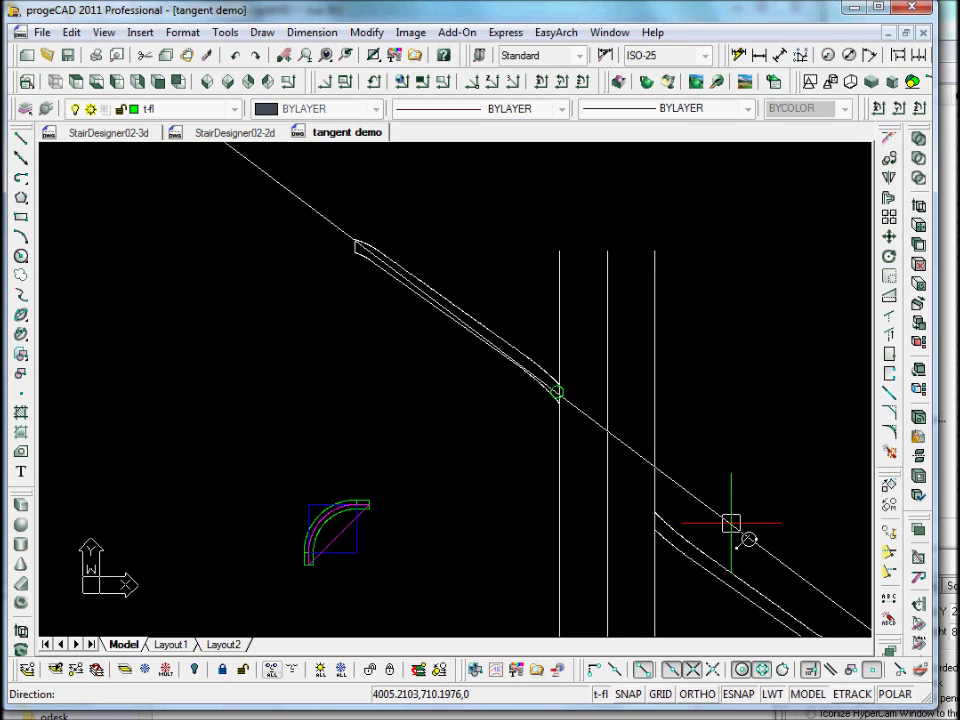
left_click(731, 523)
key("Return")
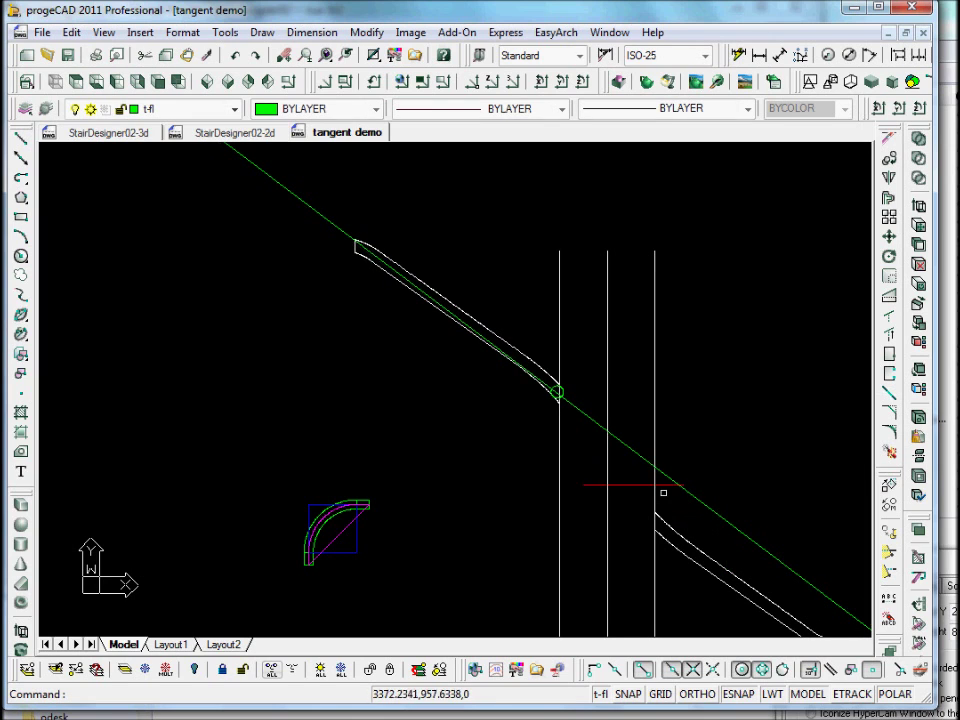
- Draw a steeper infinite line from the crossing of the middle vertical and the green line, down across the lower handrail section
middle_click_drag(543, 421, 414, 436)
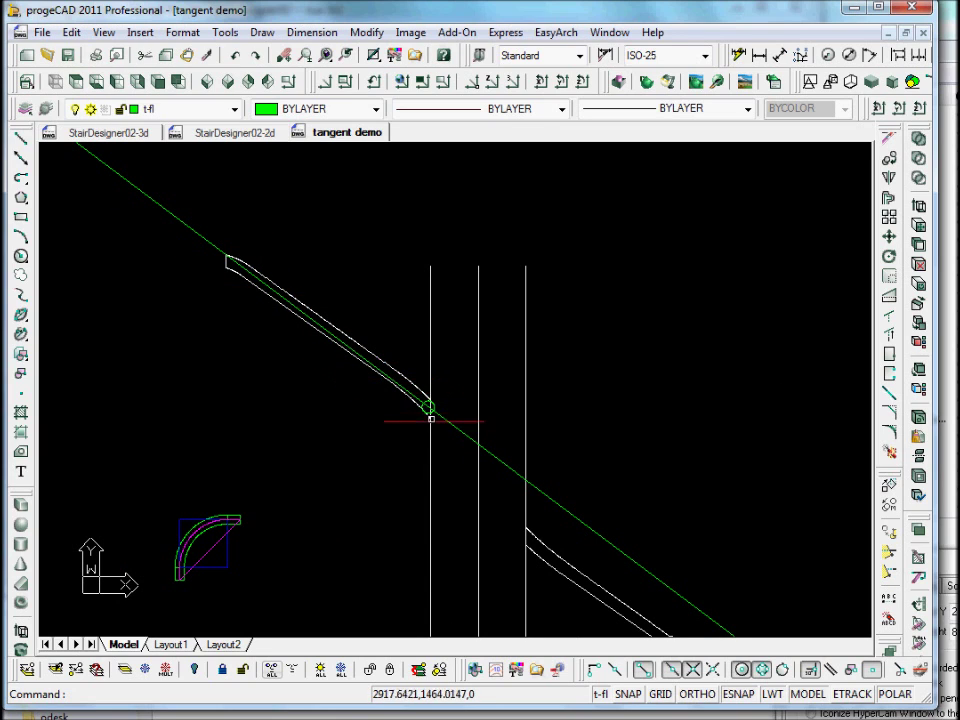
mouse_move(488, 438)
middle_mouse_down()
mouse_move(467, 401)
mouse_move(403, 340)
middle_mouse_up()
left_click(20, 157)
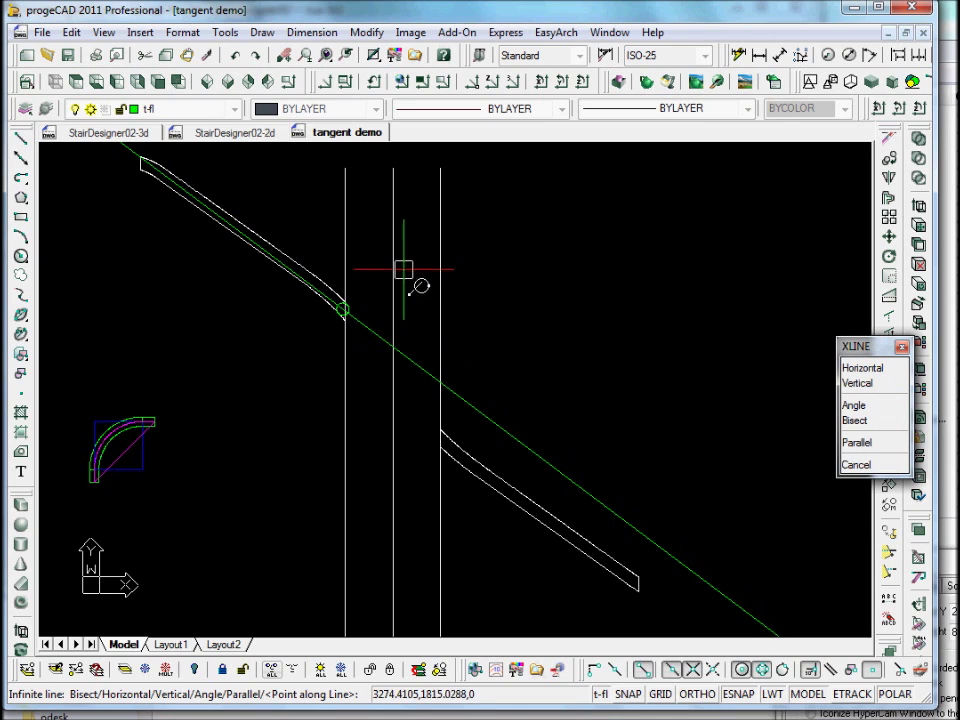
left_click(393, 346)
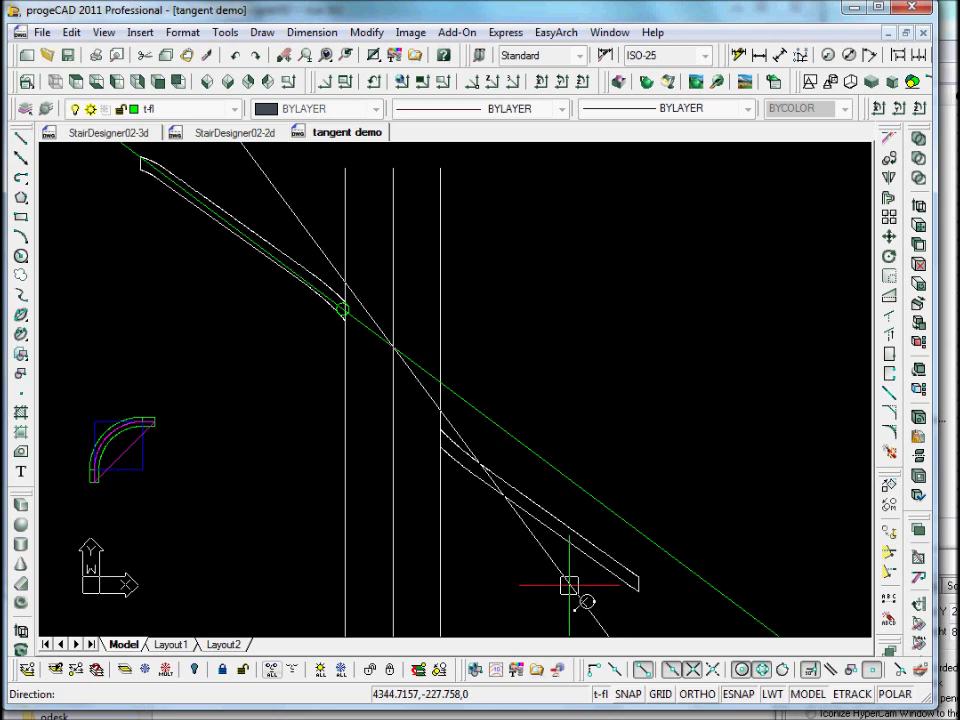
left_click(569, 585)
key("Escape")
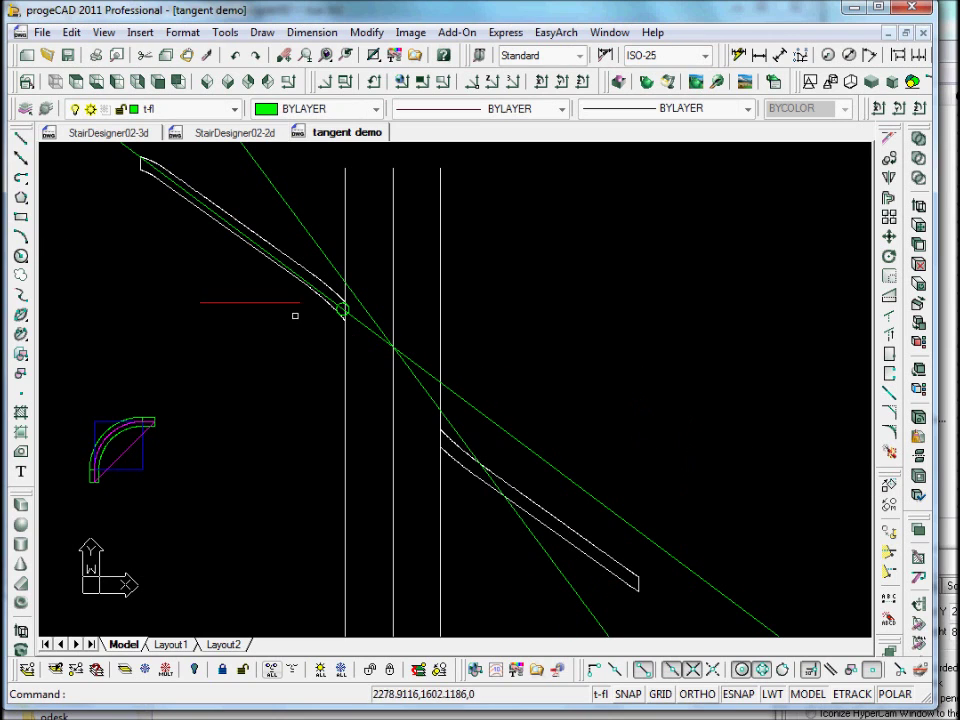
- Draw an infinite line from the midpoint of the lower handrail section's end edge, following that section's slope
left_click(20, 157)
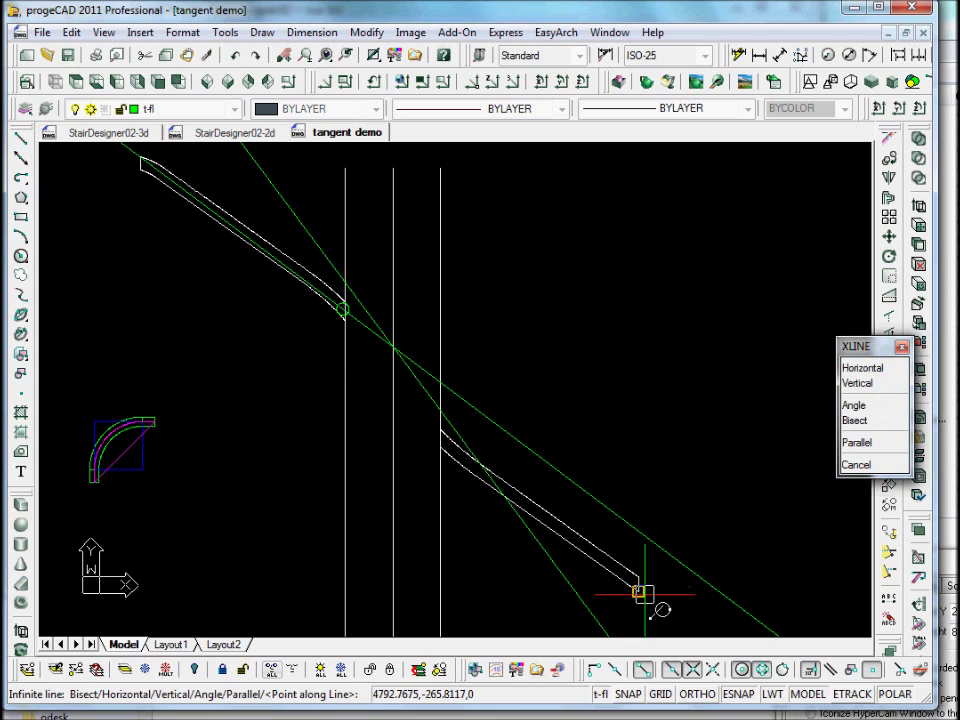
scroll(640, 581, "up", 2)
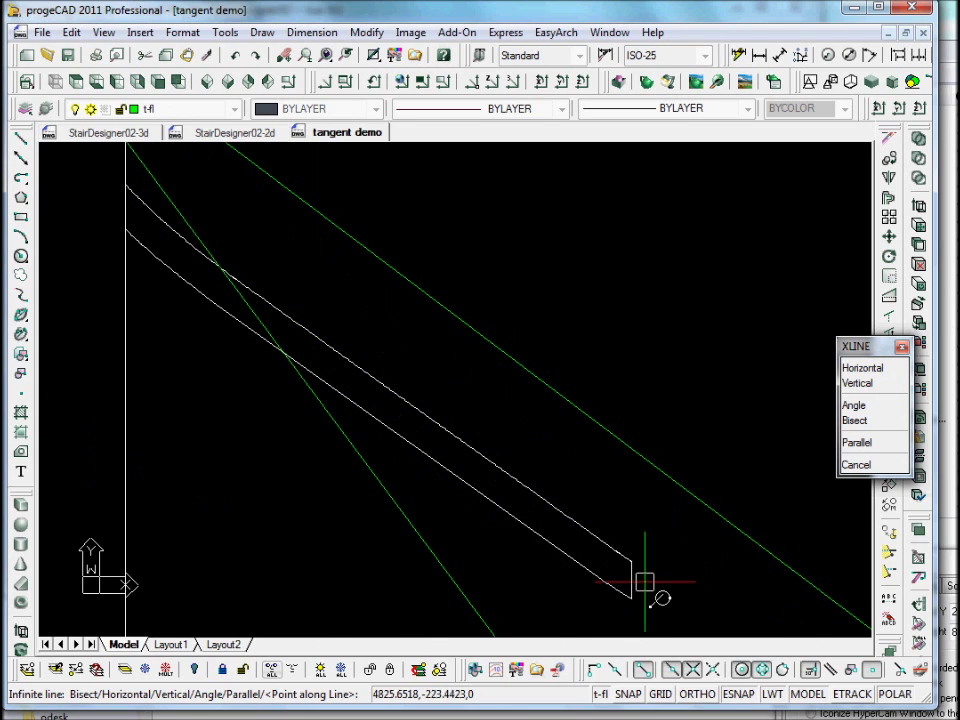
left_click(635, 581)
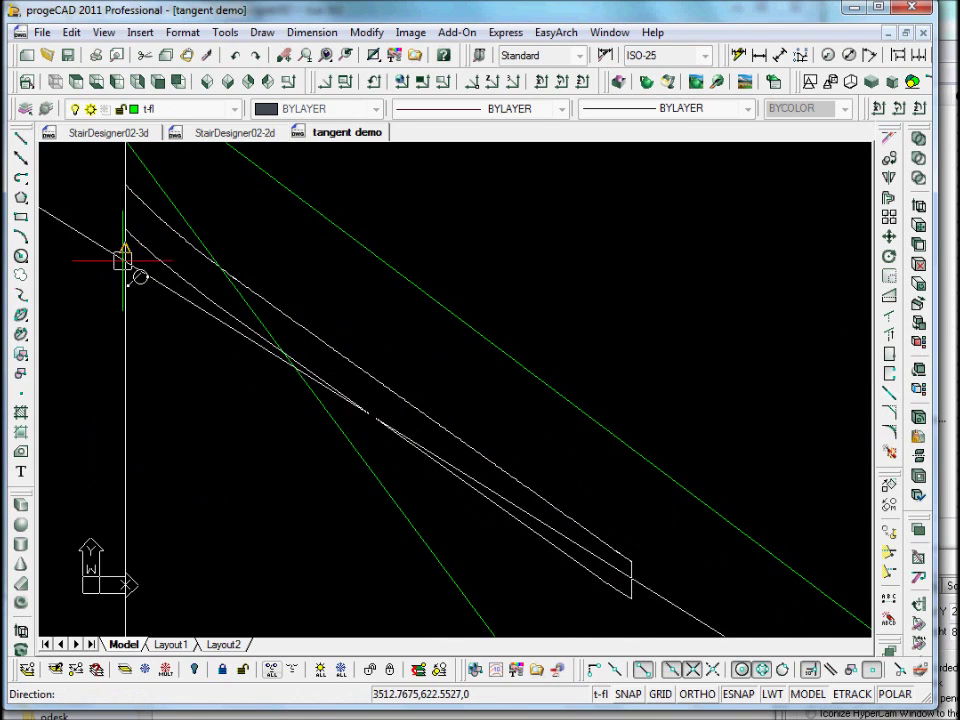
scroll(165, 302, "down", 2)
scroll(165, 302, "up", 2)
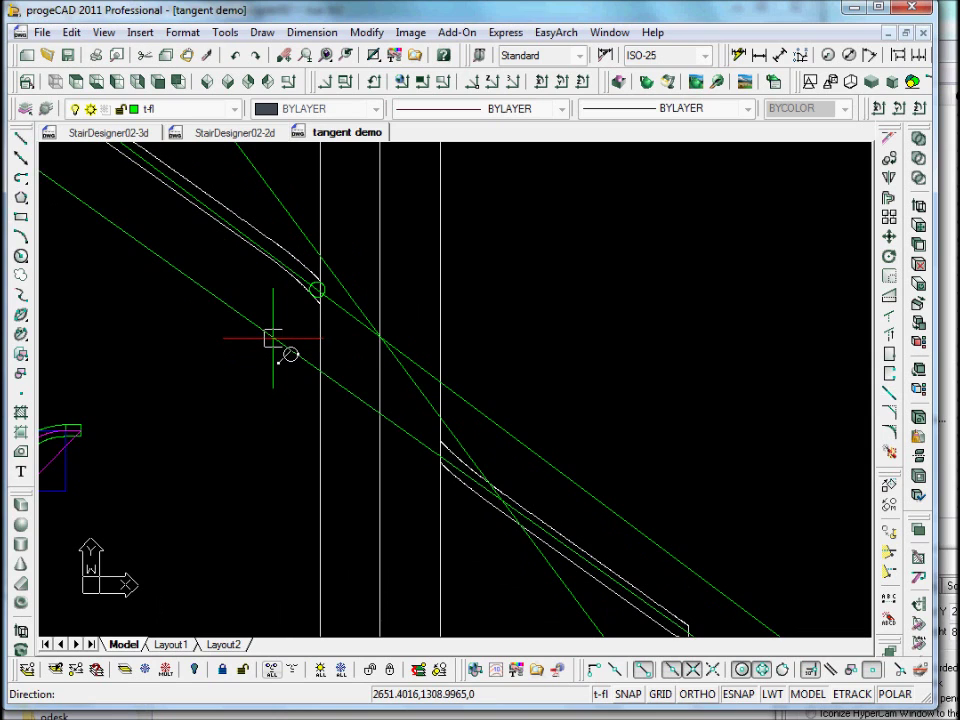
left_click(275, 338)
key("Return")
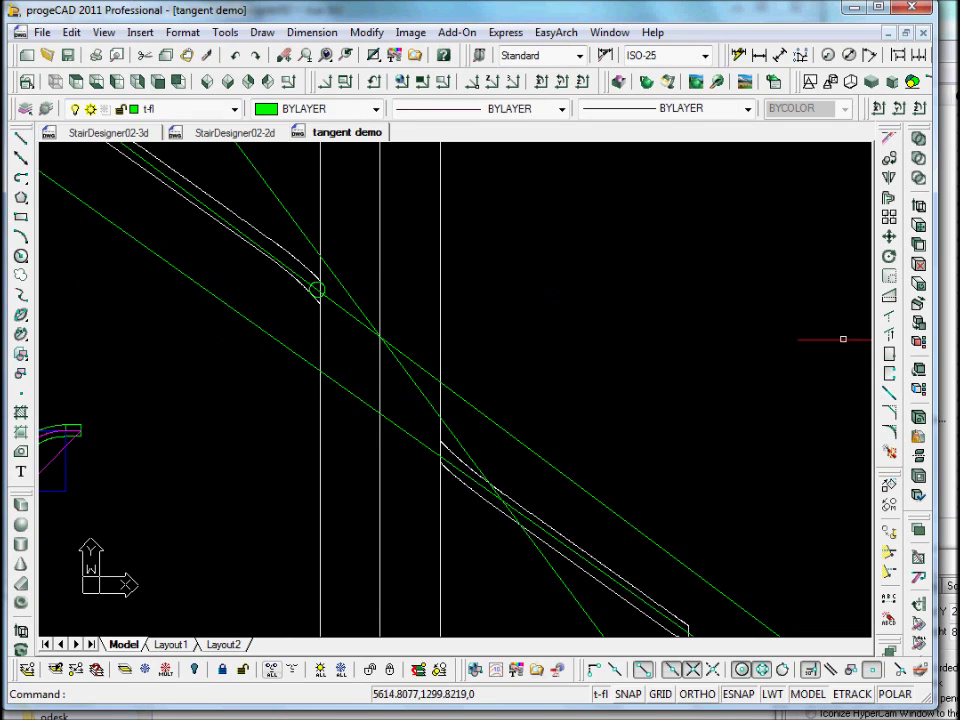
- Fillet the steep line at radius 0 with the lower section's line and with the upper section's line
left_click(889, 431)
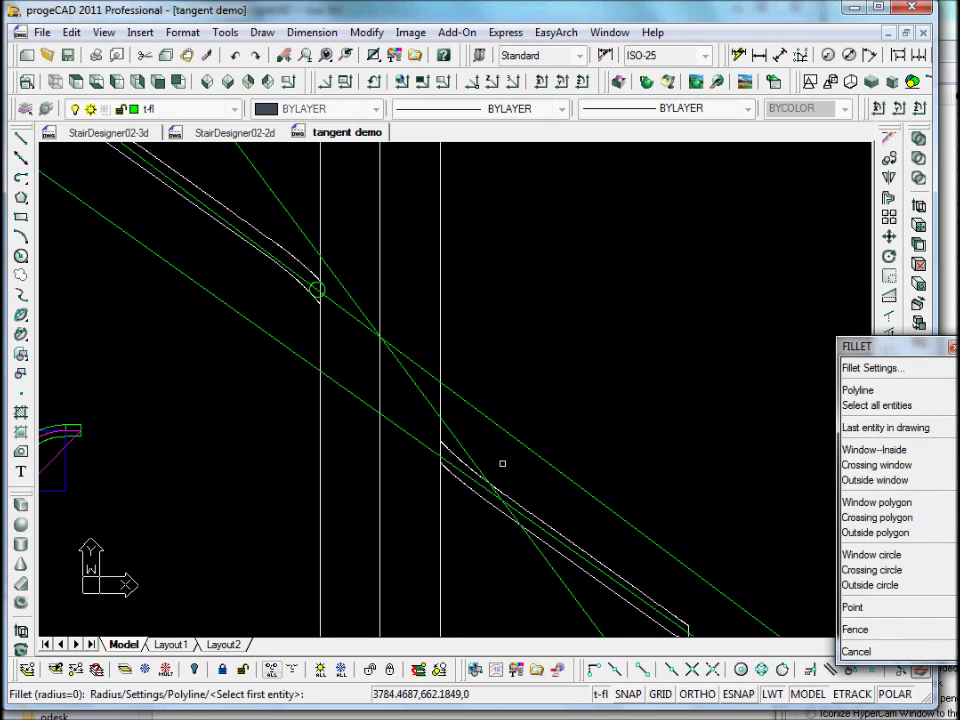
left_click(470, 455)
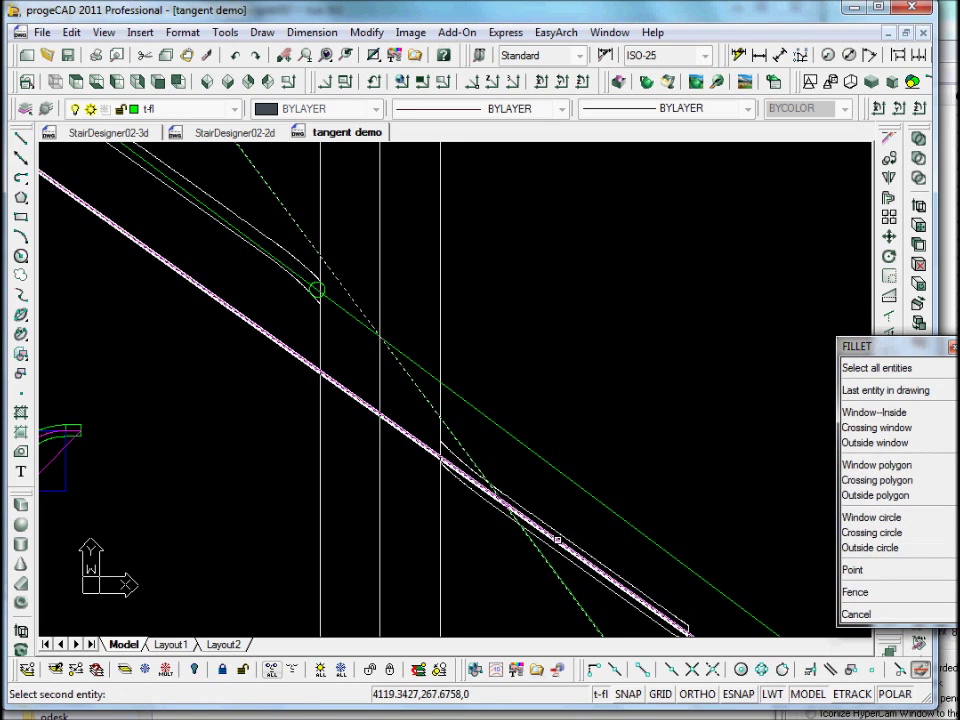
left_click(505, 433)
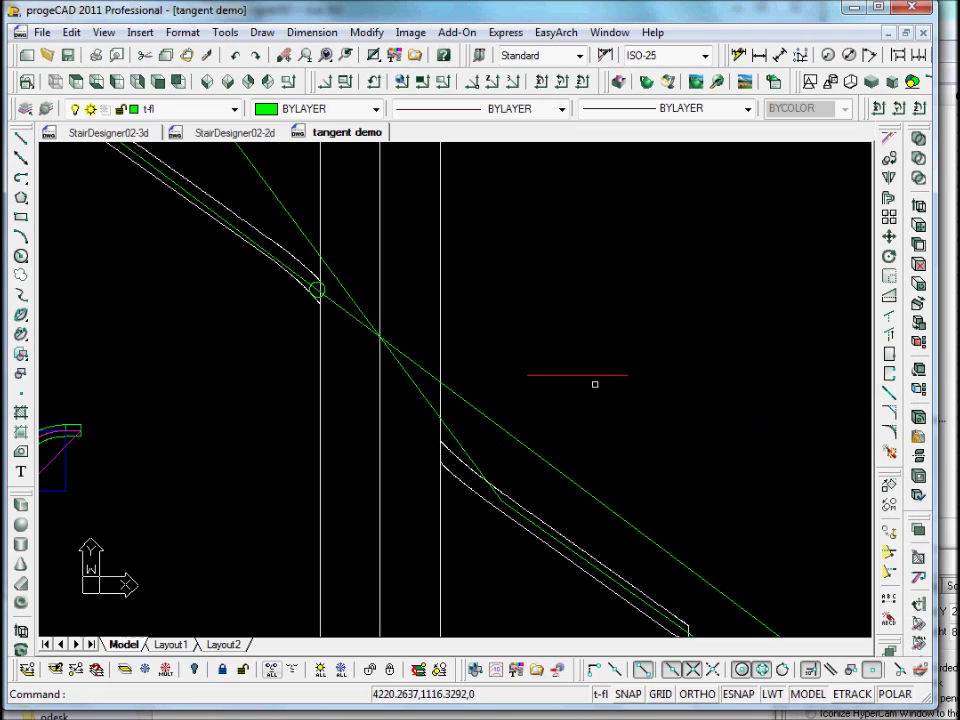
key("Return")
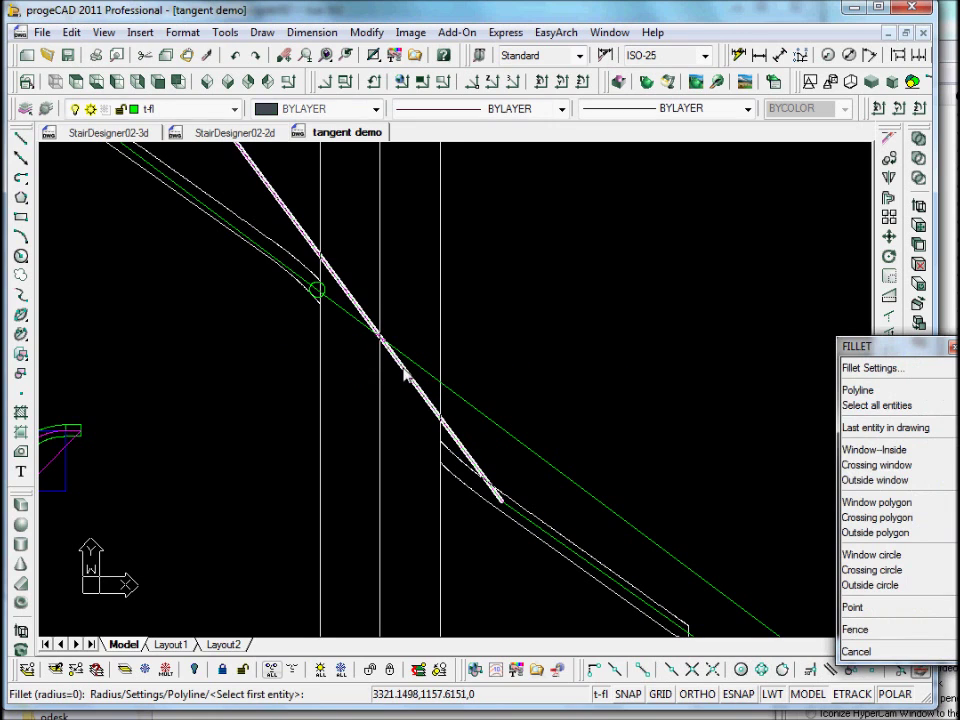
left_click(362, 337)
left_click(351, 317)
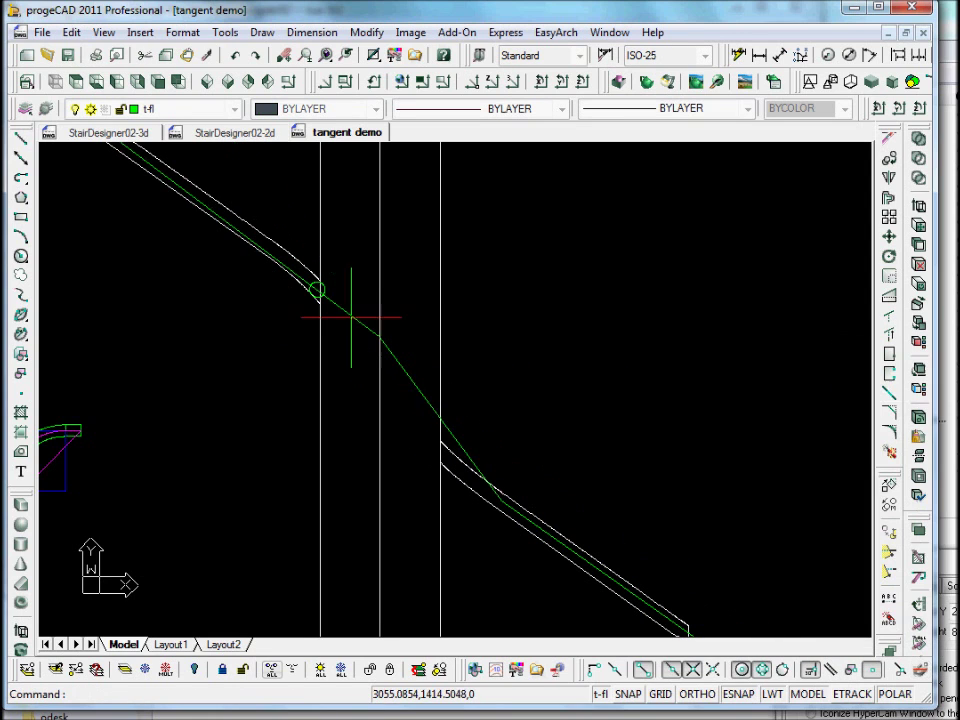
middle_click_drag(429, 369, 518, 329)
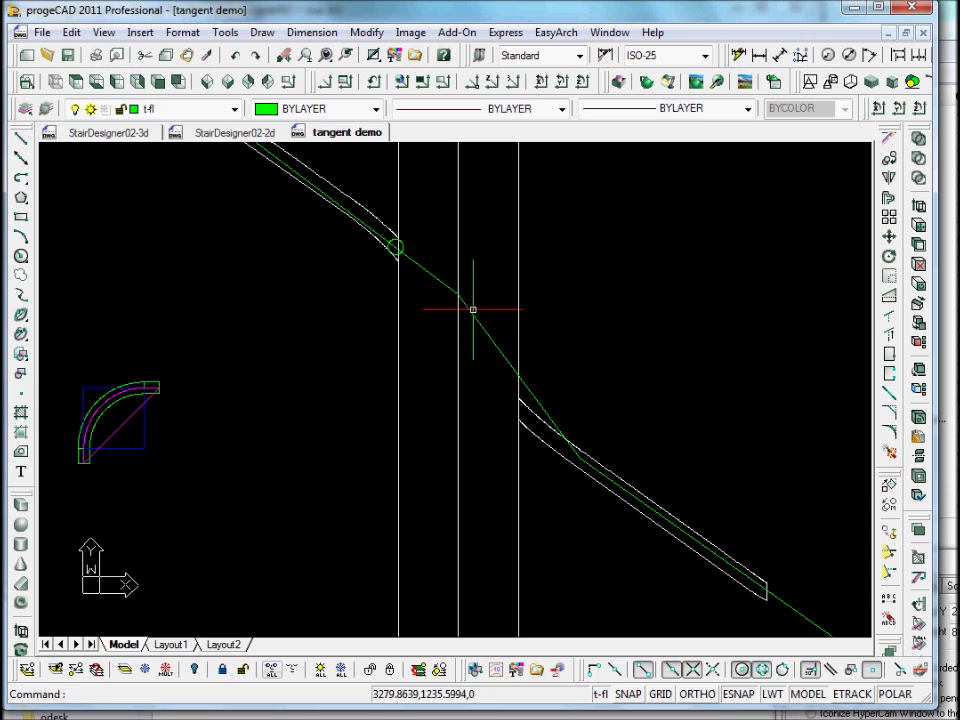
middle_click_drag(346, 222, 384, 370)
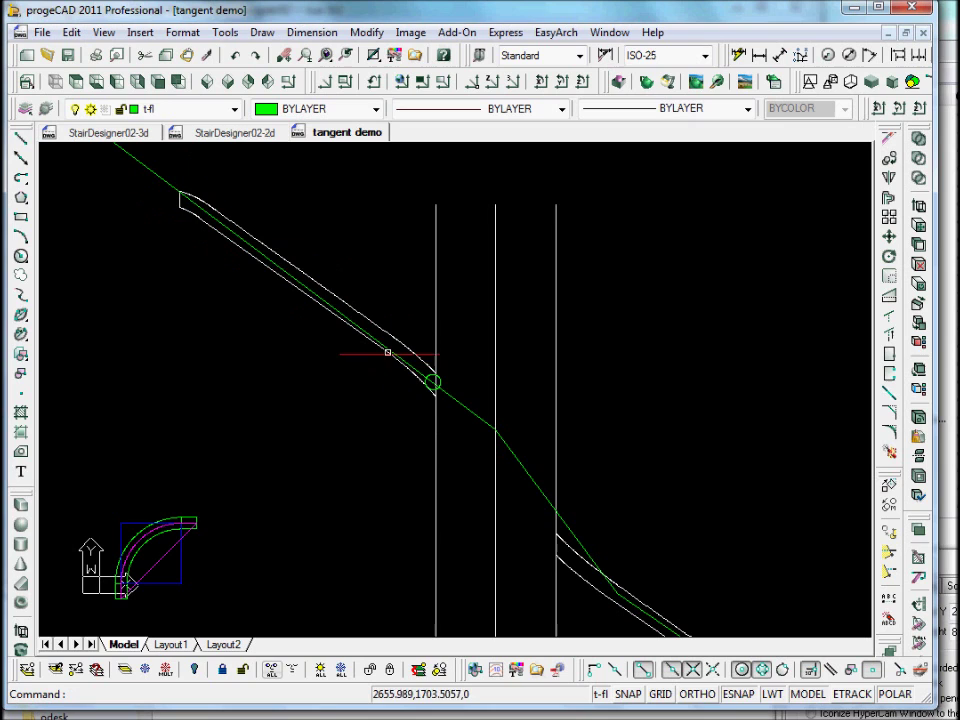
- Add an angular dimension between the steep tangent line and the horizontal, with its vertex where the line crosses the right-hand vertical
middle_click_drag(422, 439, 478, 317)
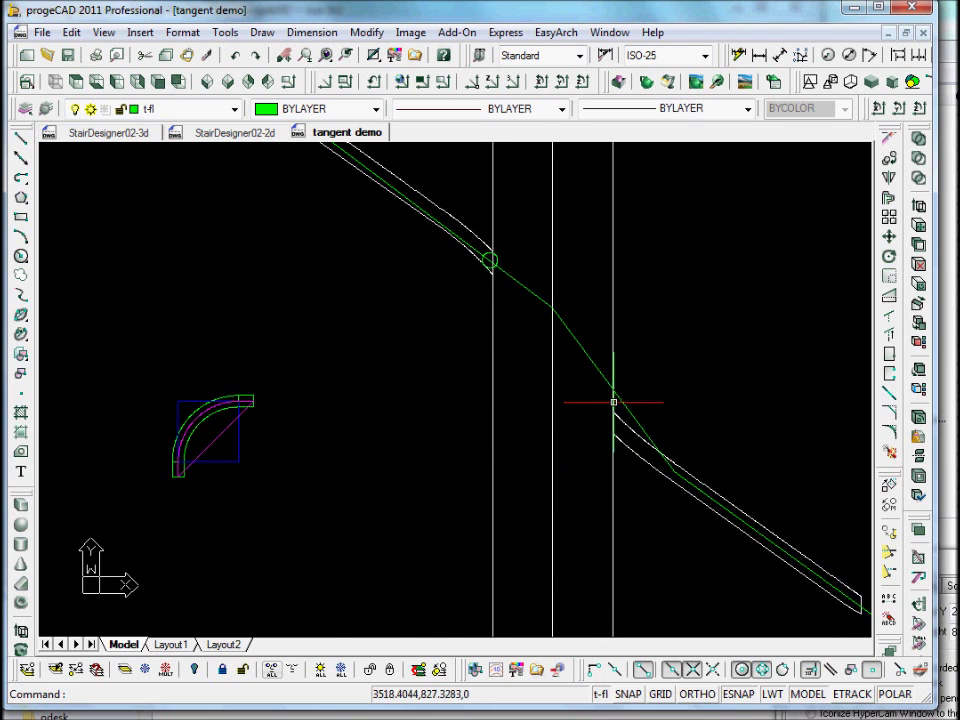
middle_click_drag(613, 402, 448, 439)
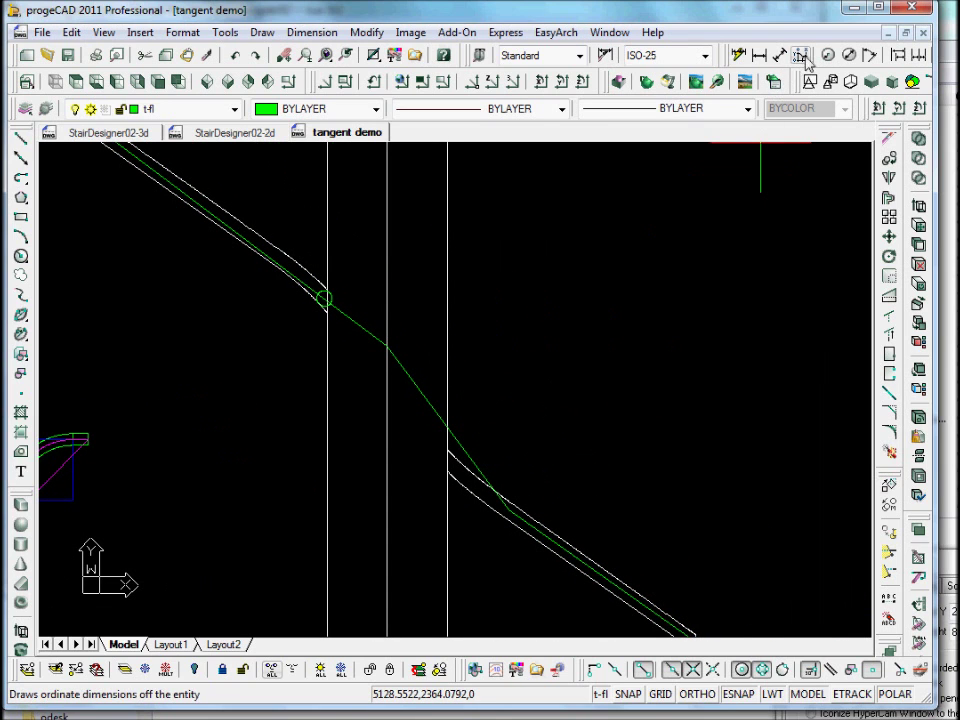
left_click(869, 55)
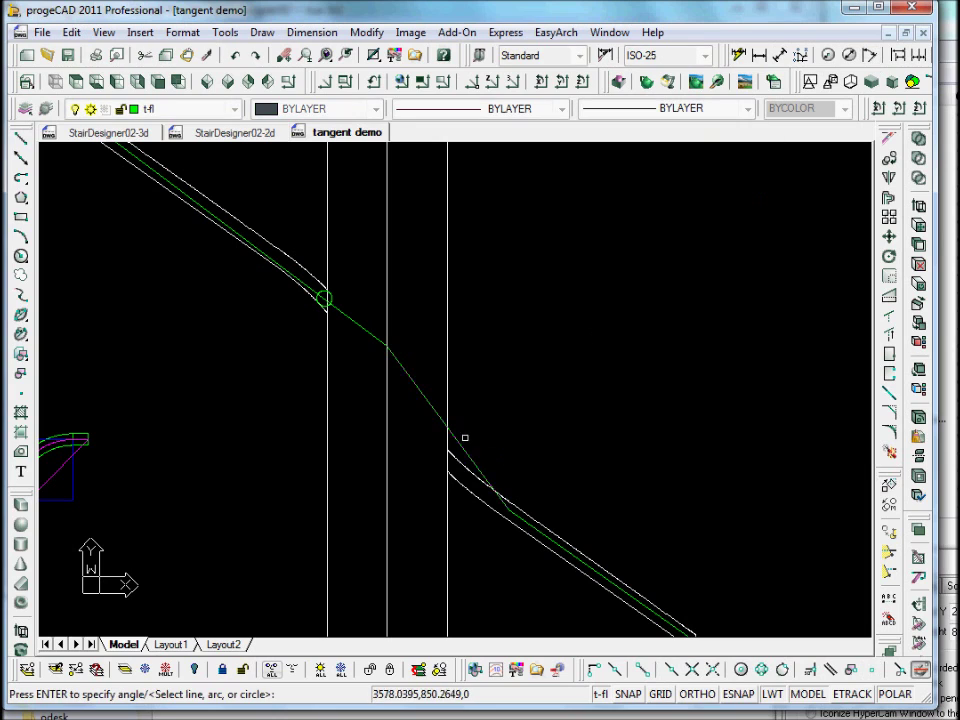
key("Return")
left_click(448, 426)
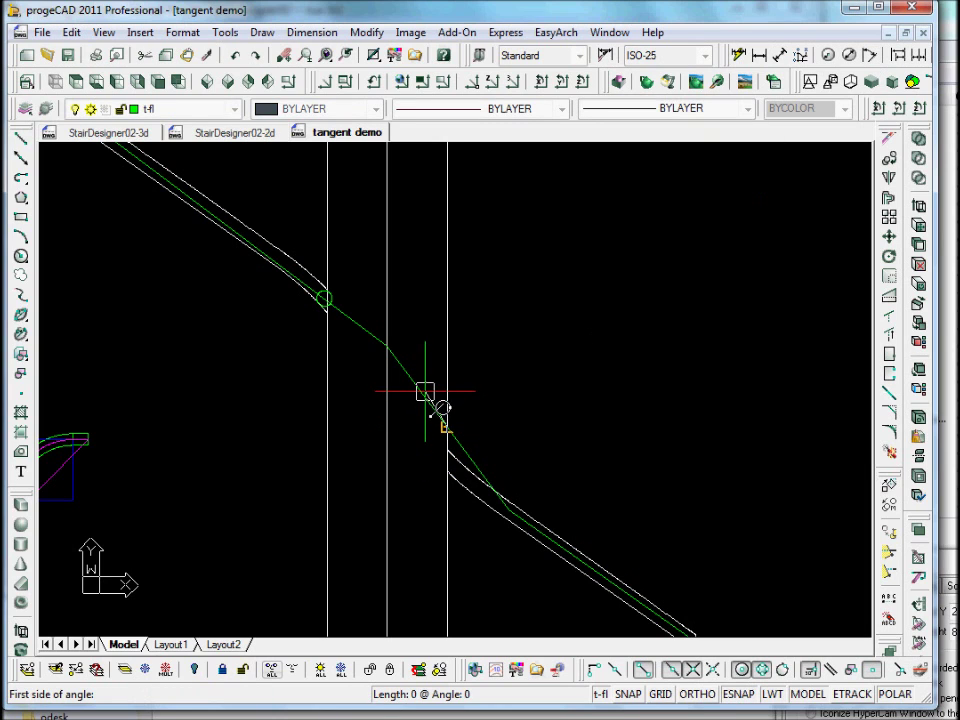
left_click(396, 343)
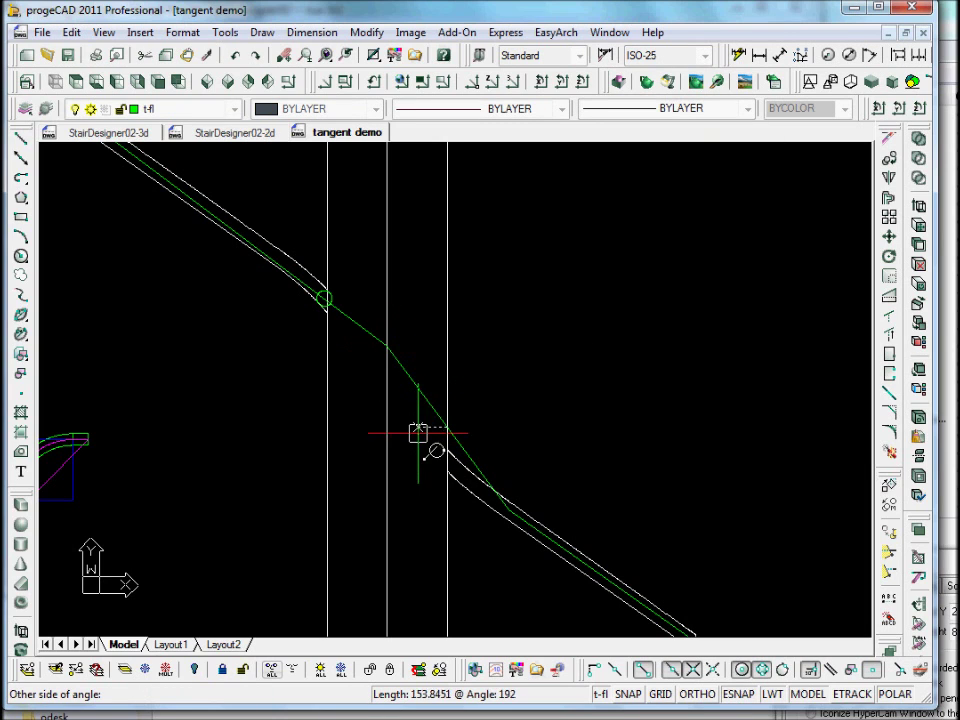
left_click(414, 426)
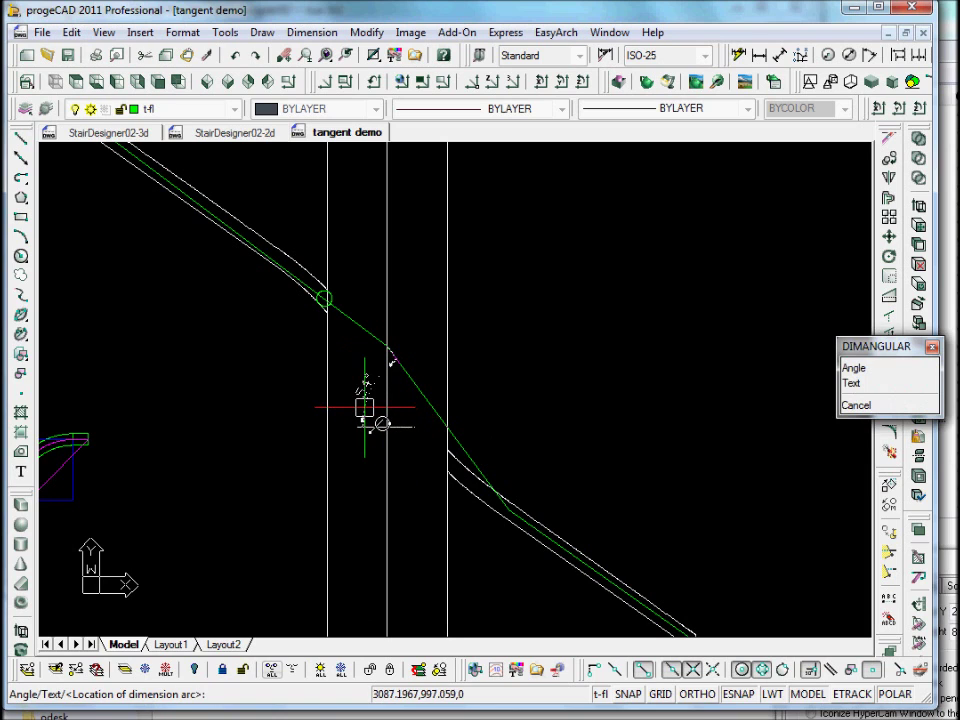
left_click(368, 408)
scroll(328, 374, "up", 2)
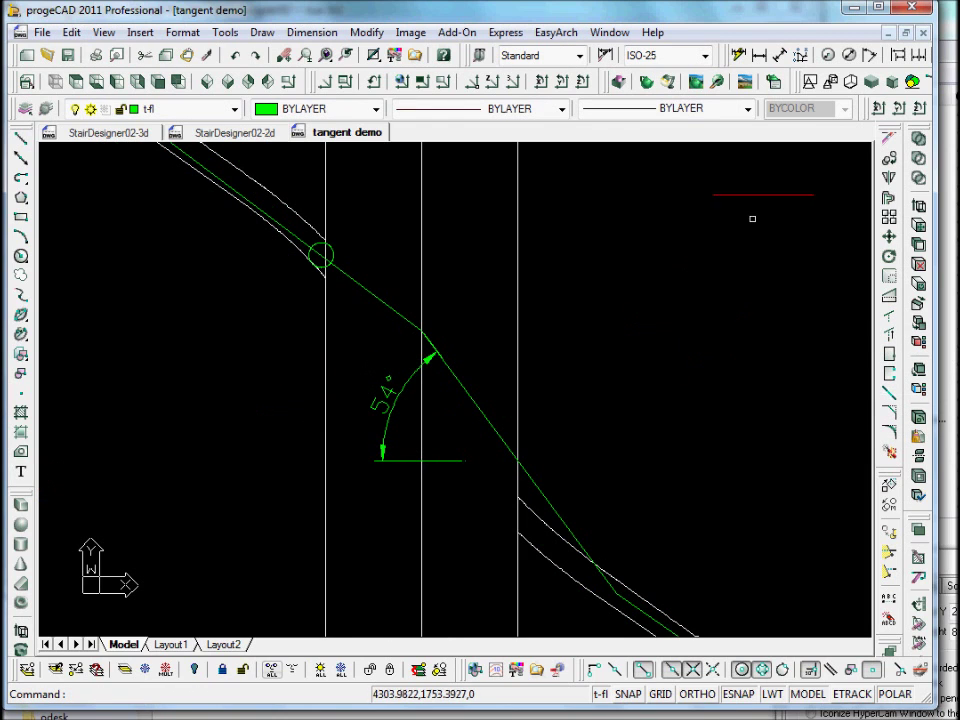
- Add an angular dimension between the upper tangent line and the horizontal, with its vertex at the bend on the middle vertical
left_click(420, 55)
key("Return")
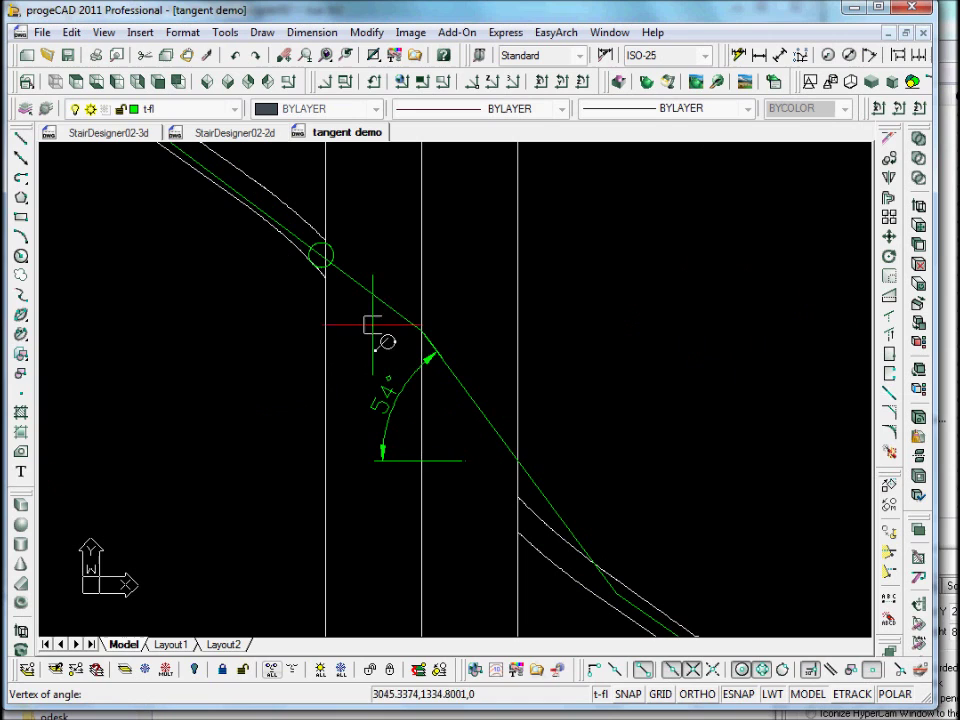
left_click(418, 329)
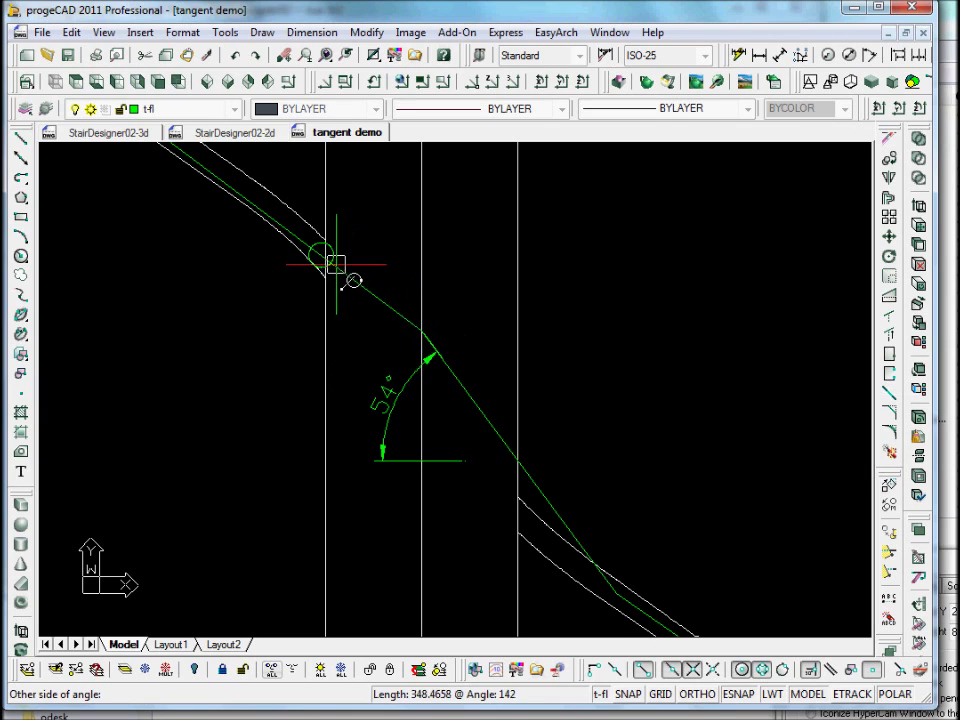
left_click(366, 326)
left_click(257, 300)
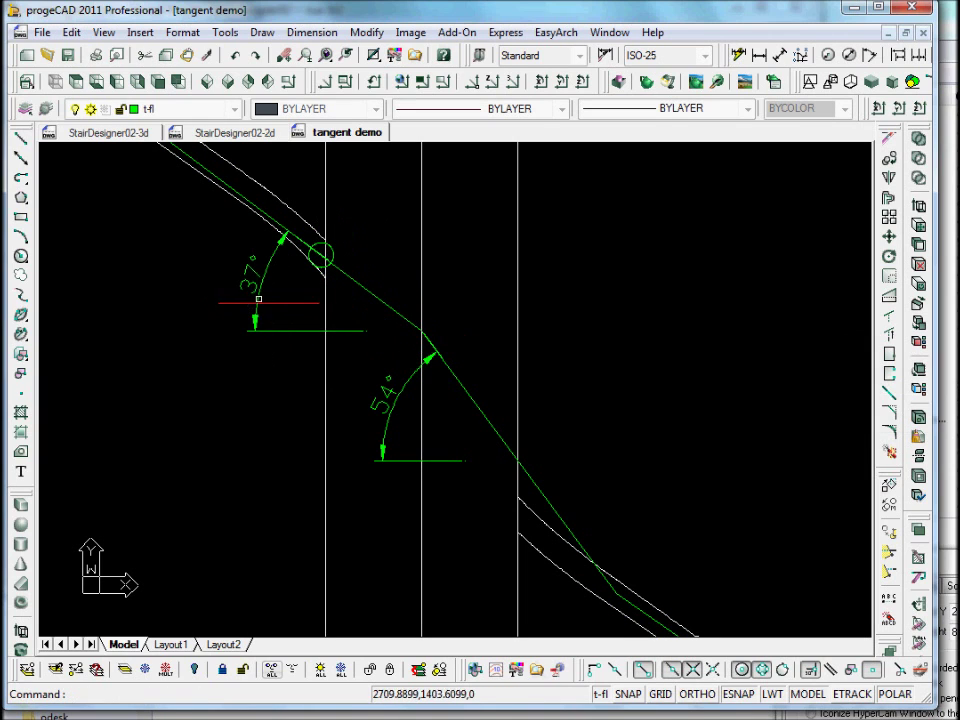
- Switch to an isometric view of the curved handrail plan and make the blue square's layer, t-prism, current
scroll(305, 453, "down", 2)
middle_click_drag(306, 452, 467, 413)
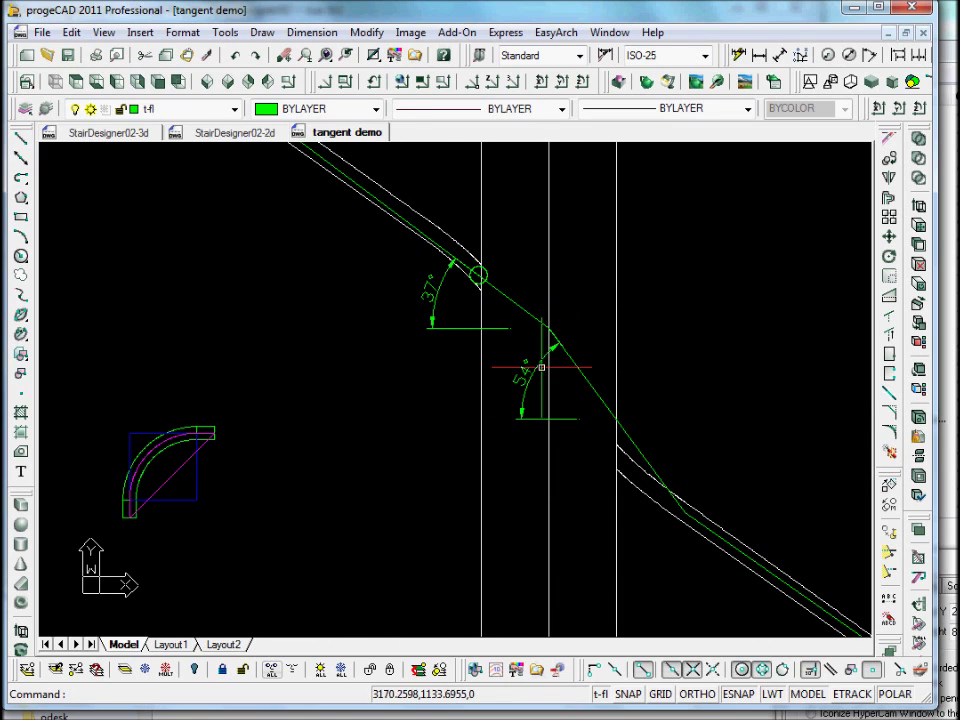
middle_click_drag(236, 489, 413, 426)
middle_click_drag(484, 422, 392, 446)
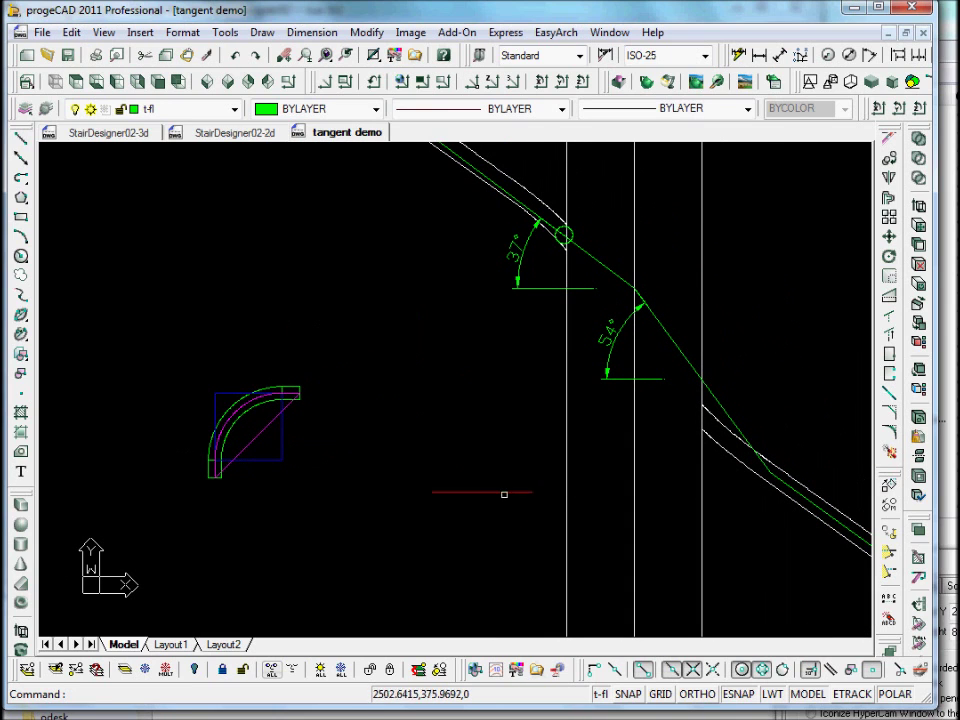
left_click(160, 65)
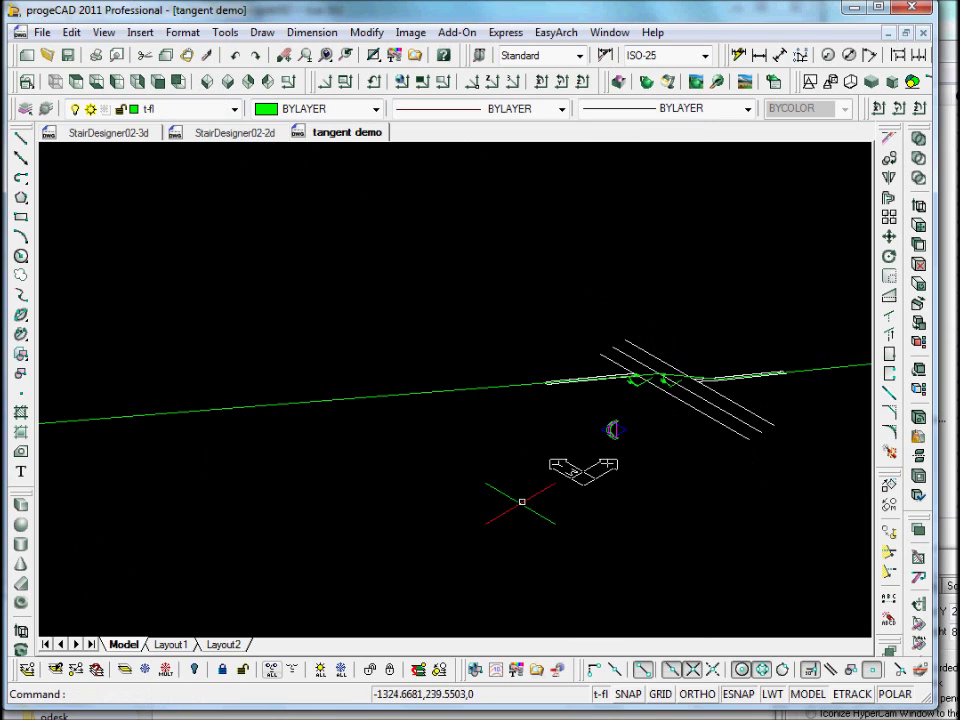
scroll(545, 434, "up", 5)
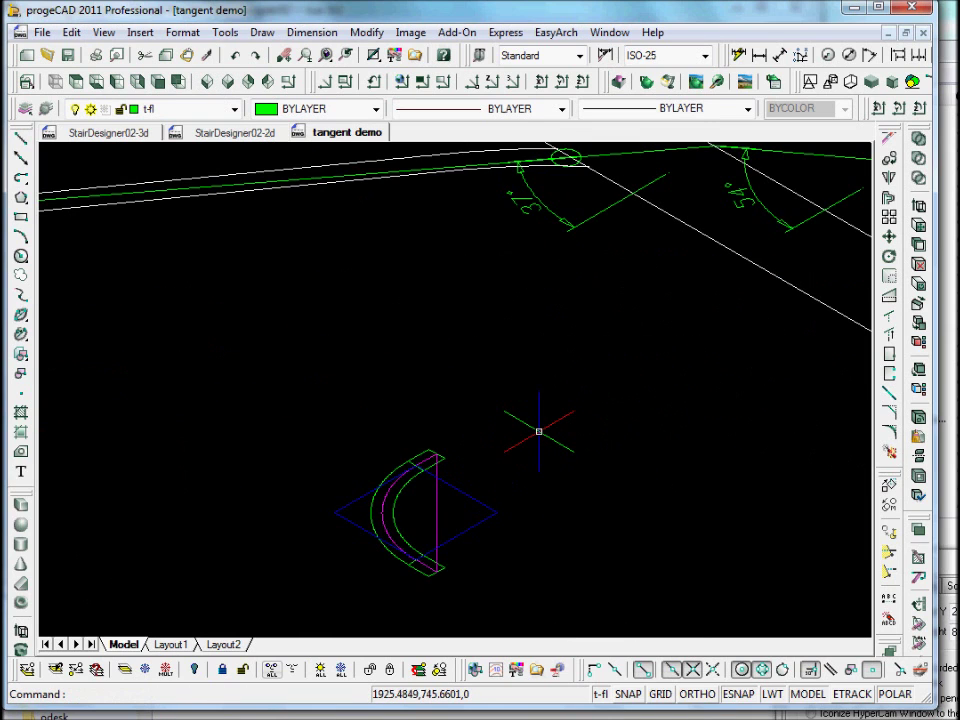
scroll(369, 386, "down", 3)
scroll(332, 396, "up", 3)
middle_click_drag(332, 396, 435, 354)
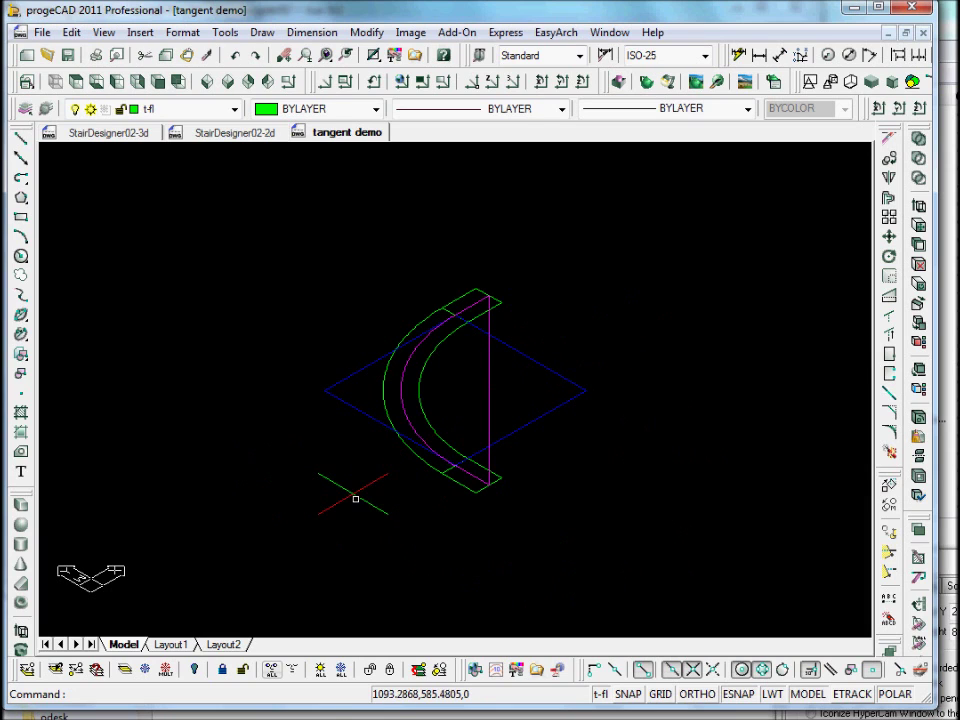
left_click(26, 82)
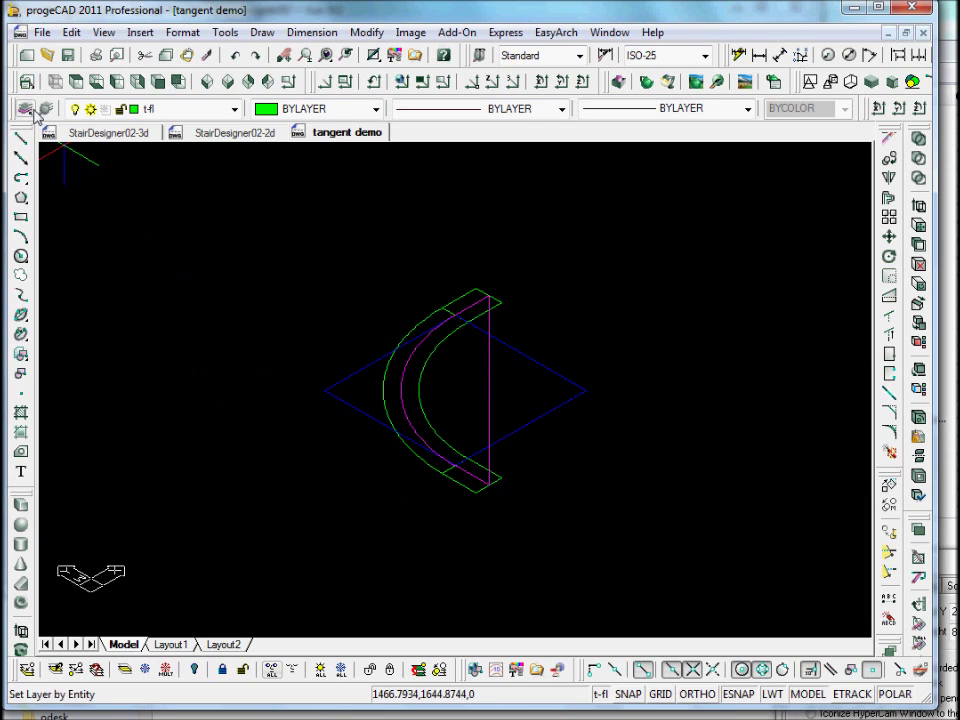
left_click(338, 381)
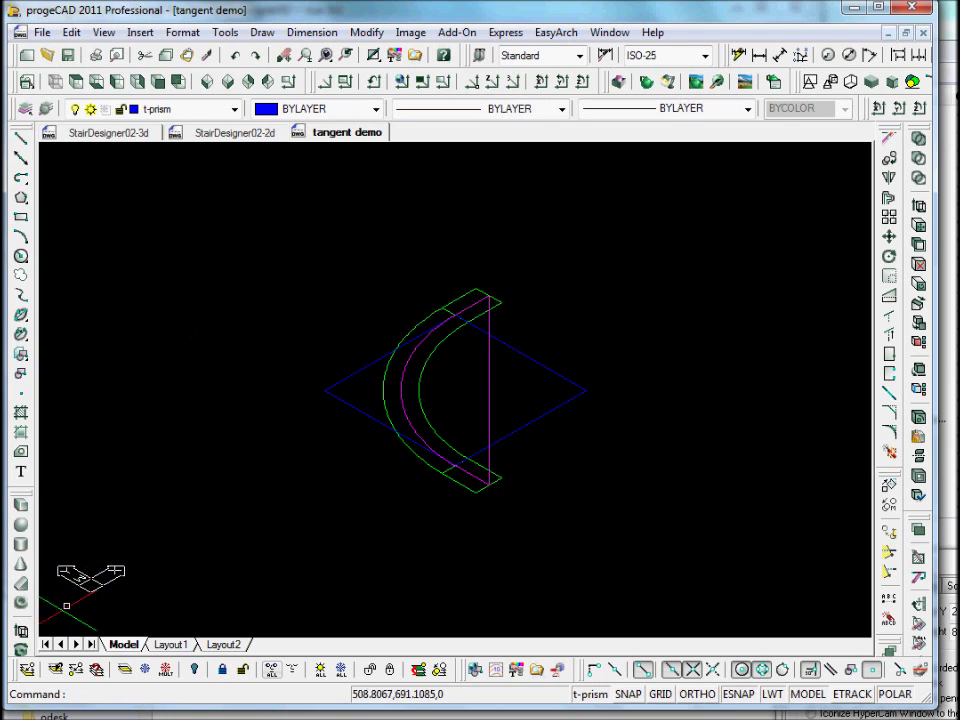
- Extrude the blue square around the curved handrail plan to a height of 2000
left_click(20, 630)
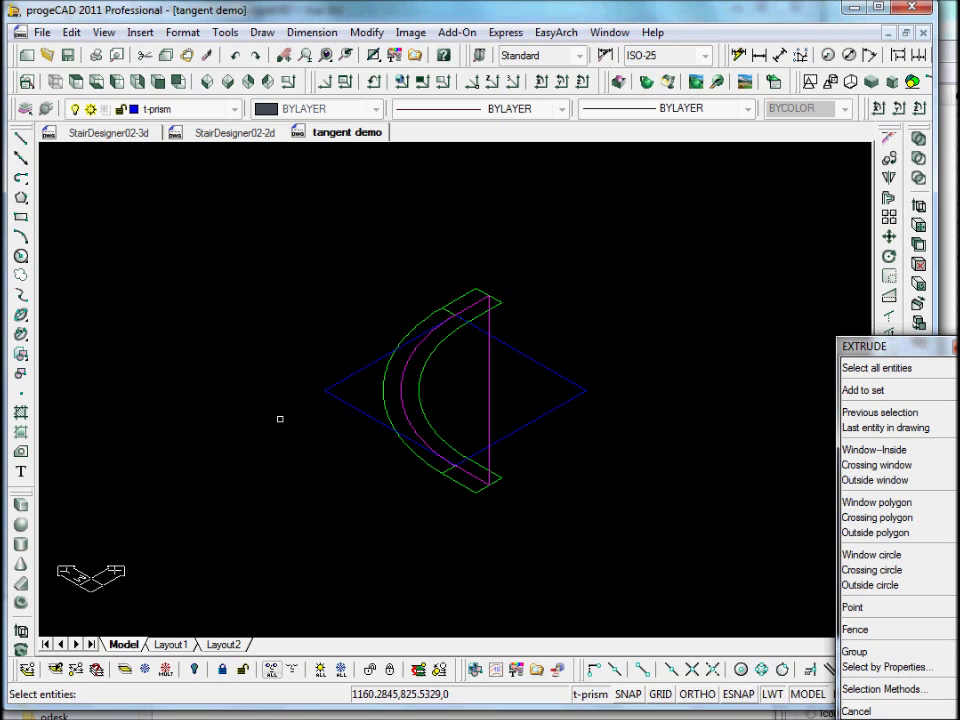
left_click(344, 403)
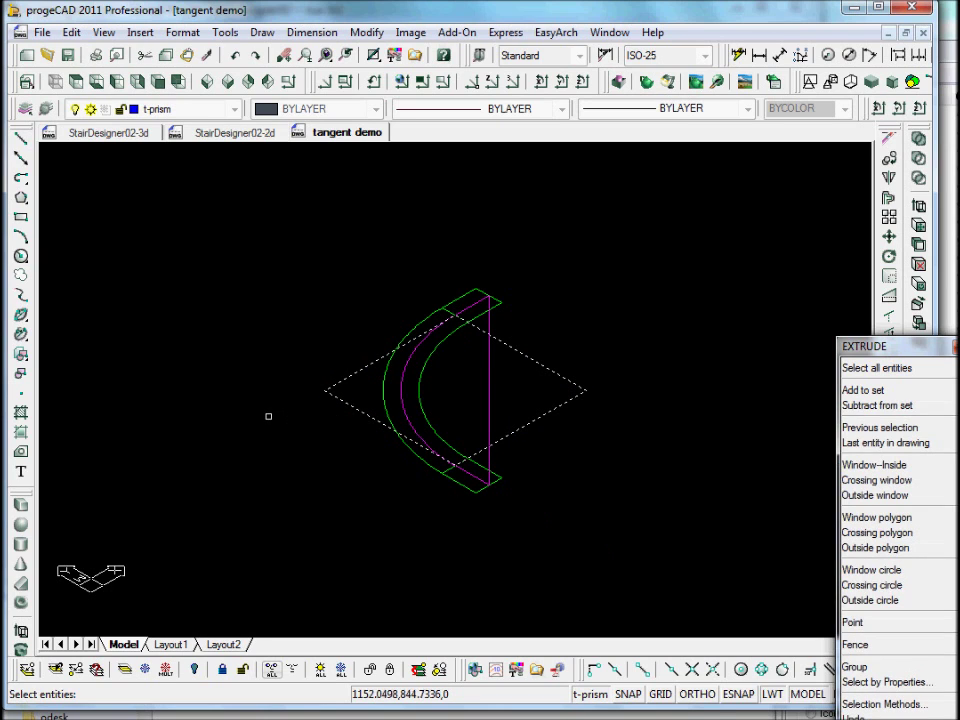
key("Return")
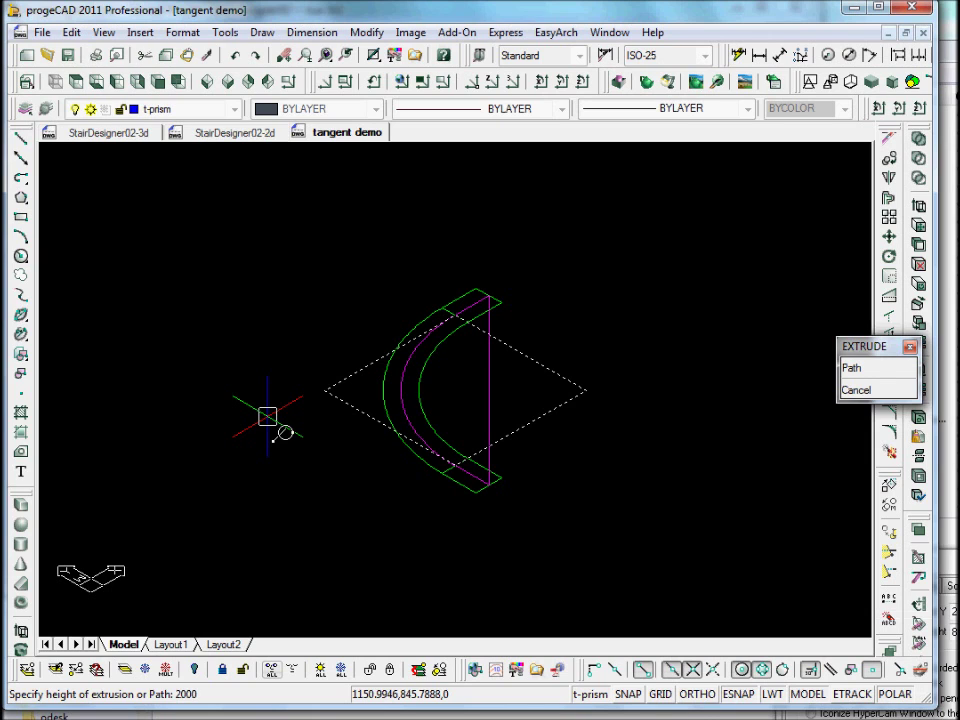
type("2000")
key("Return")
- Make the green handrail outline's layer, t_hrs, current and extrude that outline to a height of 2000
left_click(27, 108)
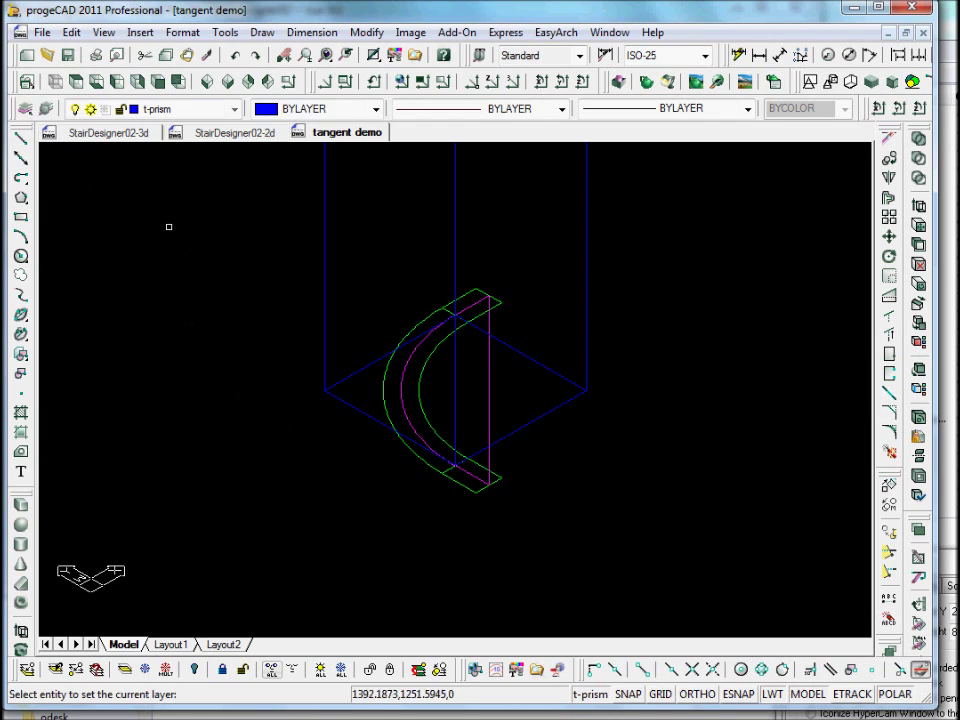
left_click(383, 392)
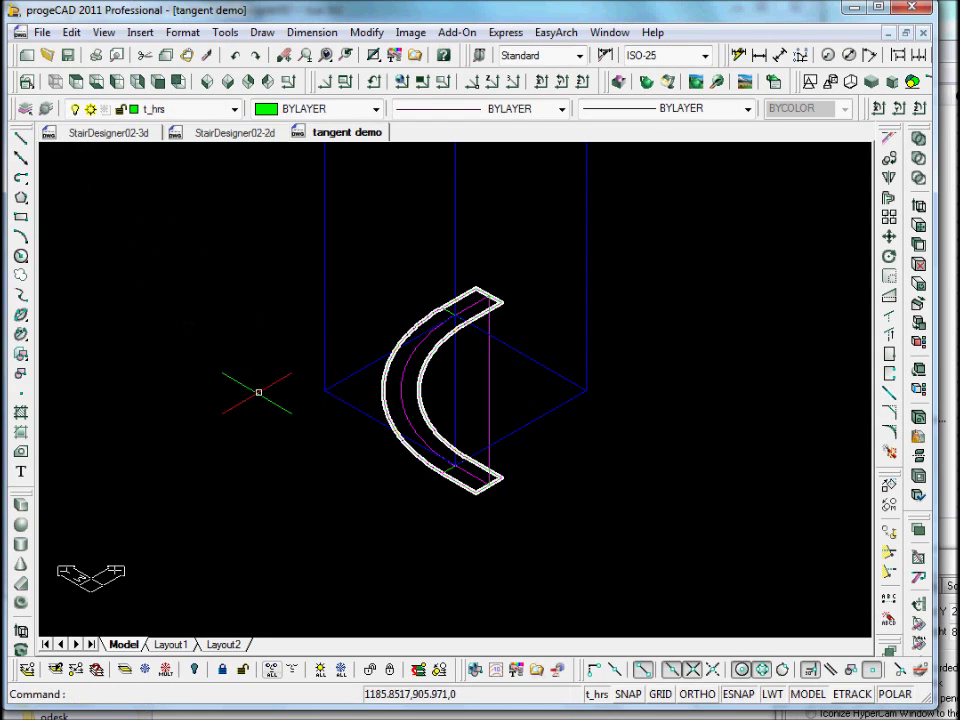
left_click(20, 634)
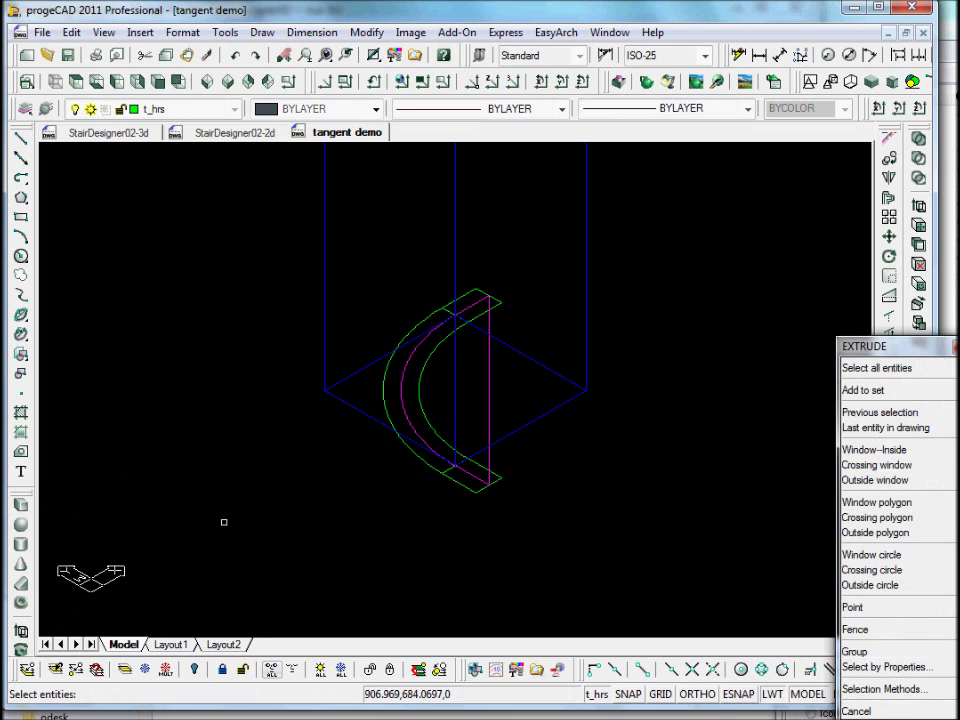
left_click(383, 405)
left_click(385, 405)
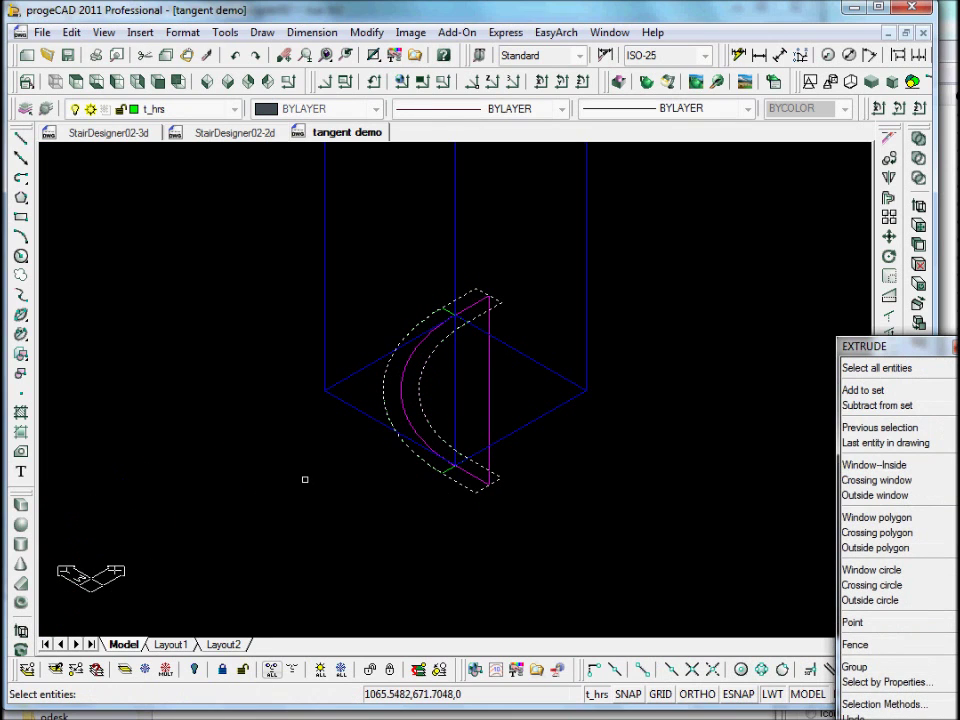
key("Return")
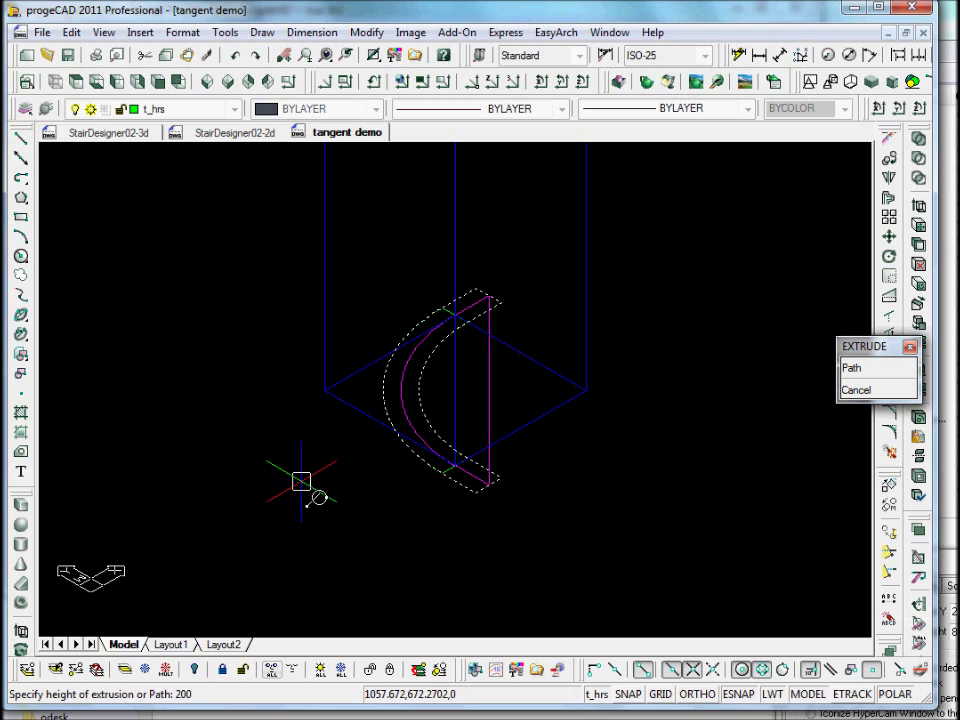
type("2000")
key("Return")
key("Return")
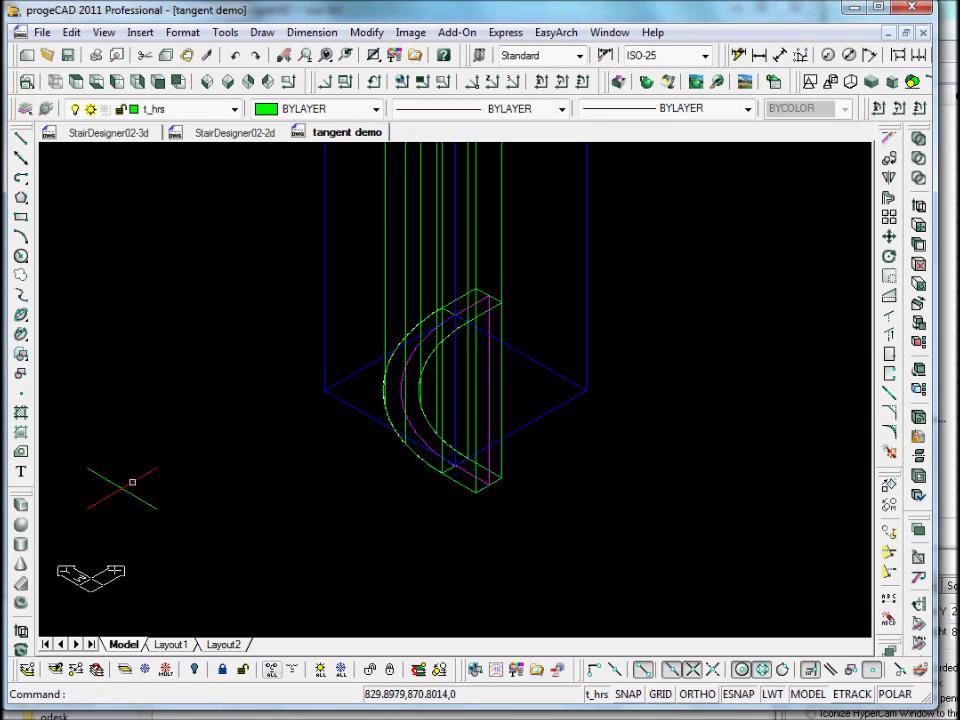
- Extrude the closed magenta centreline profile to a height of 2000
left_click(20, 630)
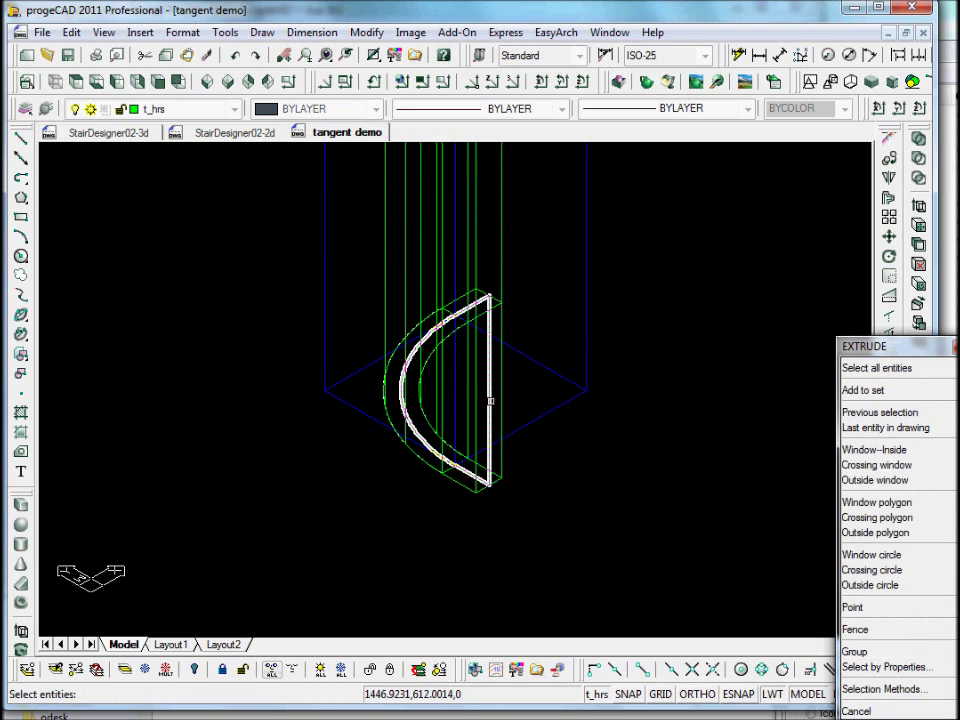
left_click(490, 400)
key("Return")
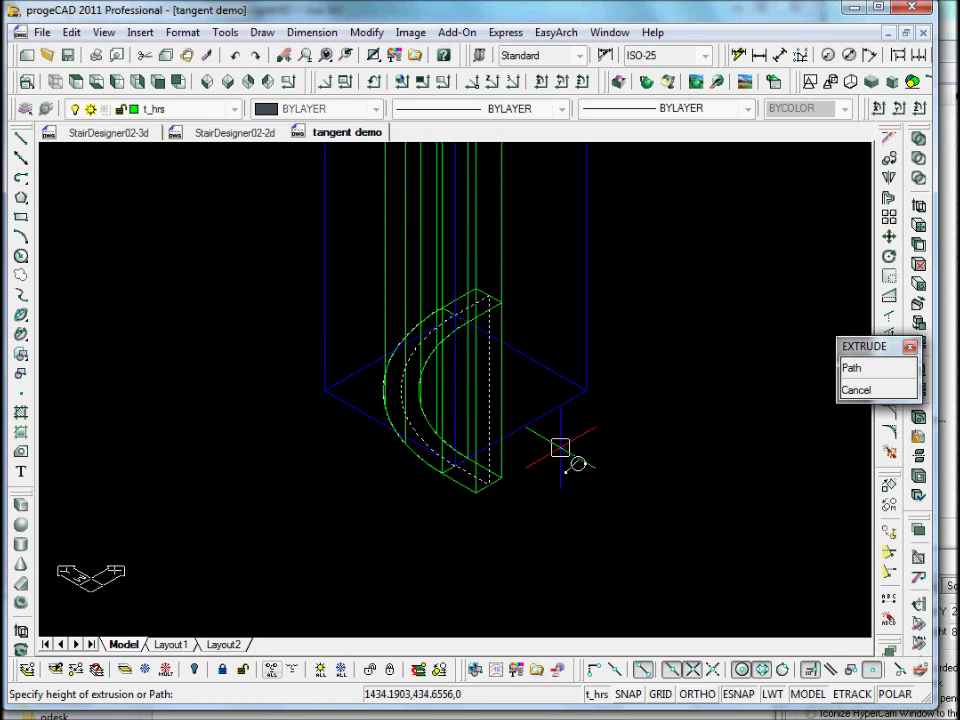
type("2000")
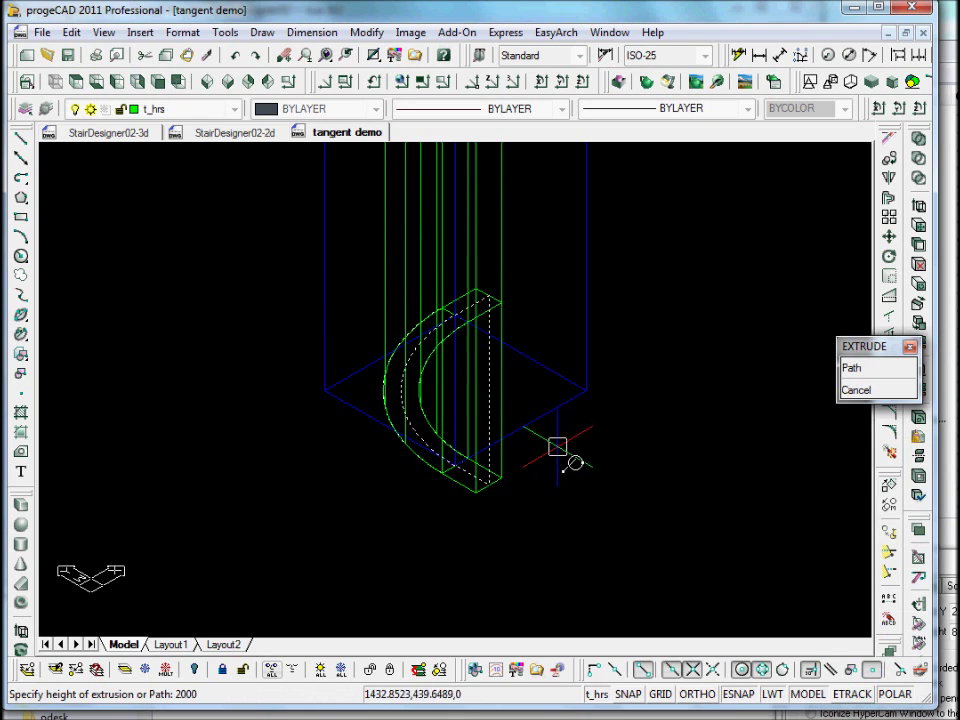
key("Return")
key("Return")
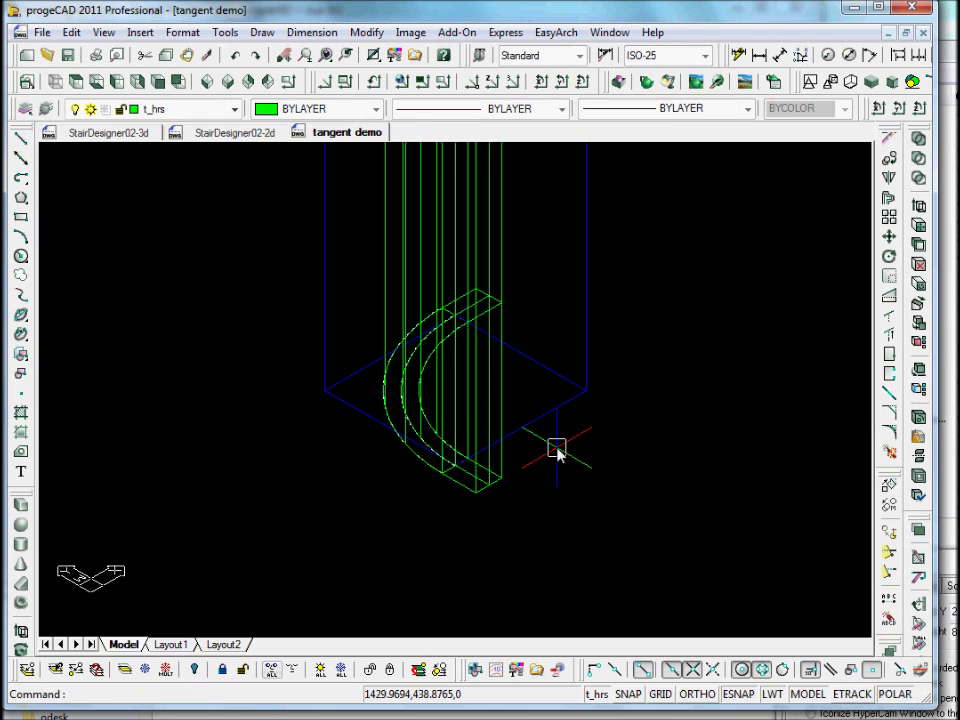
- Move the extruded centreline solid to the t-cls layer and clear the selection
left_click(489, 452)
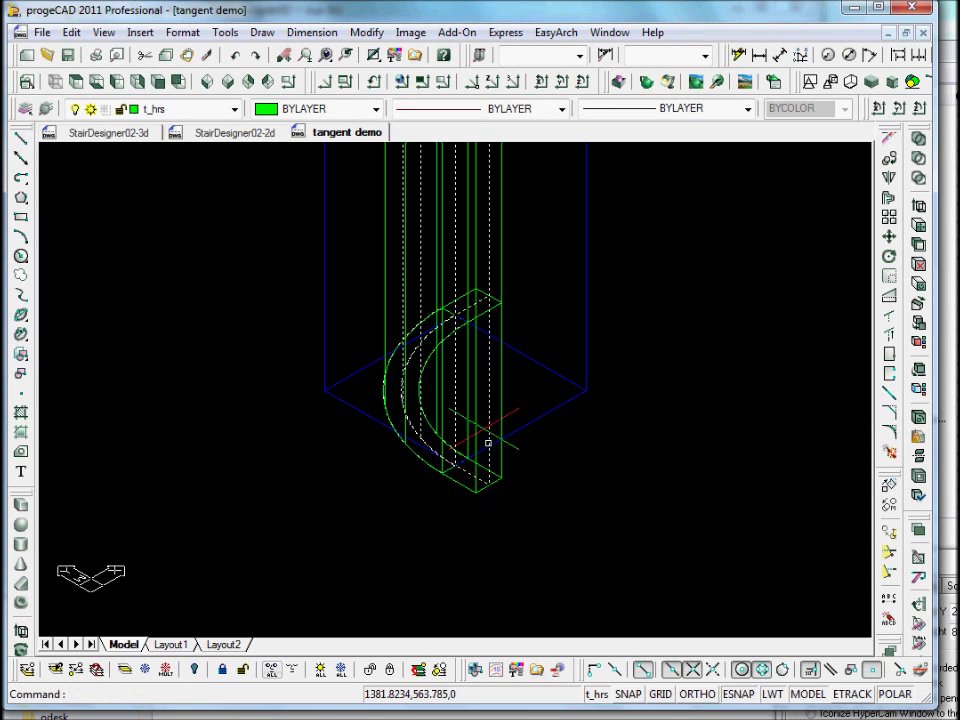
left_click(233, 110)
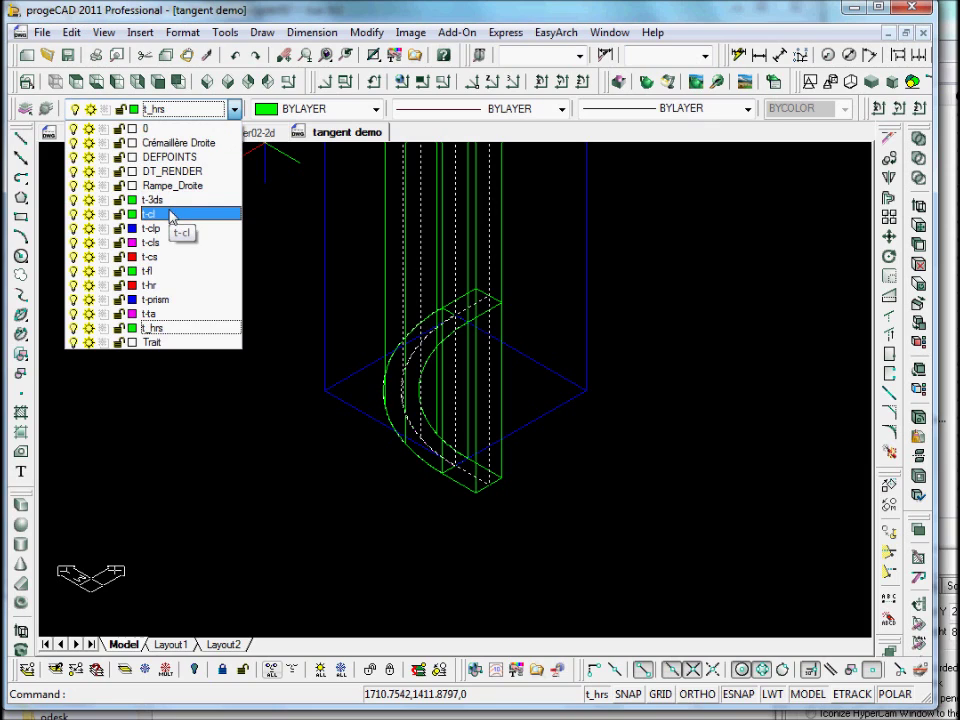
left_click(166, 242)
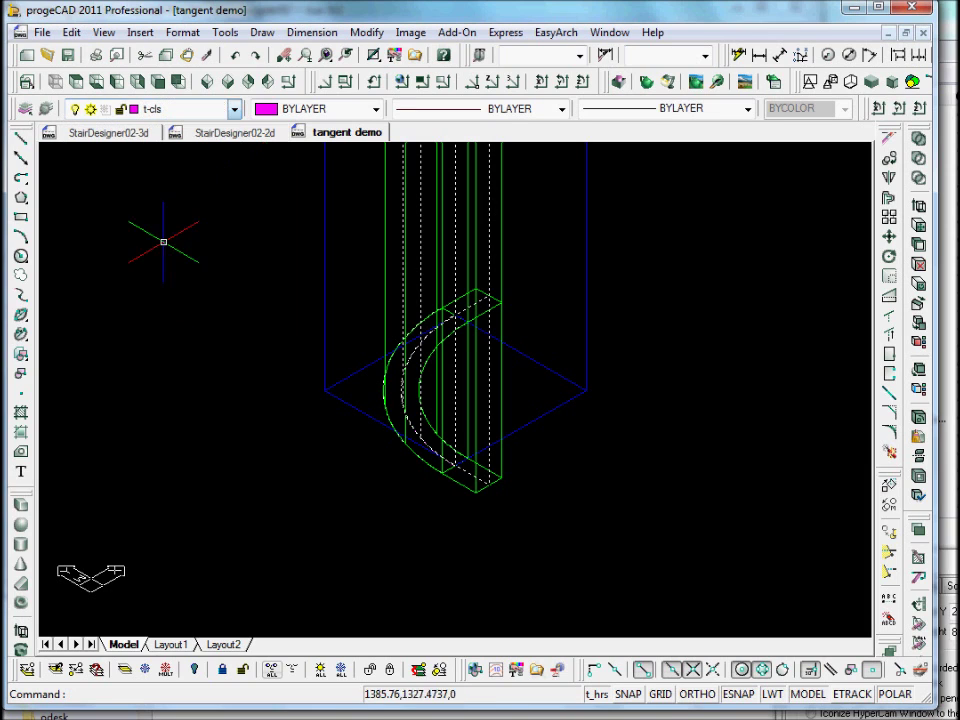
key("Escape")
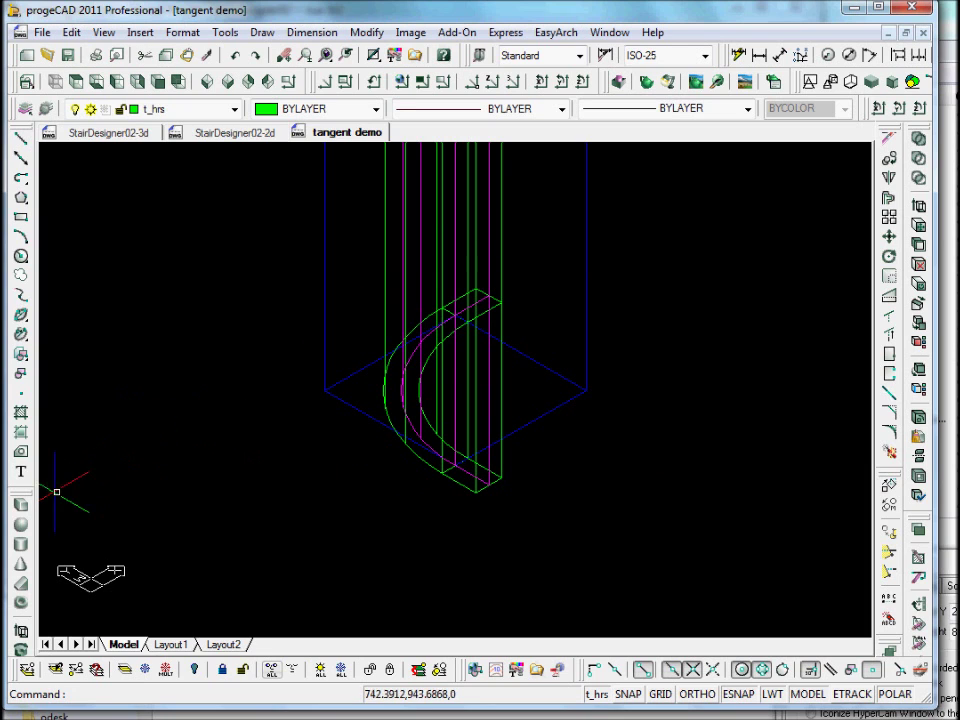
- Detach the docked Solids toolbar and float it over the upper part of the drawing area
left_click_drag(31, 503, 70, 176)
mouse_move(137, 163)
left_mouse_down()
mouse_move(144, 154)
mouse_move(595, 145)
mouse_move(250, 158)
mouse_move(40, 150)
mouse_move(400, 190)
mouse_move(660, 177)
mouse_move(707, 150)
left_mouse_up()
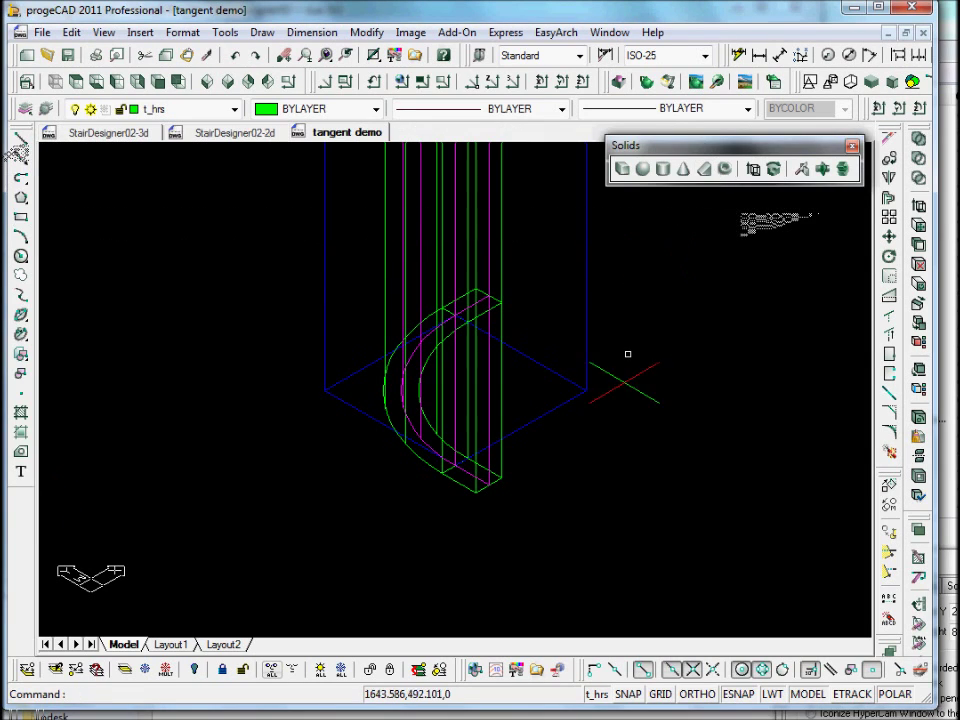
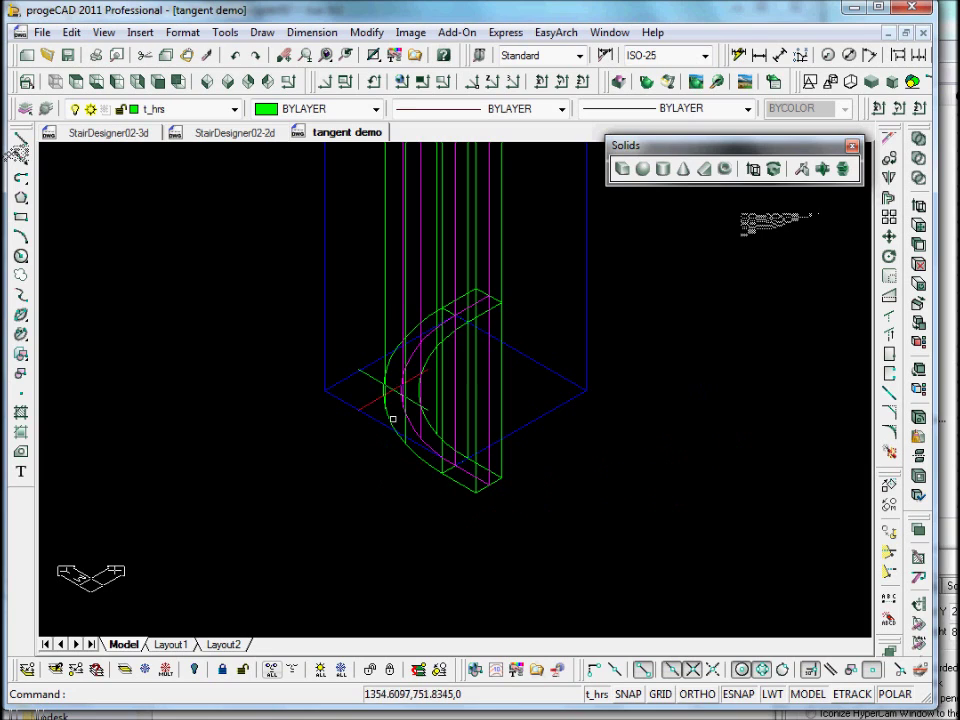
- Move the UCS origin to the lower end of the magenta centreline and rotate the UCS 54° about its X axis
mouse_move(677, 401)
middle_mouse_down()
mouse_move(568, 441)
mouse_move(564, 467)
middle_mouse_up()
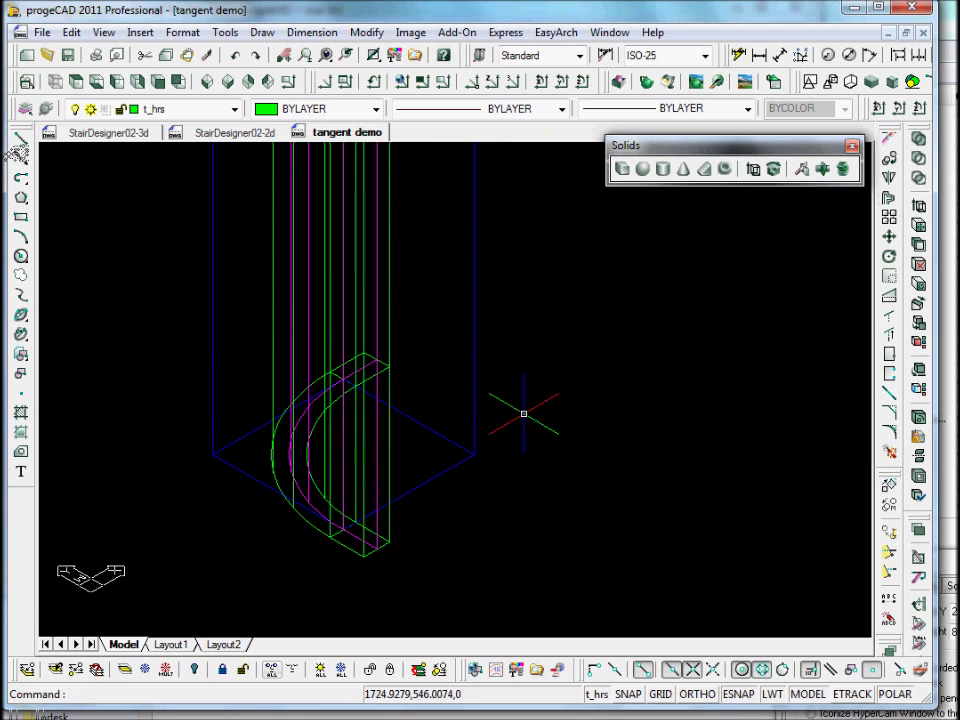
left_click(478, 88)
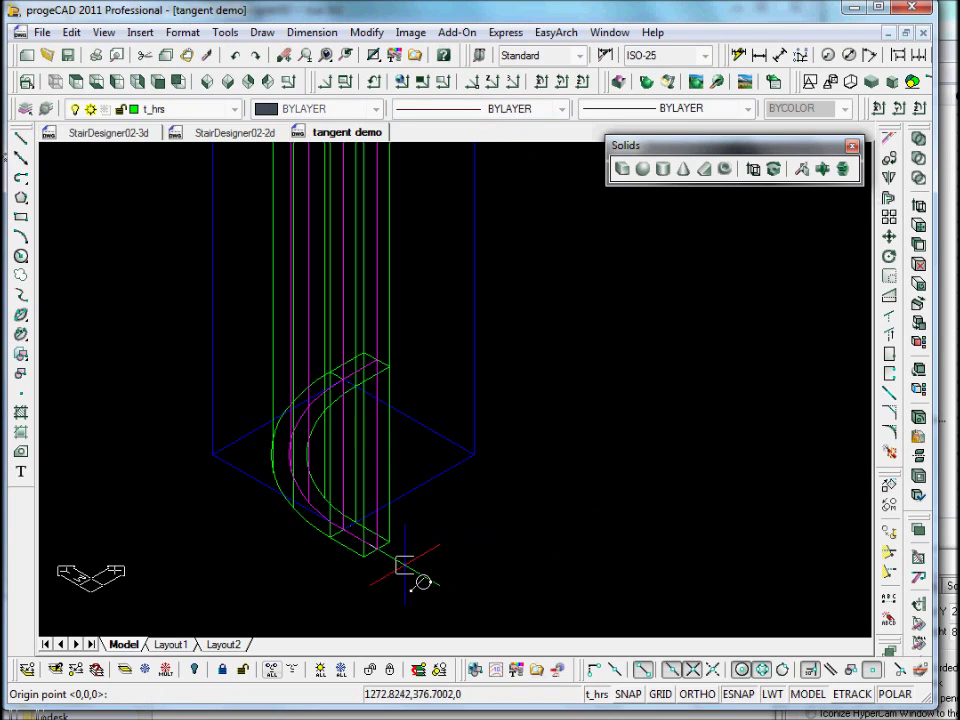
left_click(384, 550)
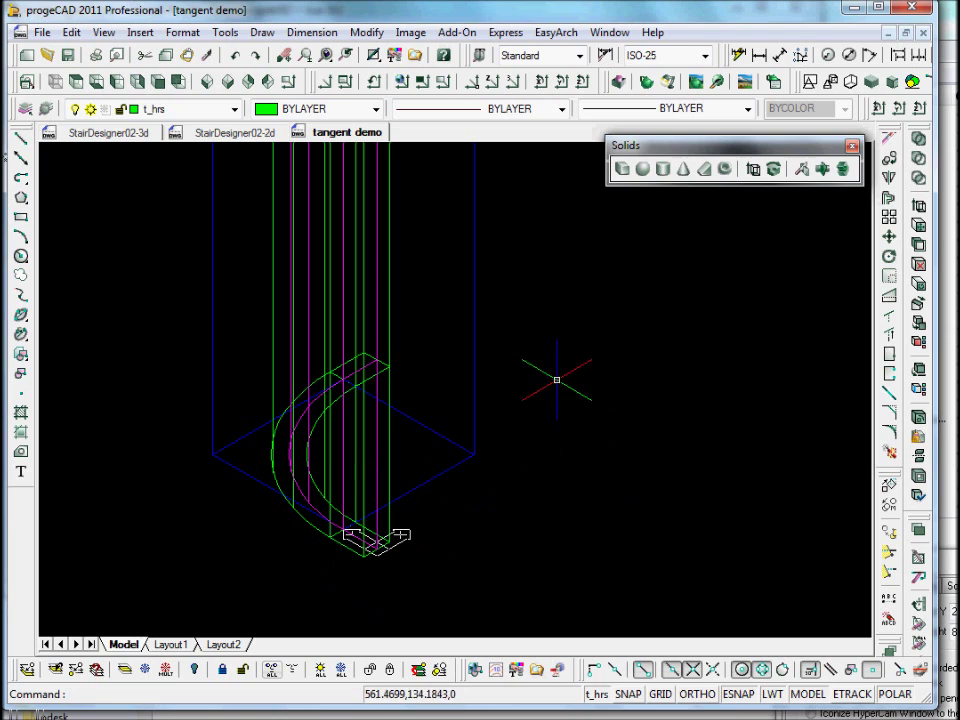
left_click(555, 81)
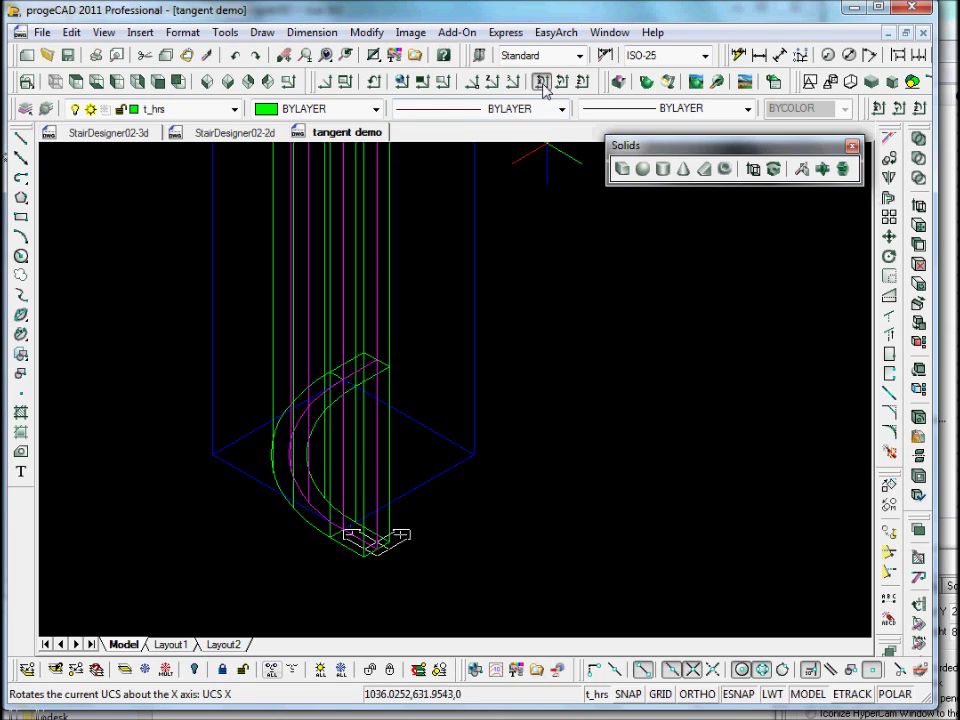
scroll(583, 465, "down", 3)
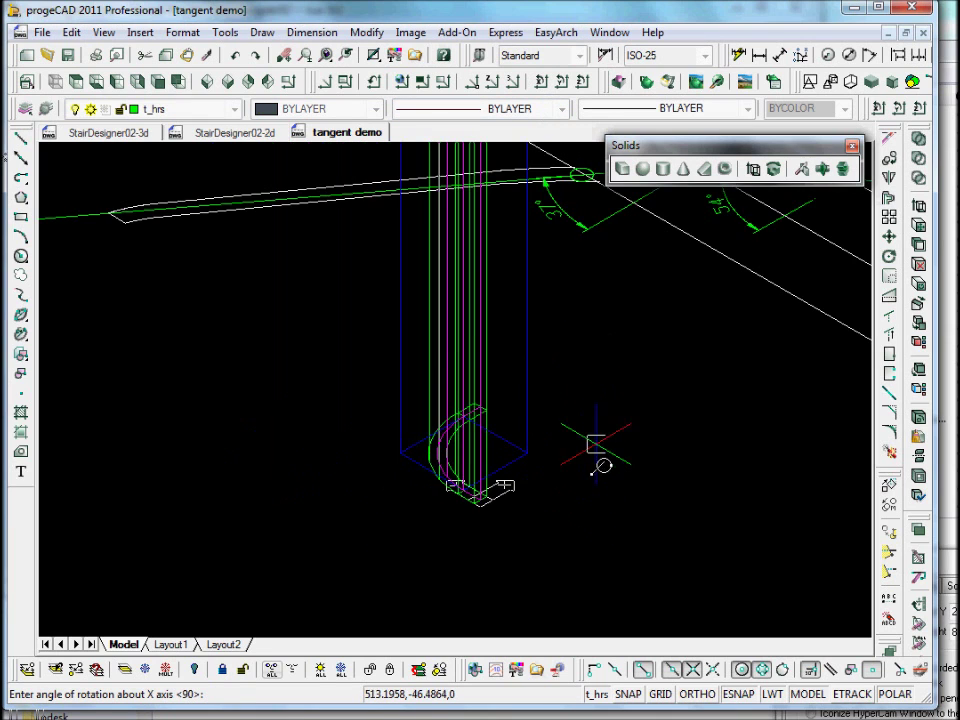
middle_click_drag(596, 482, 510, 510)
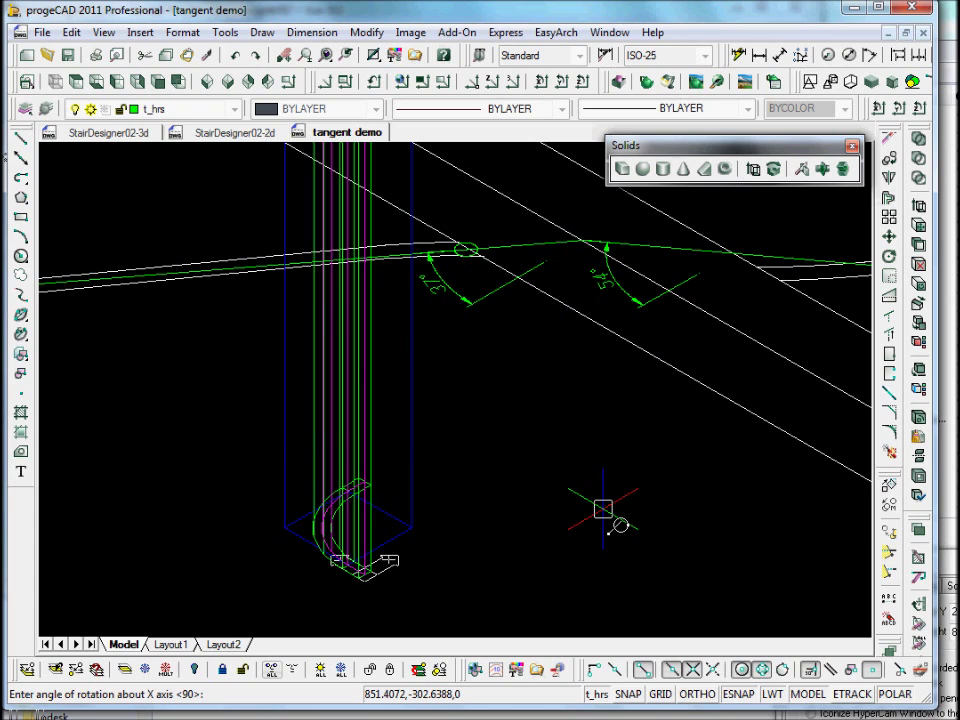
key("Return")
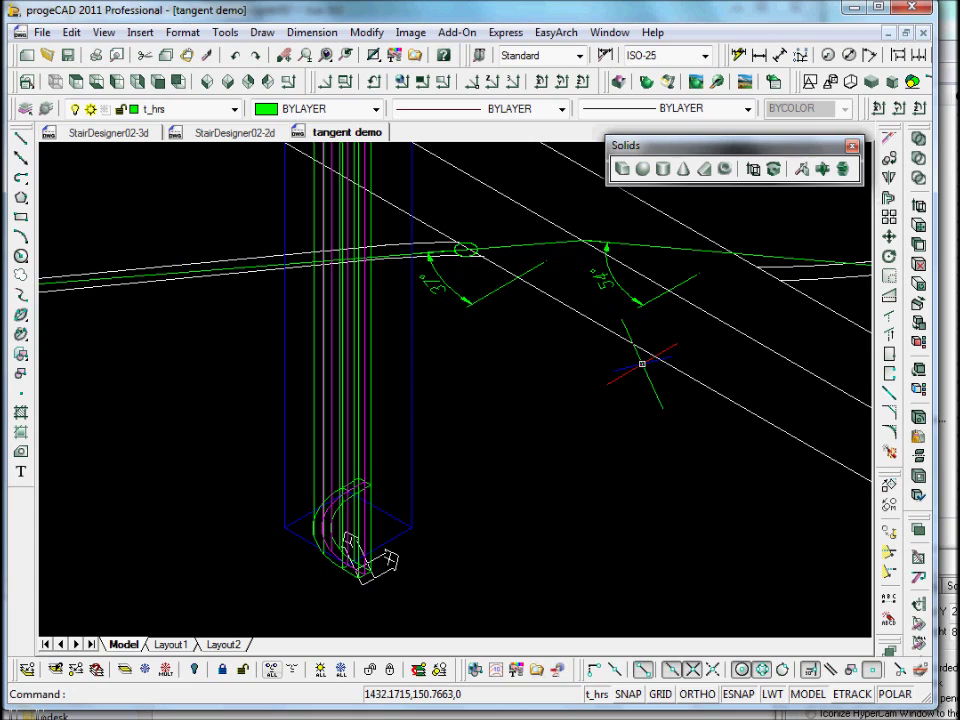
- Section the blue prism with the XY plane of the UCS tilted about X
left_click(412, 463)
key("Escape")
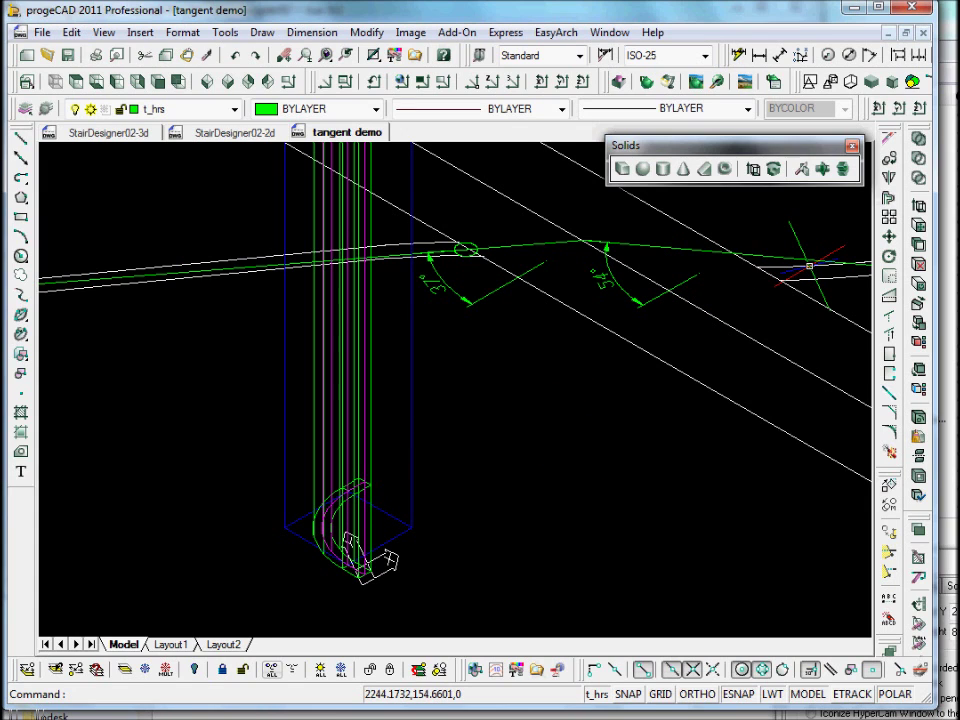
left_click(822, 168)
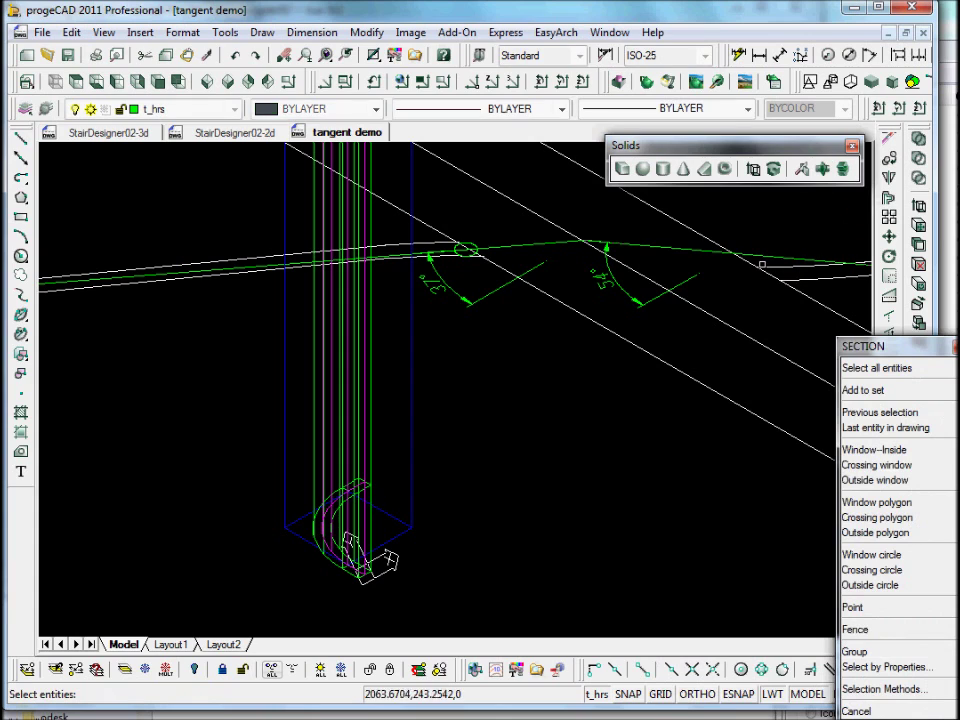
left_click(411, 440)
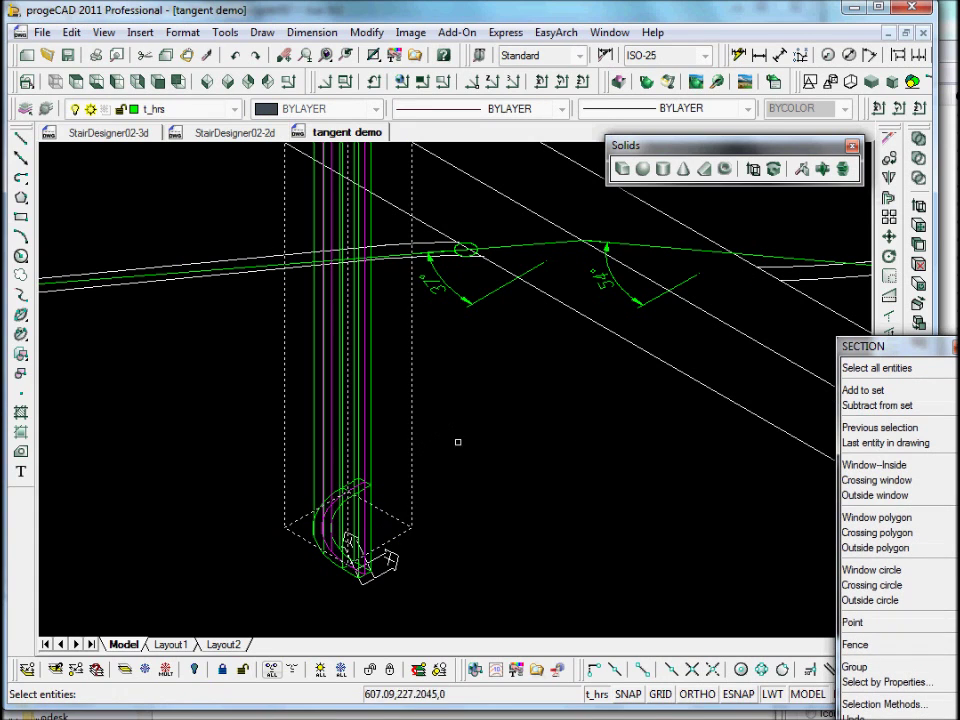
right_click(546, 446)
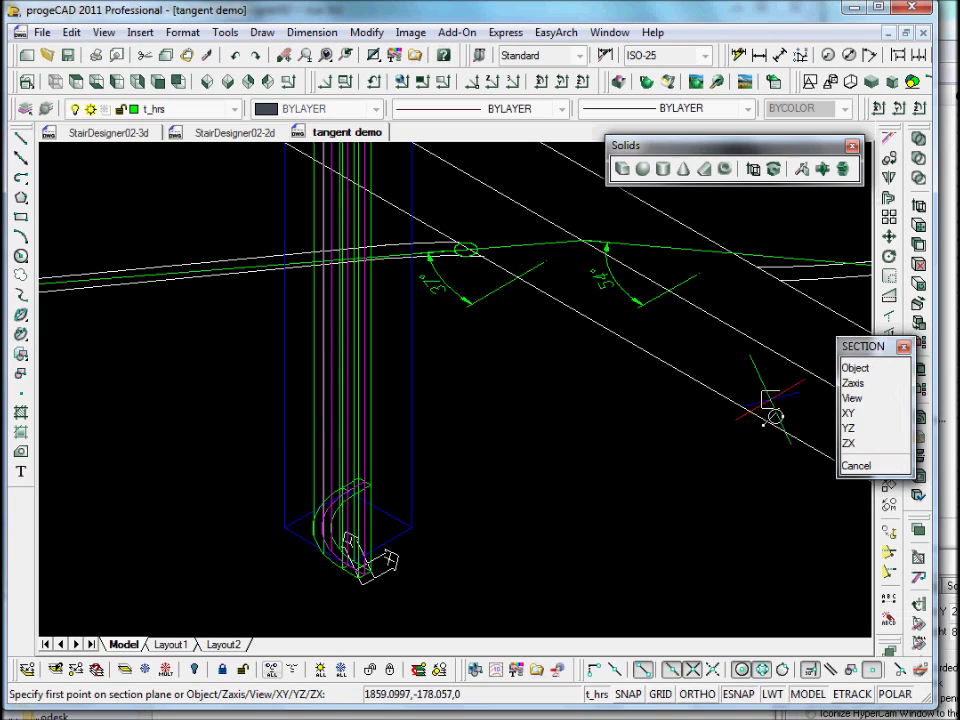
left_click(850, 409)
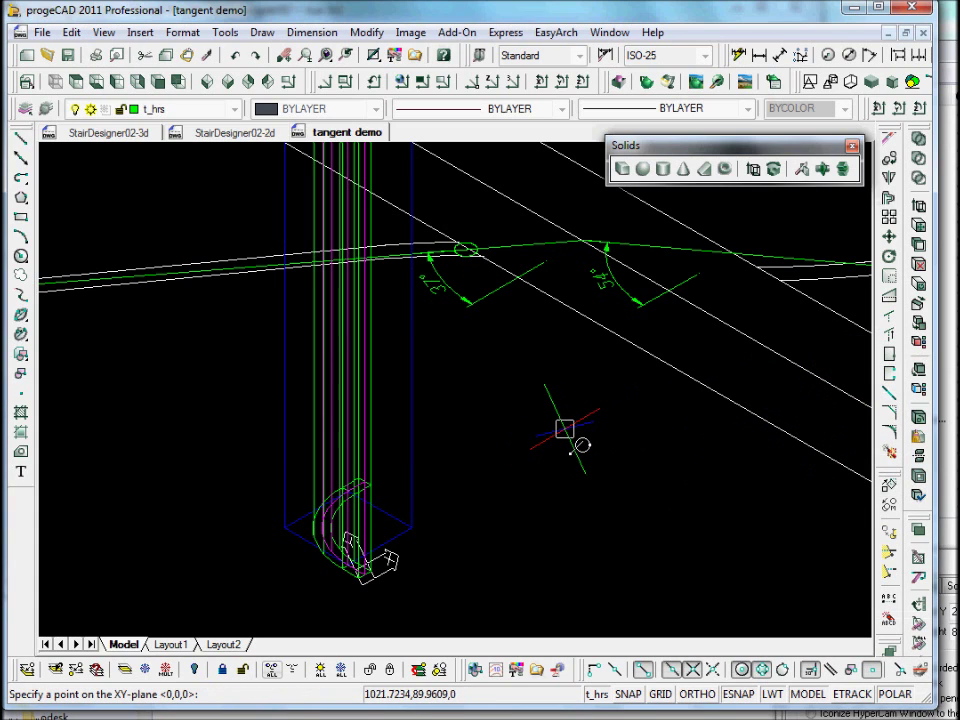
left_click(565, 430)
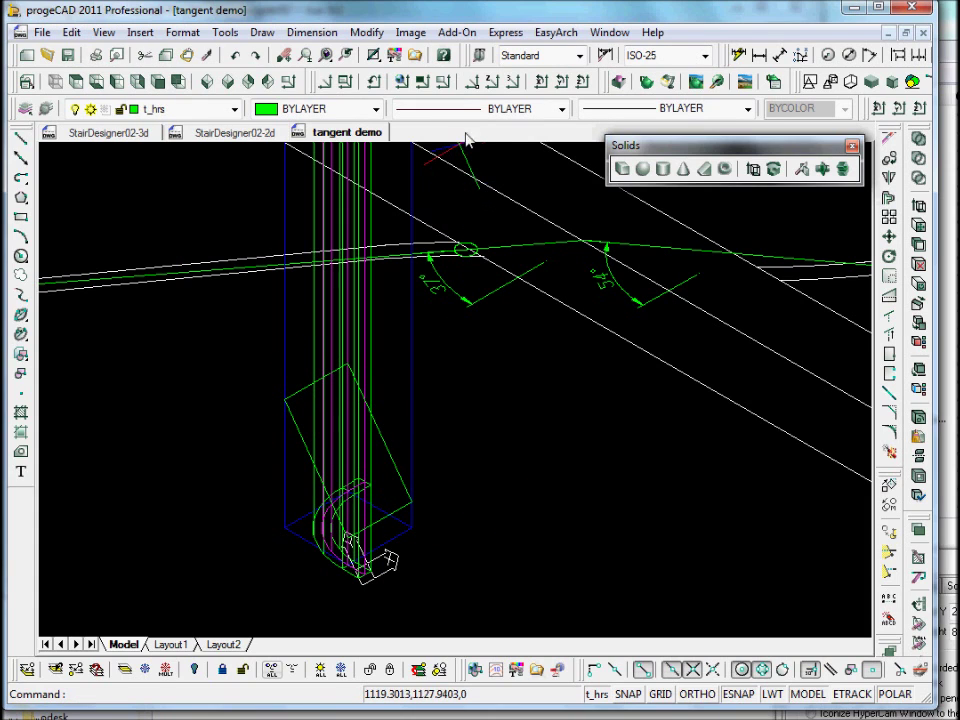
- Restore the world UCS, shift its origin to the section outline's raised left-hand corner, and rotate it -37° about Y
left_click(491, 83)
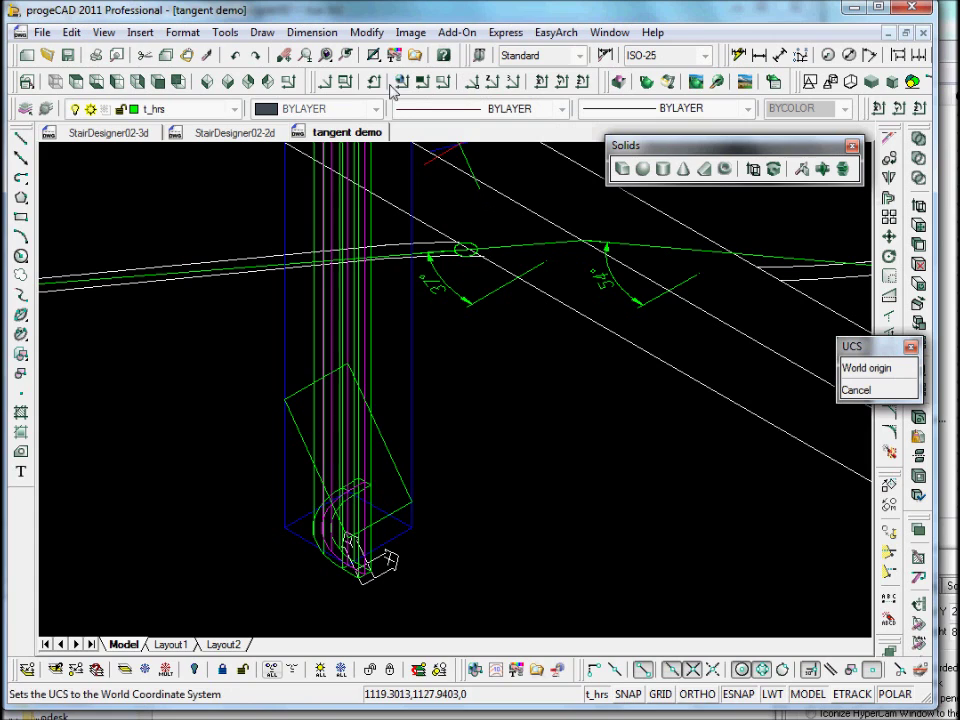
left_click(470, 82)
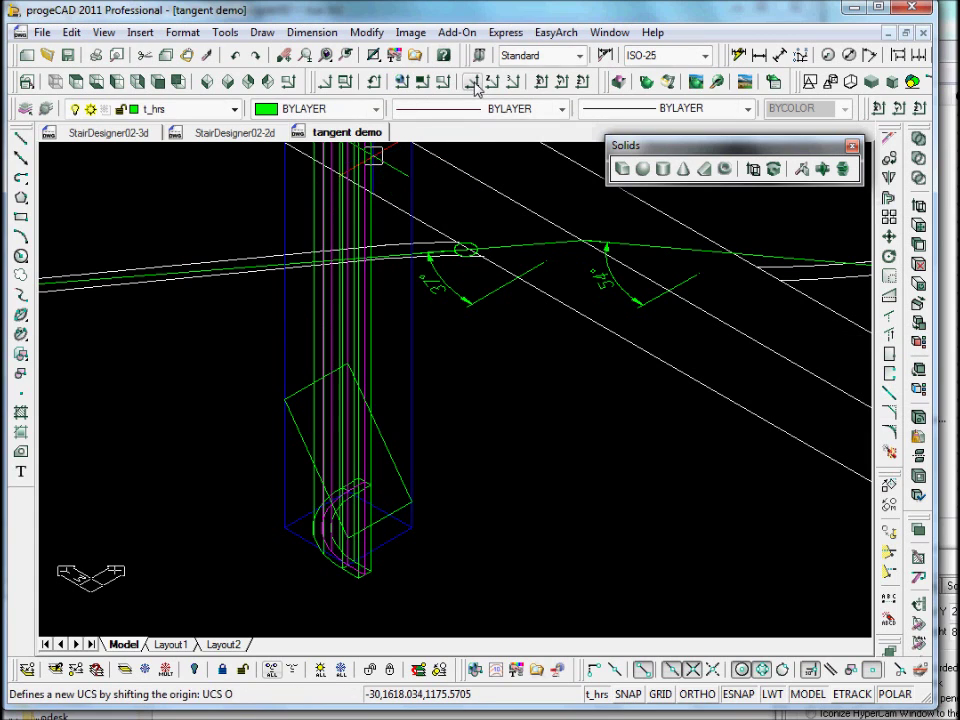
left_click(288, 398)
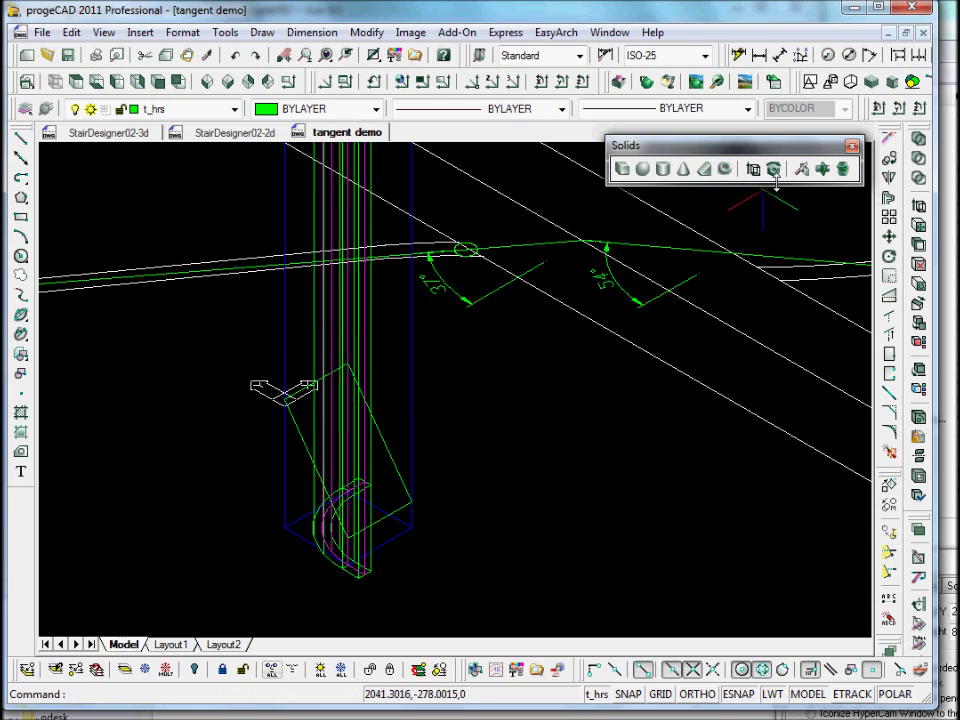
left_click(561, 82)
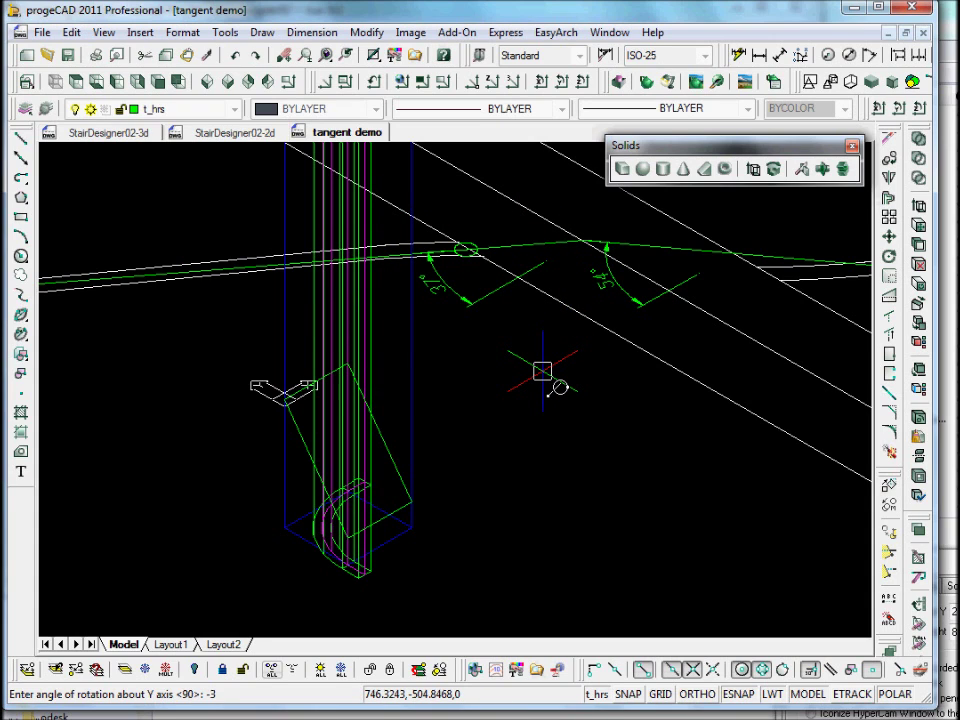
key("Return")
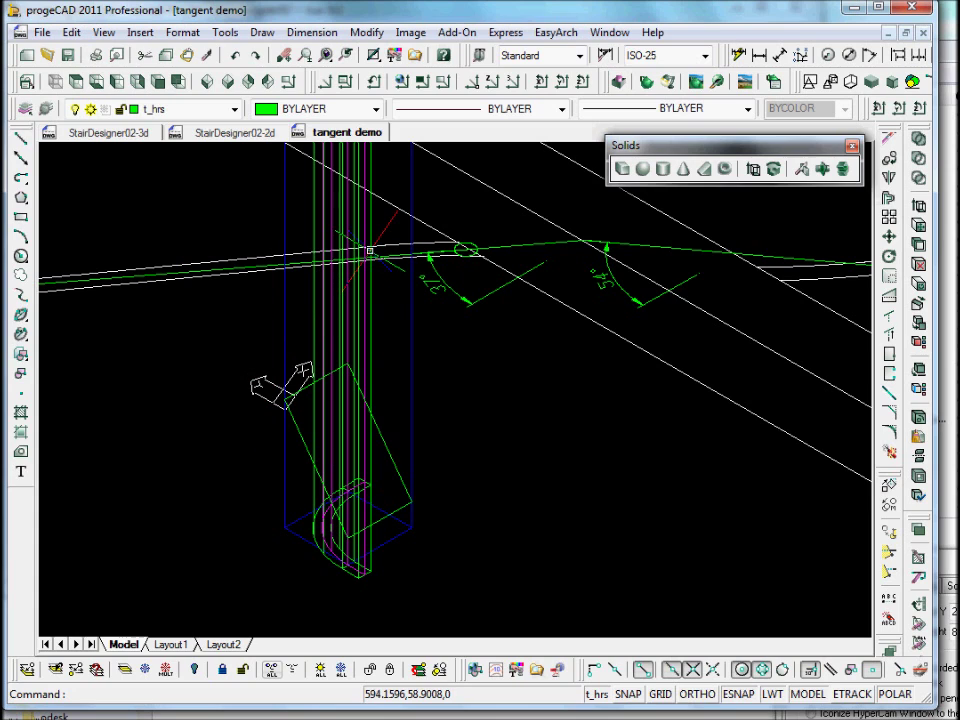
- Cut a second section of the blue prism along the XY plane of the UCS tilted about Y
left_click(822, 169)
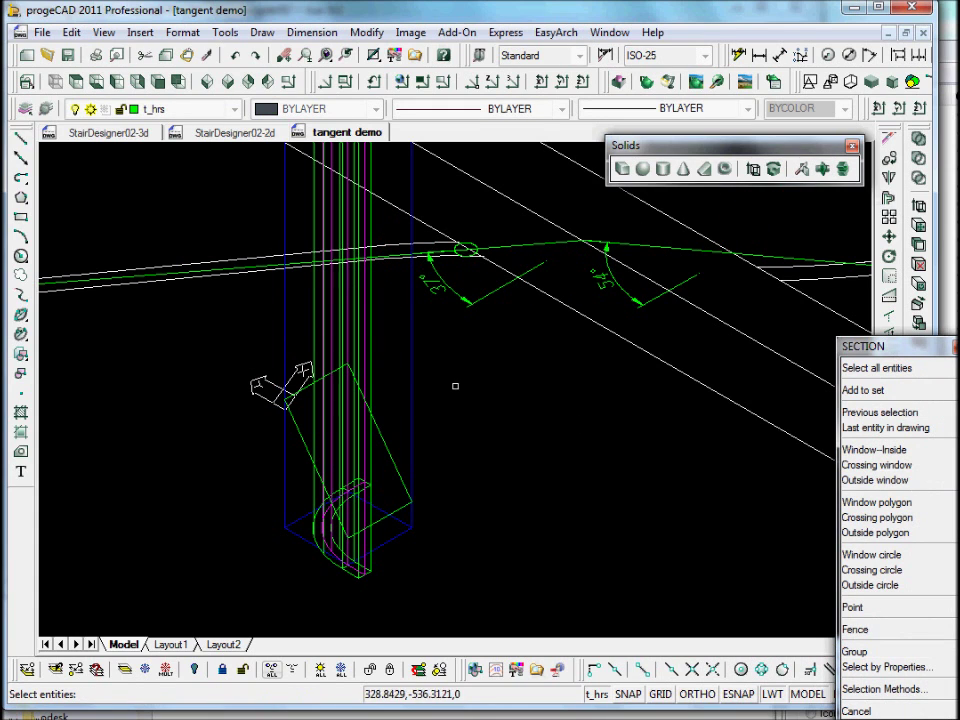
left_click(412, 395)
key("Return")
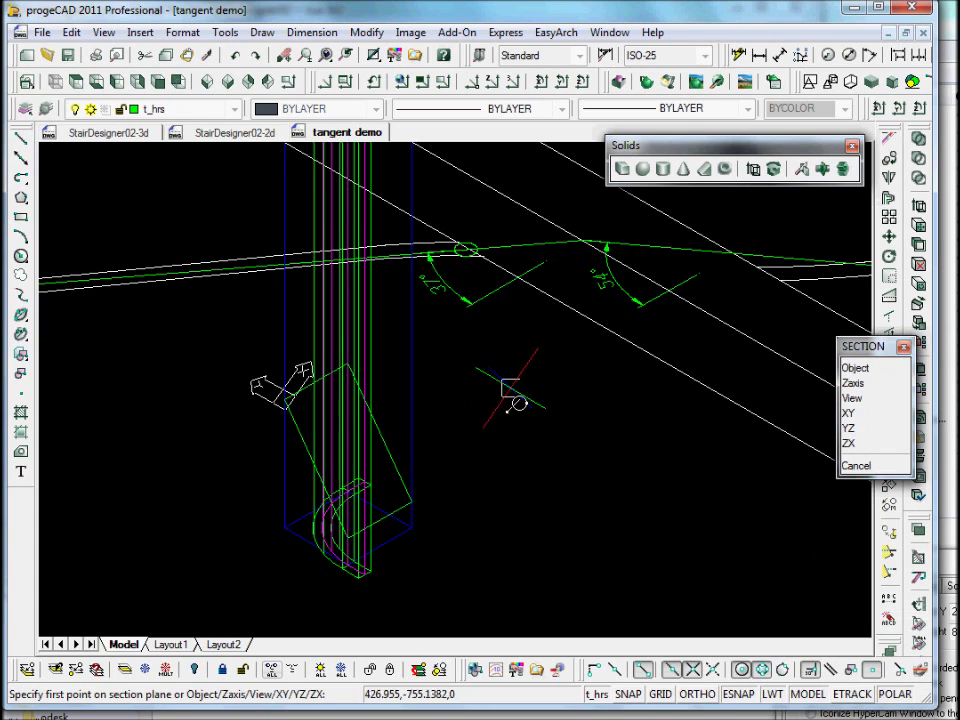
left_click(849, 414)
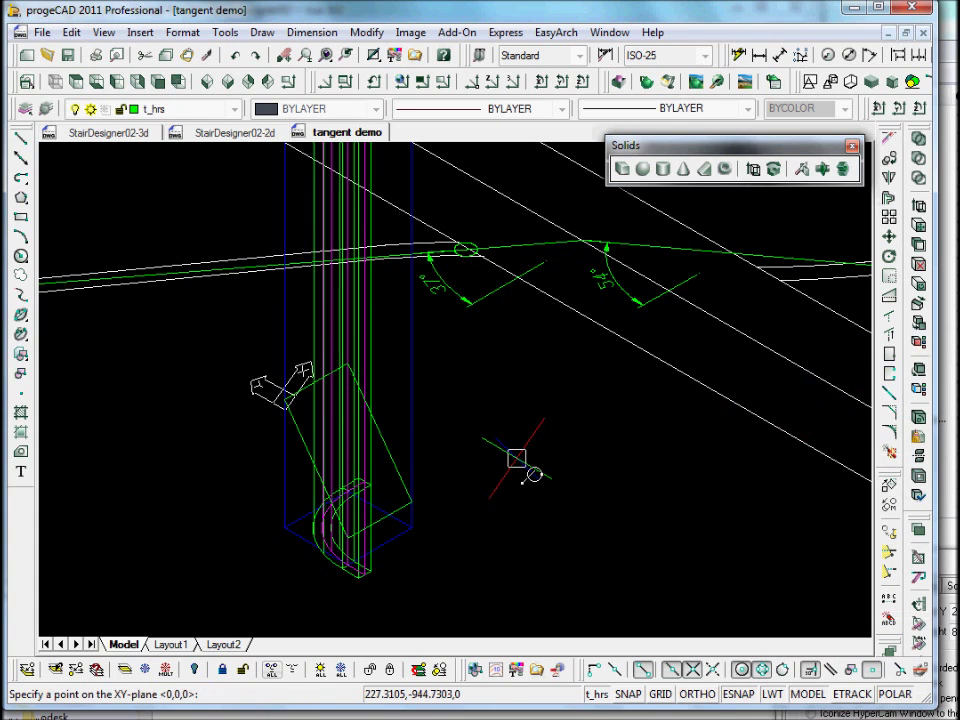
left_click(516, 458)
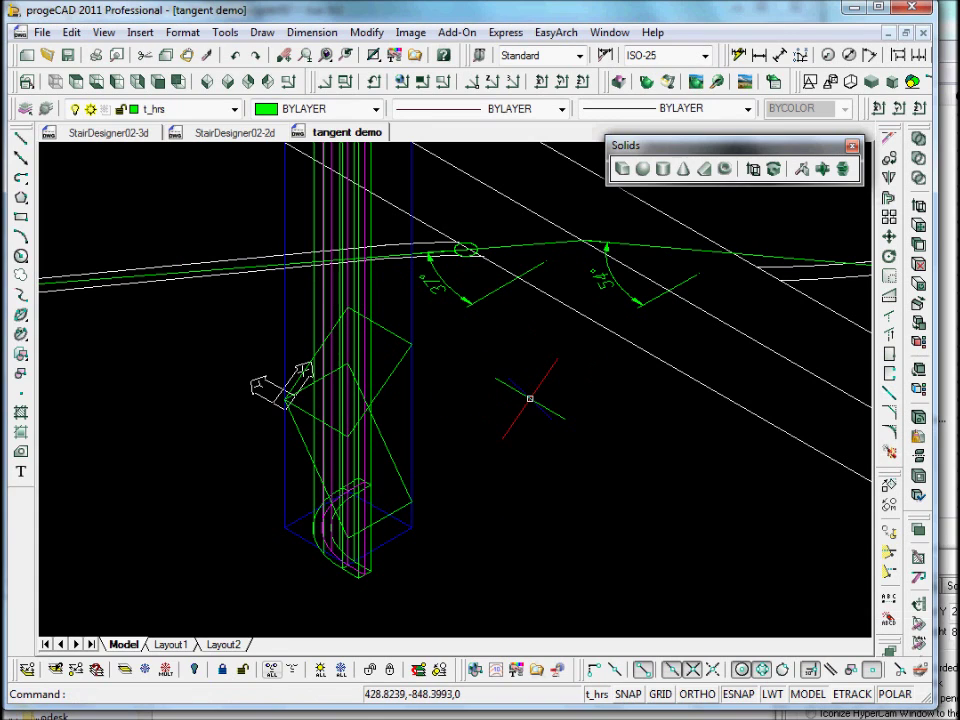
- Define a three-point UCS from the sections' shared corner, through the first section's lowest corner and the second section's highest corner
left_click(513, 83)
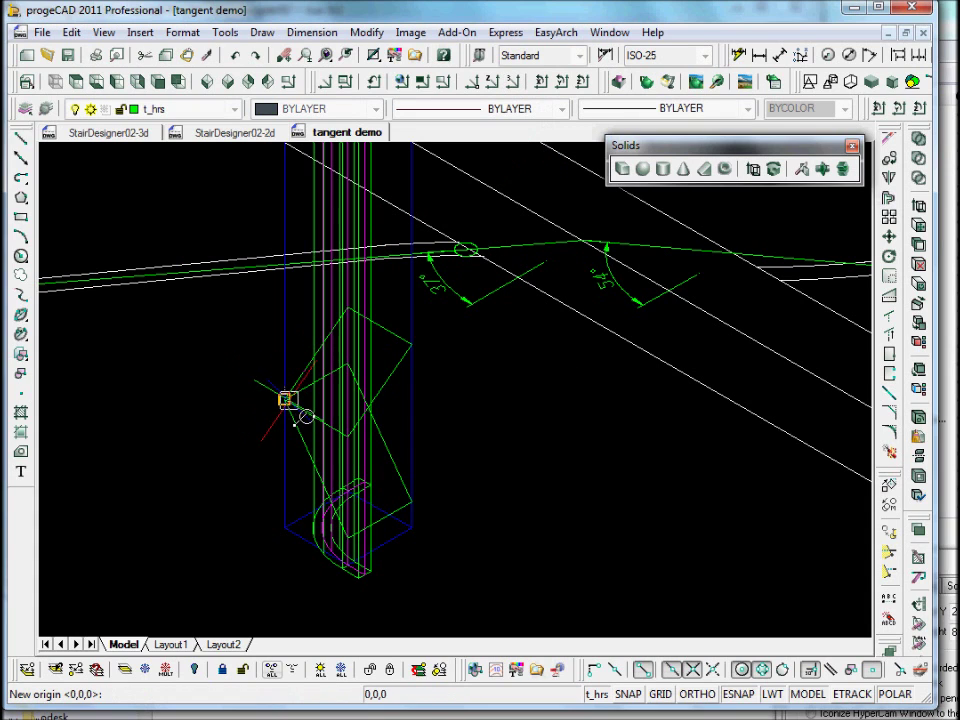
left_click(286, 399)
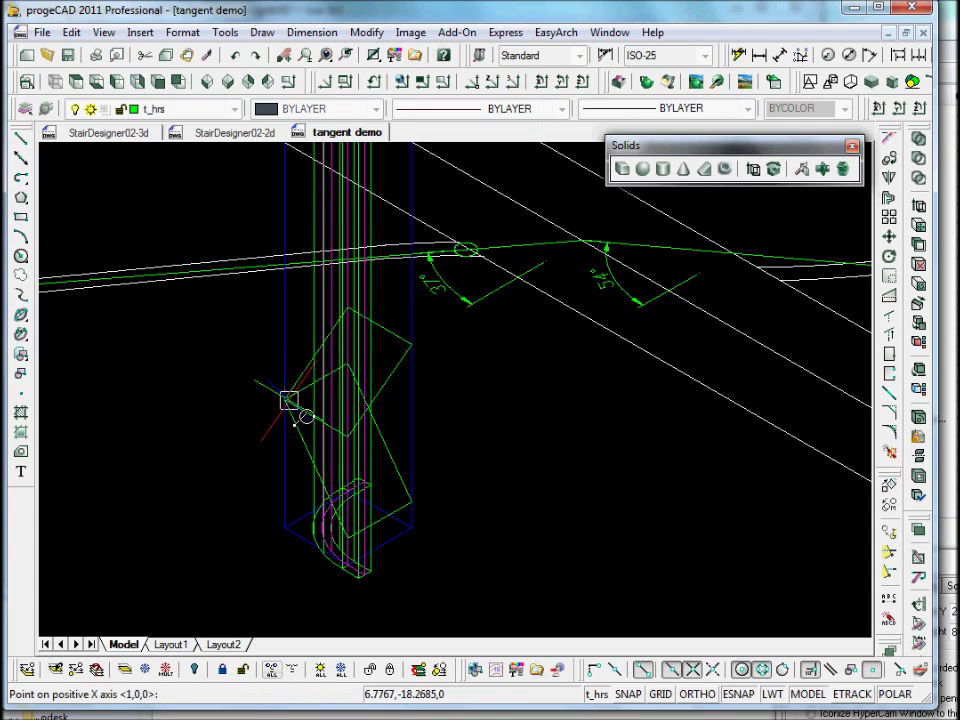
left_click(362, 555)
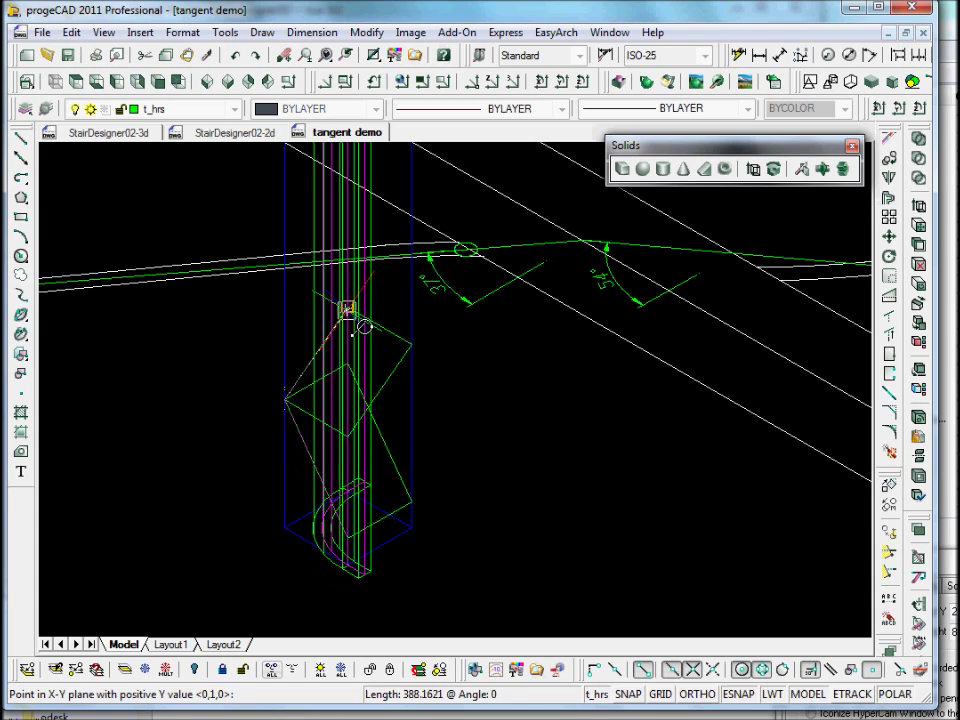
left_click(341, 312)
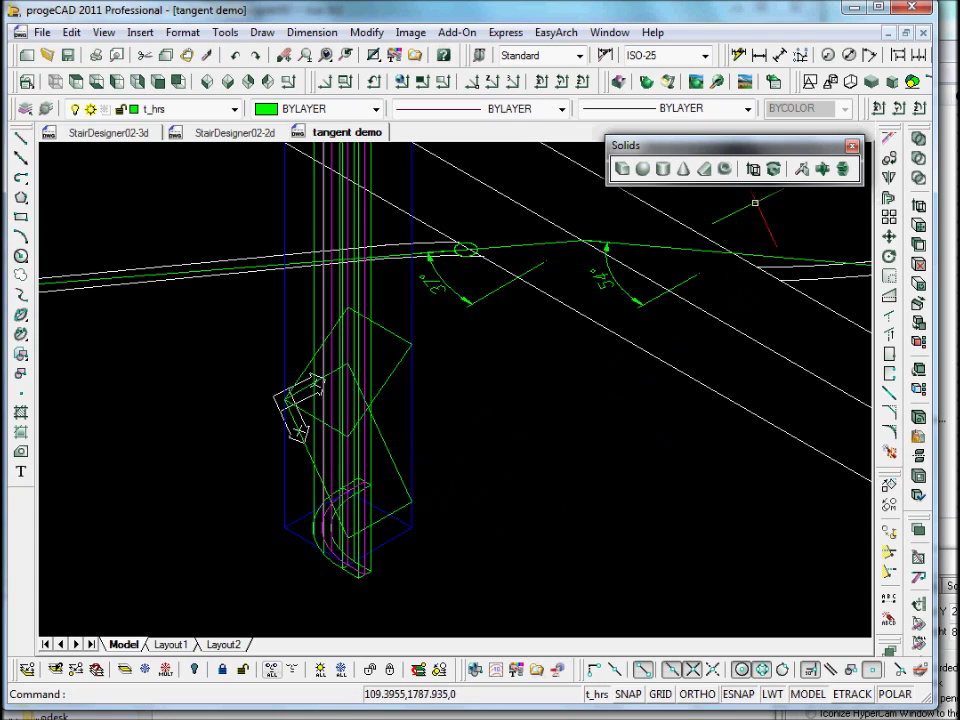
- Slice all the extruded solids along the UCS XY plane, keeping only the side with the prism's base
left_click(803, 170)
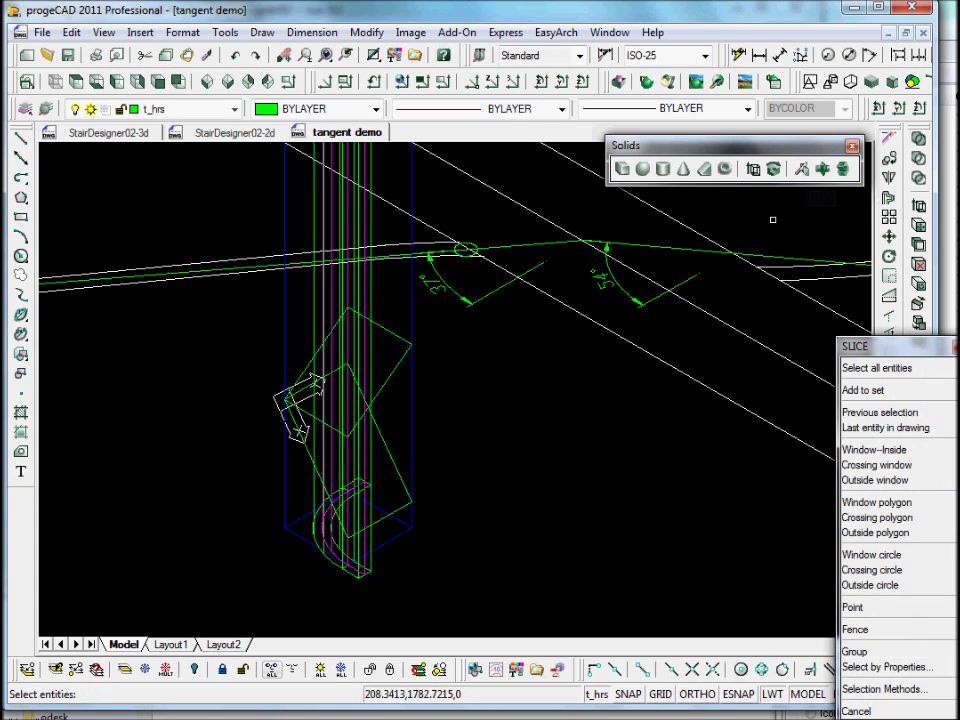
left_click(876, 368)
key("Return")
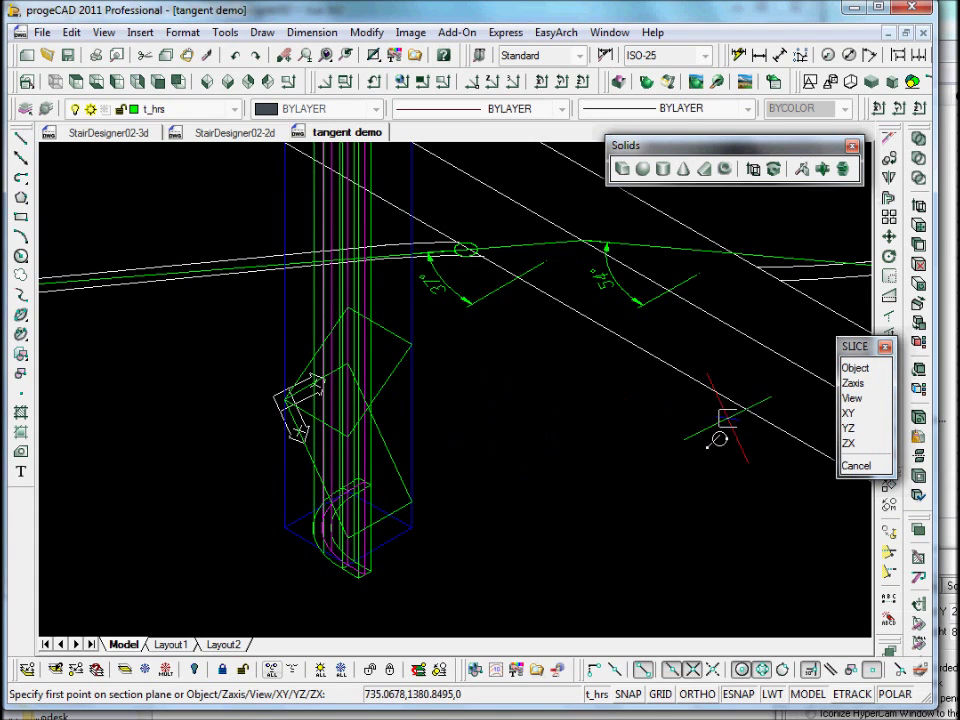
left_click(852, 416)
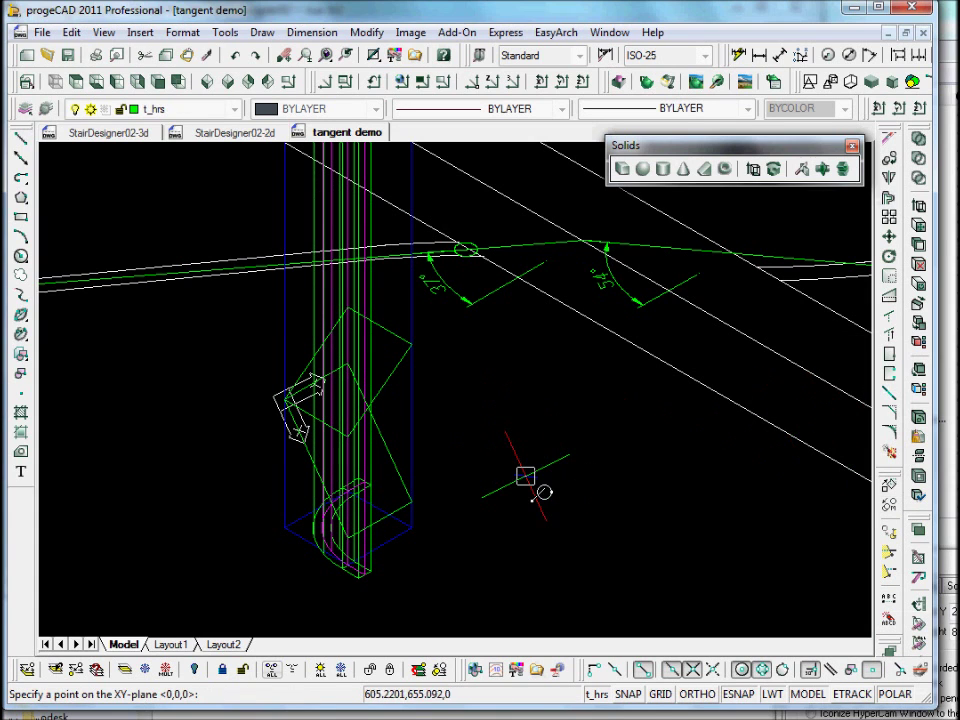
left_click(541, 495)
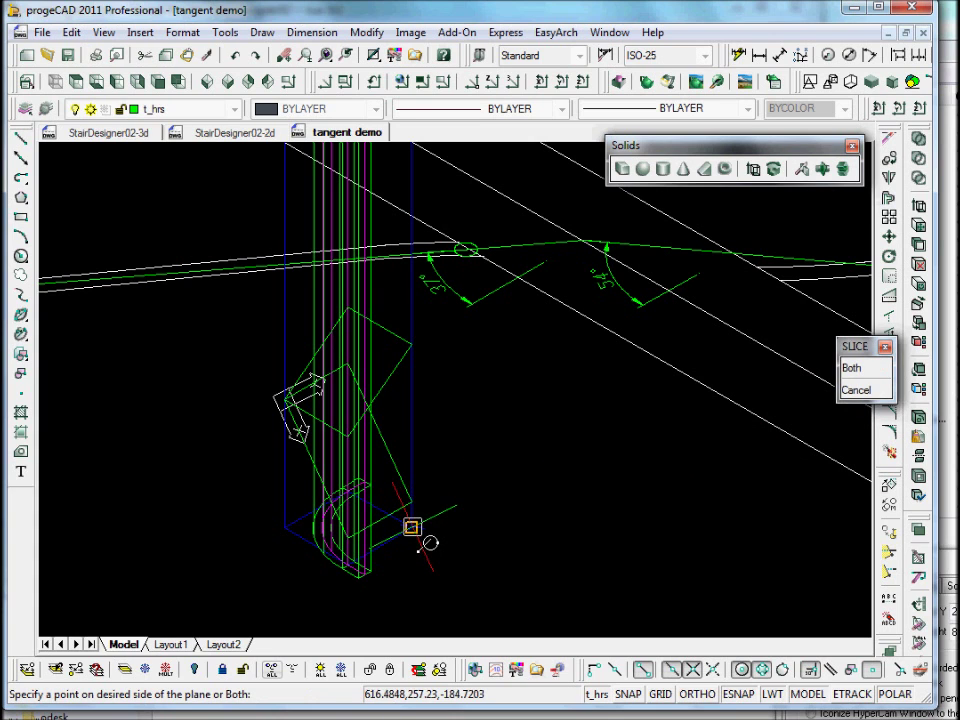
left_click(412, 527)
scroll(486, 477, "up", 3)
mouse_move(485, 479)
middle_mouse_down()
mouse_move(579, 396)
mouse_move(585, 452)
middle_mouse_up()
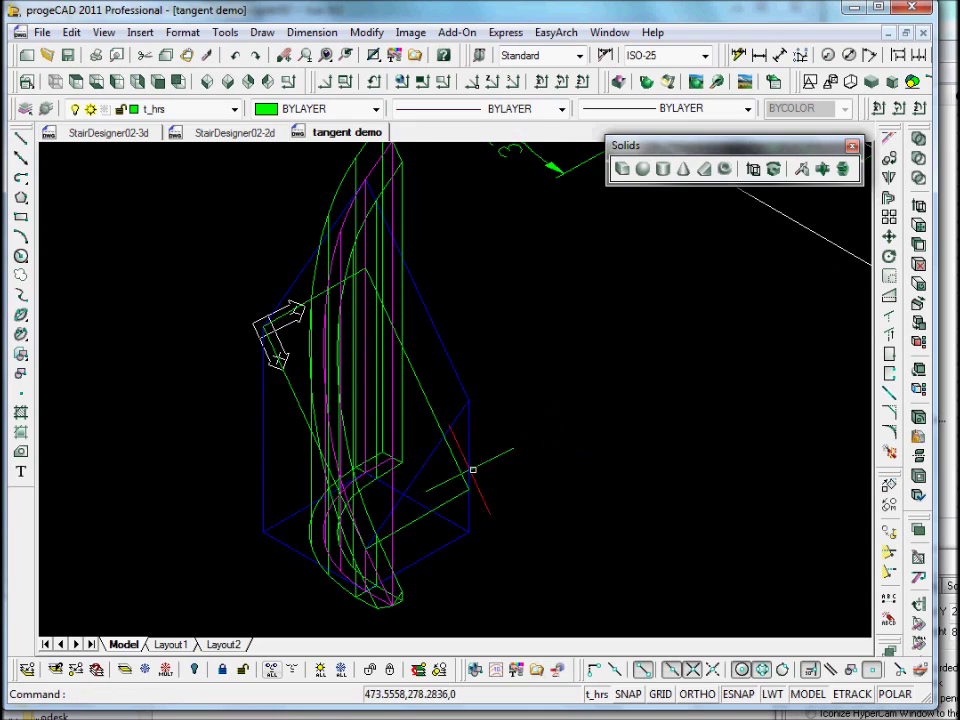
- Delete the leftover green section outline of the first tangent slope from the sliced prism
left_click(460, 467)
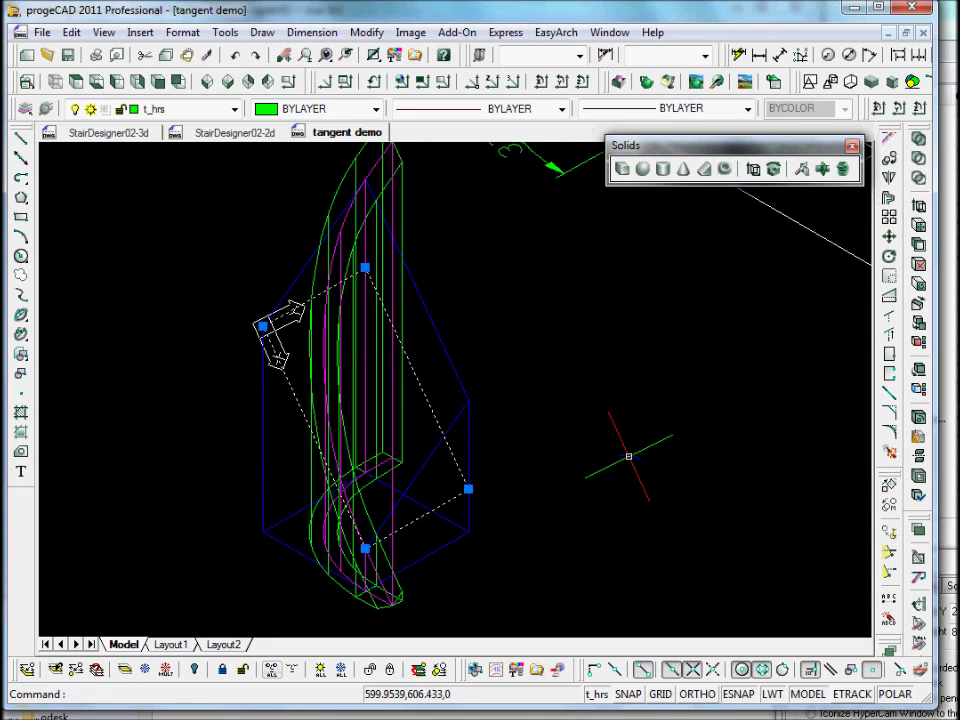
key("Delete")
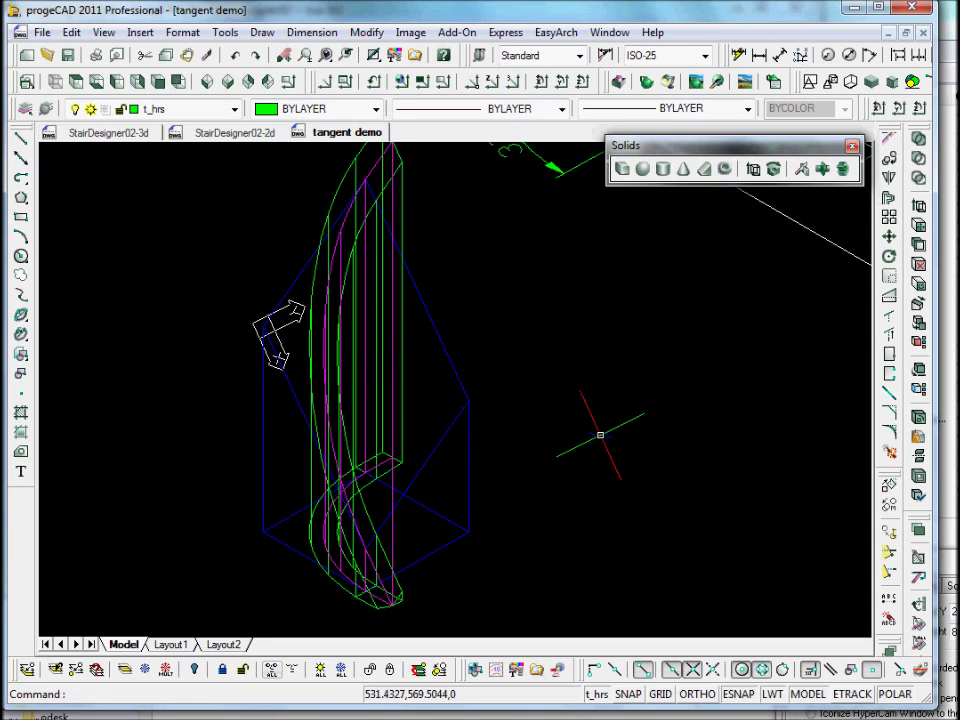
scroll(600, 435, "down", 2)
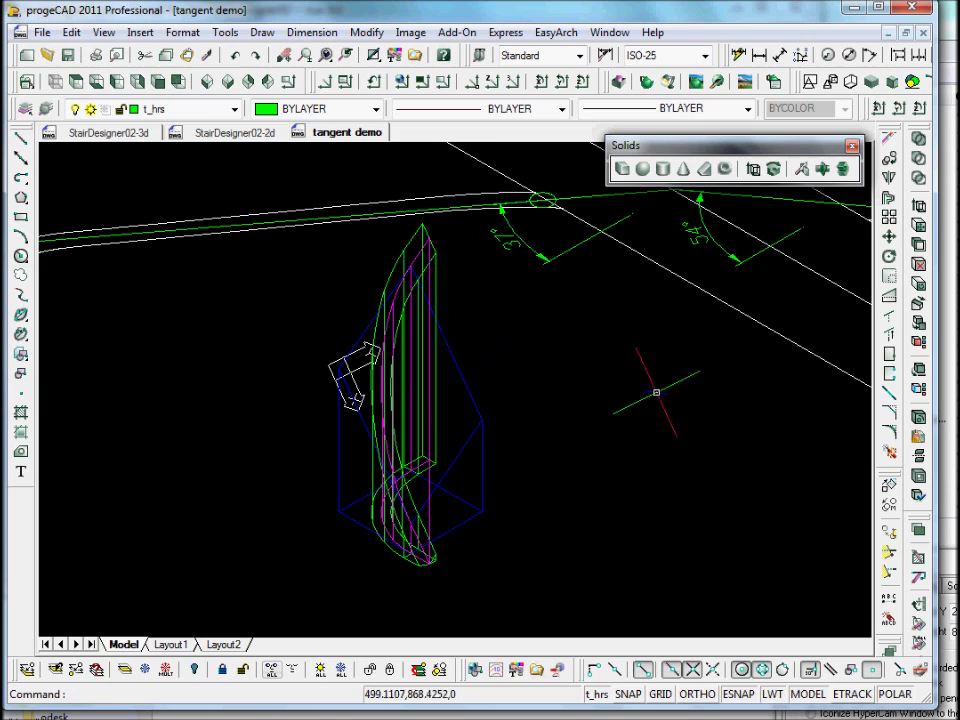
- Isolate the blue prism's layer to examine the sliced prism, and turn all layers back on
left_click(145, 668)
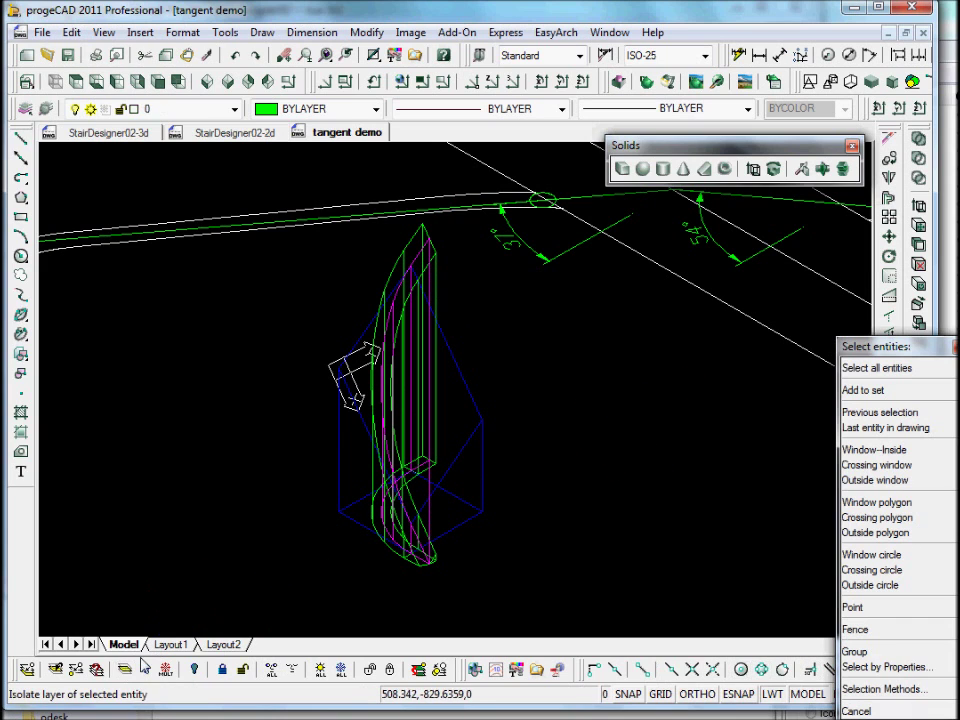
left_click(481, 475)
key("Return")
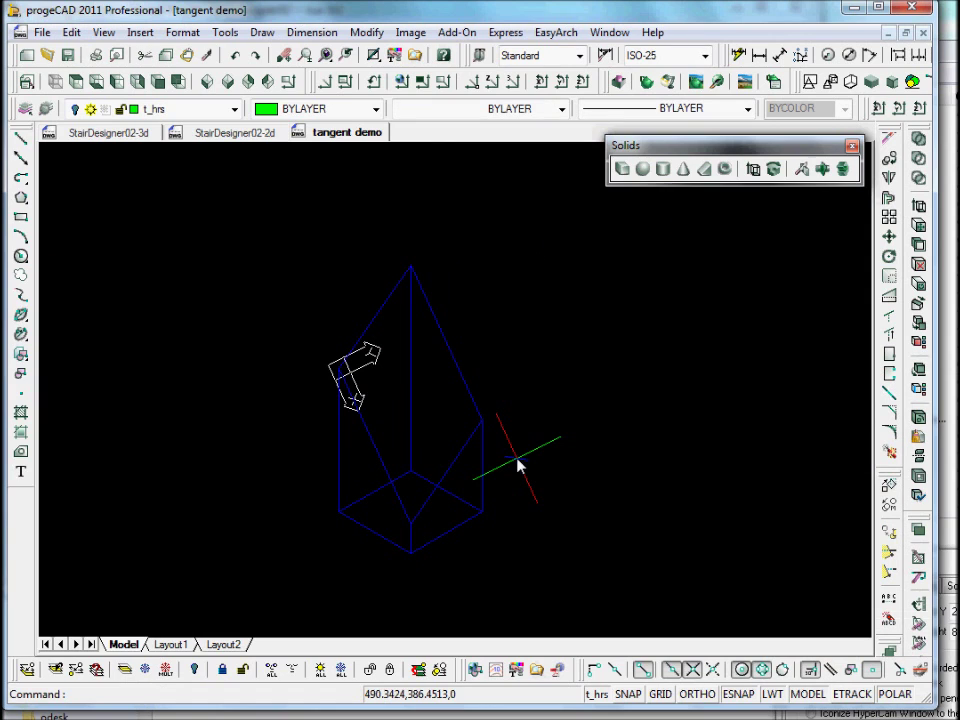
left_click(271, 669)
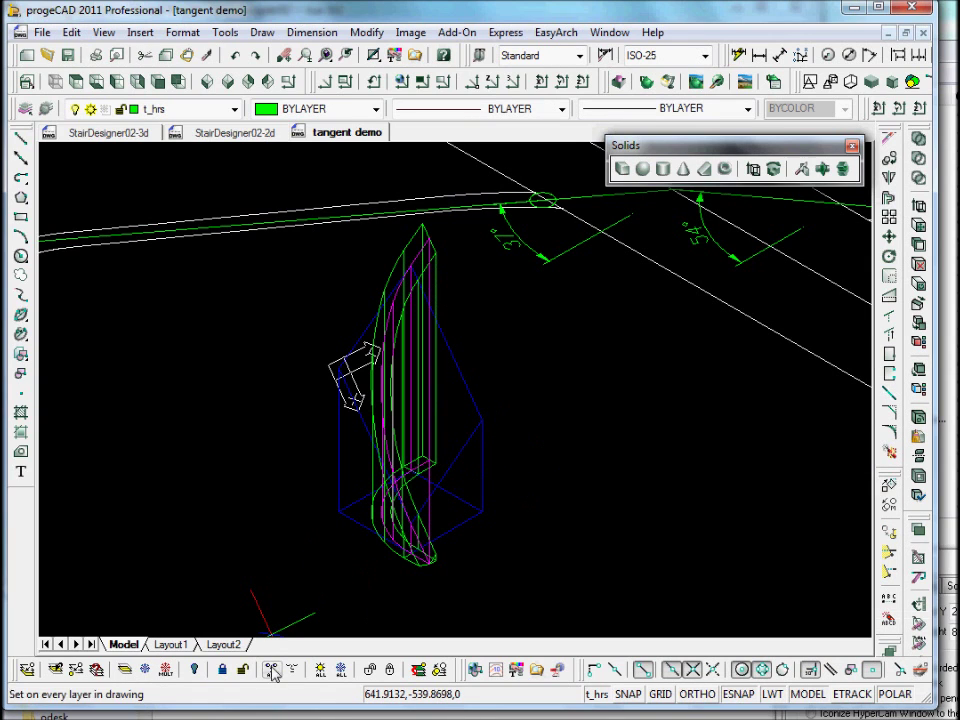
- Isolate the green handrail layer to examine the sliced handrail solid, and turn all layers back on
left_click(124, 669)
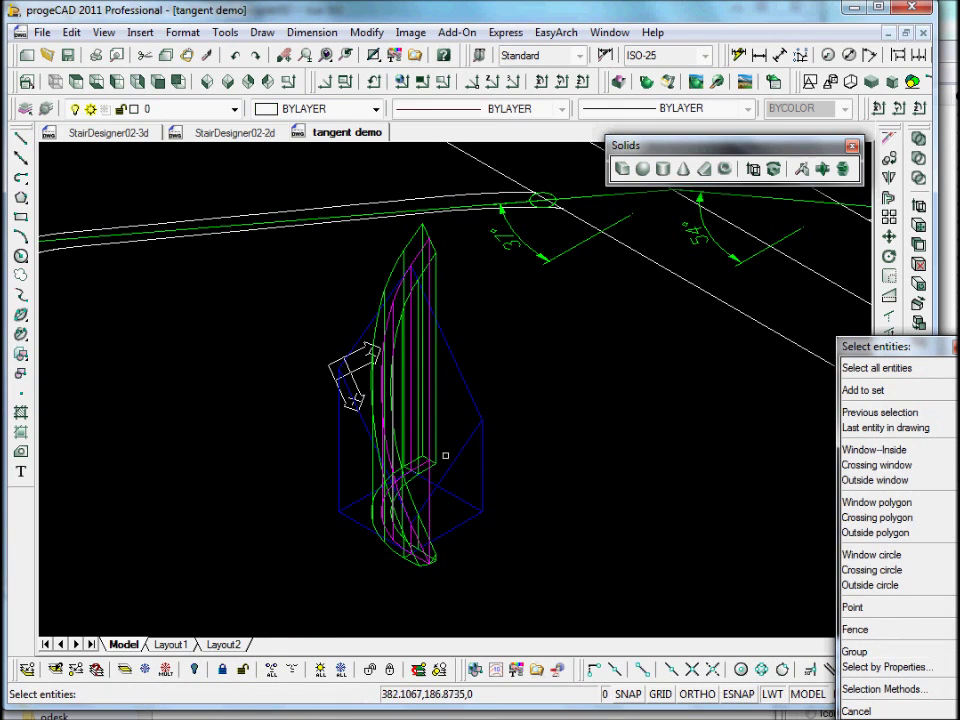
left_click(432, 440)
key("Return")
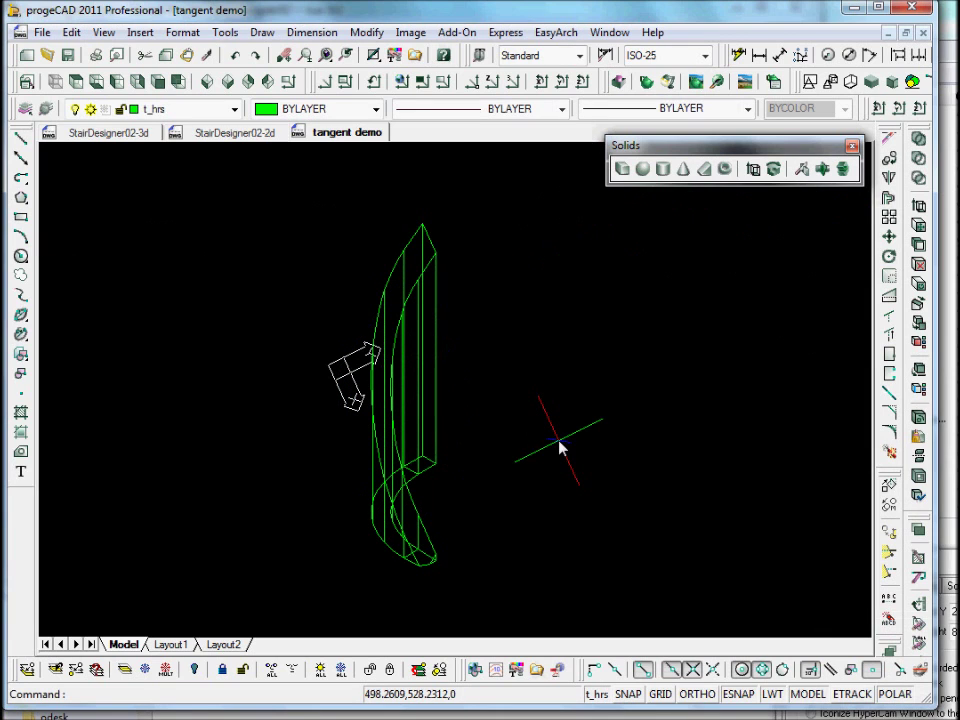
left_click(271, 669)
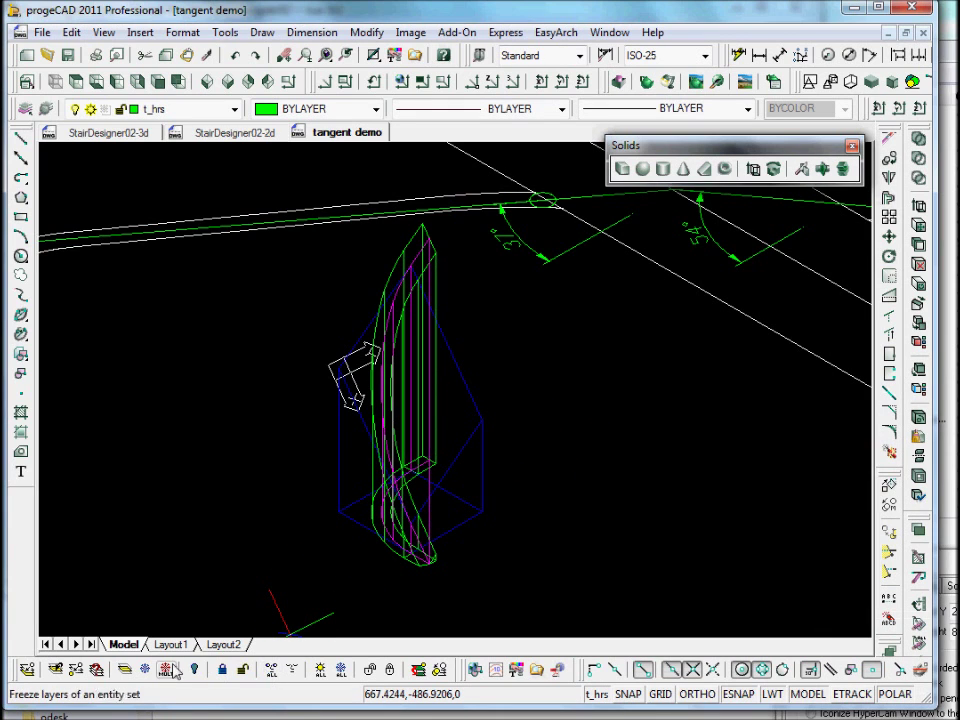
- Isolate the magenta centreline solid's layer and explode the sliced centreline solid into its faces
left_click(124, 669)
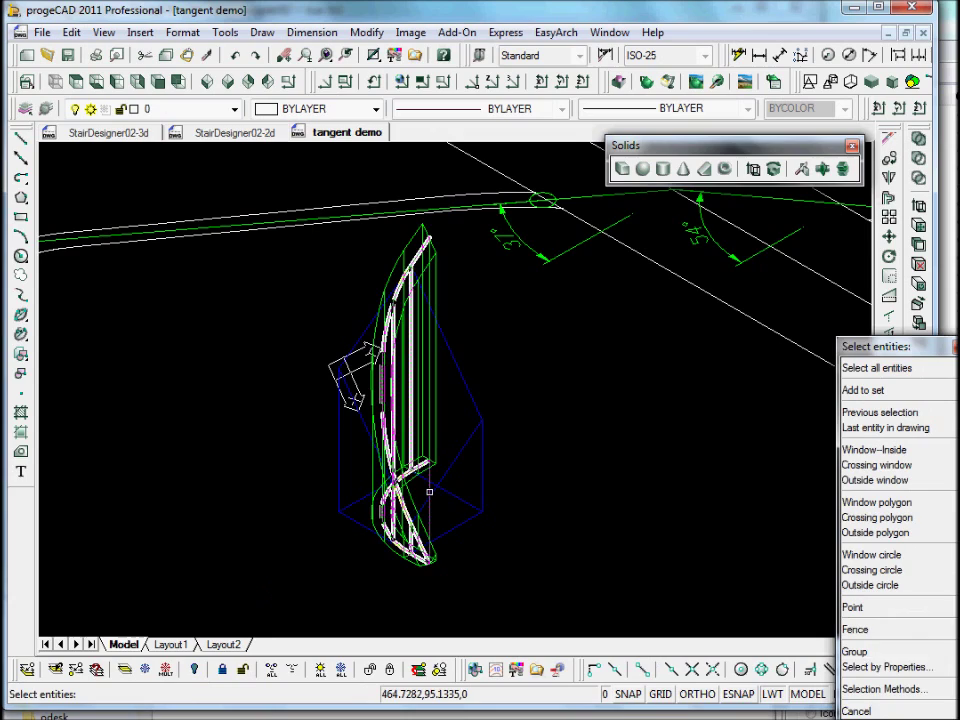
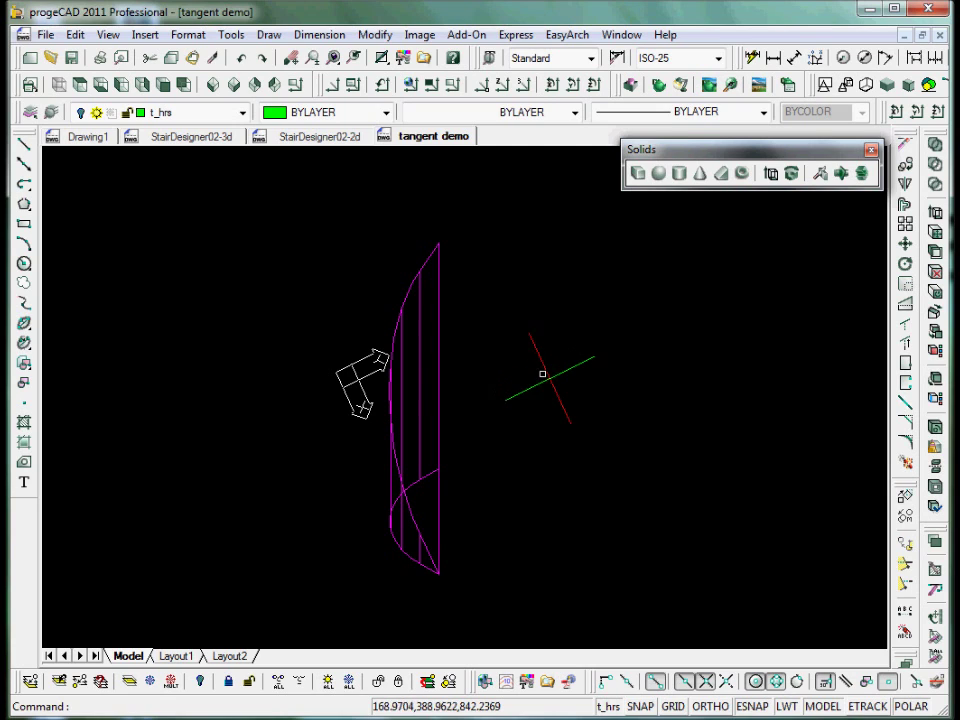
left_click(907, 466)
left_click(438, 370)
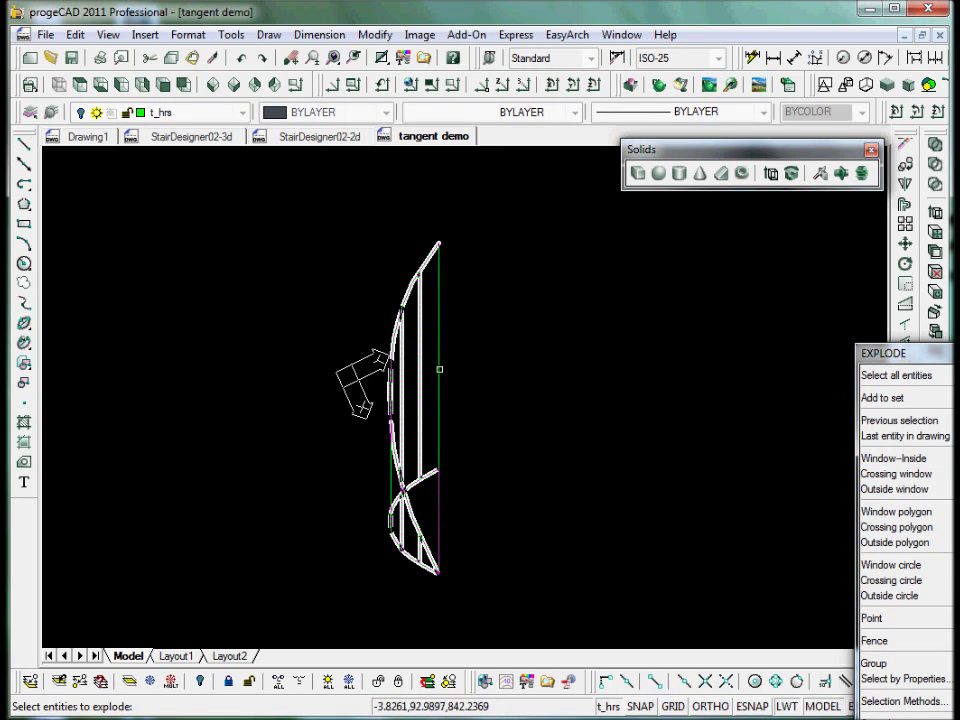
left_click(438, 370)
key("Return")
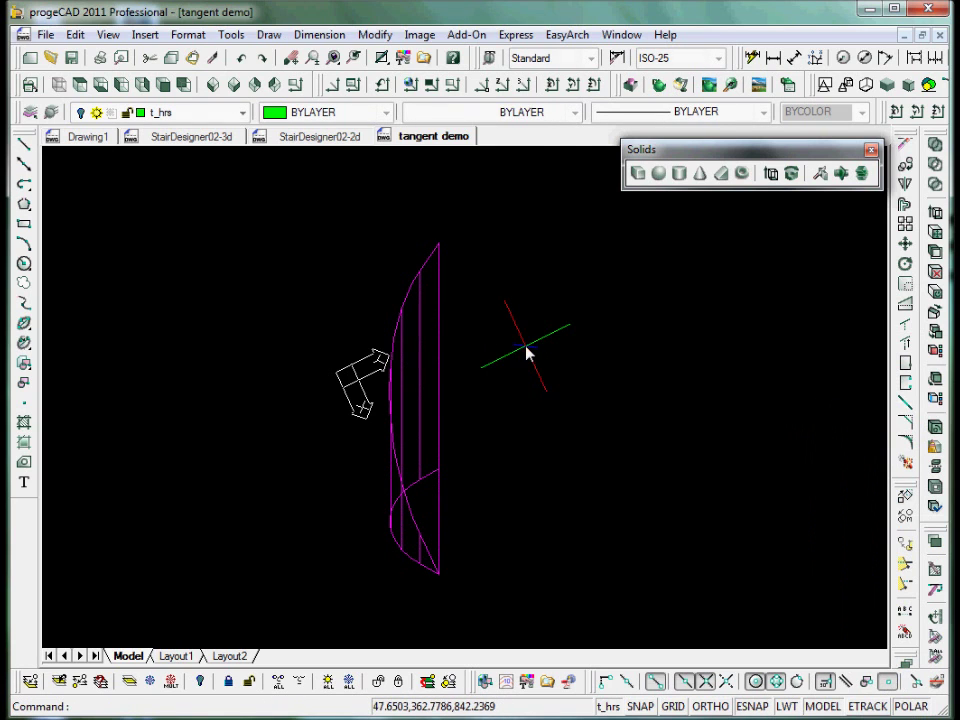
- Delete the vertical side faces of the exploded centreline solid, keeping only the oblique and base faces
left_click(419, 389)
key("Escape")
left_click(420, 389)
key("Escape")
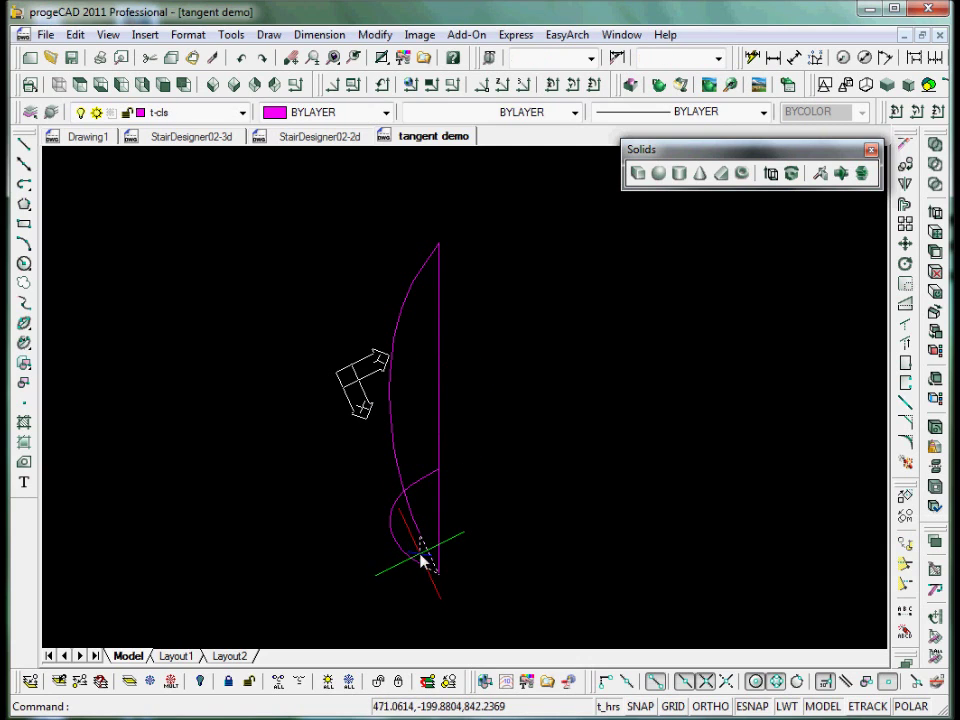
left_click(390, 381)
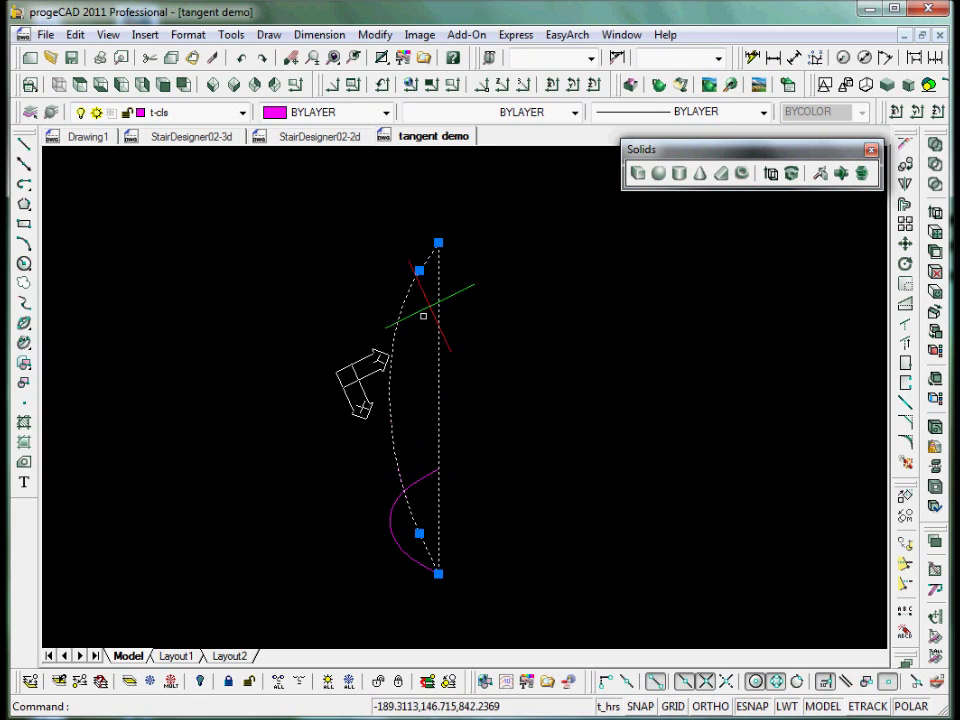
key("Escape")
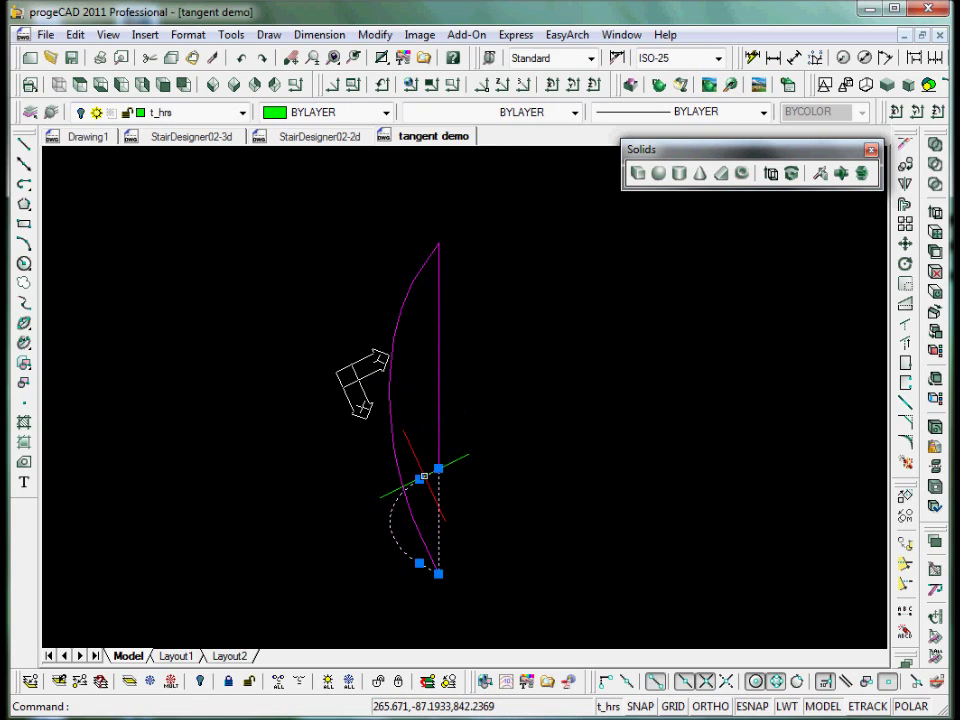
key("Escape")
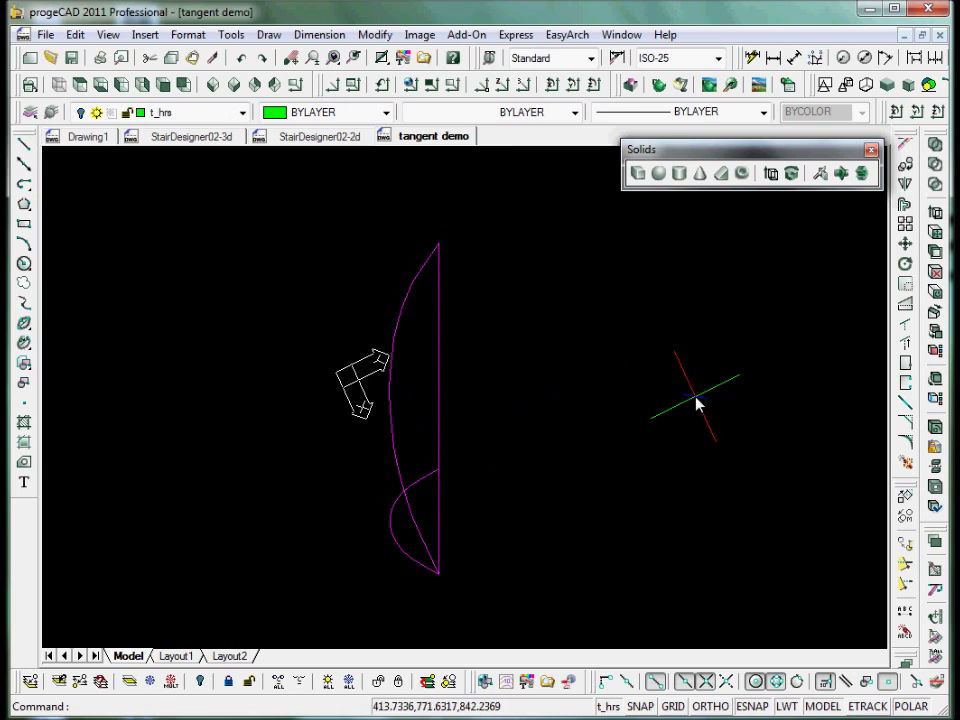
- Explode the remaining centreline faces into curves and delete the straight closing edge of each
left_click(905, 466)
left_click(437, 418)
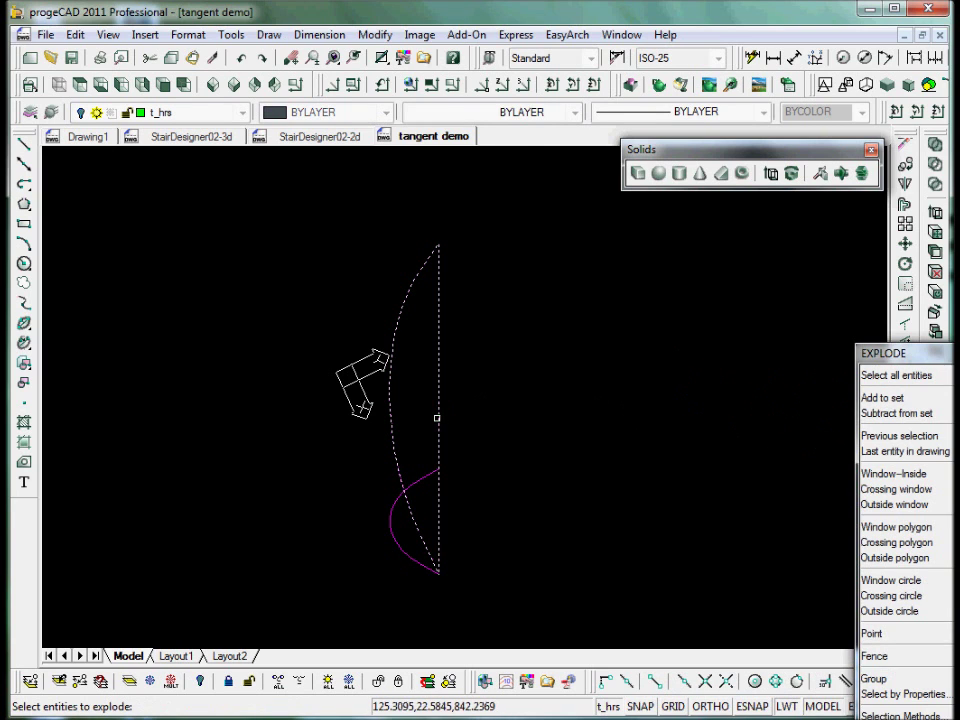
key("Return")
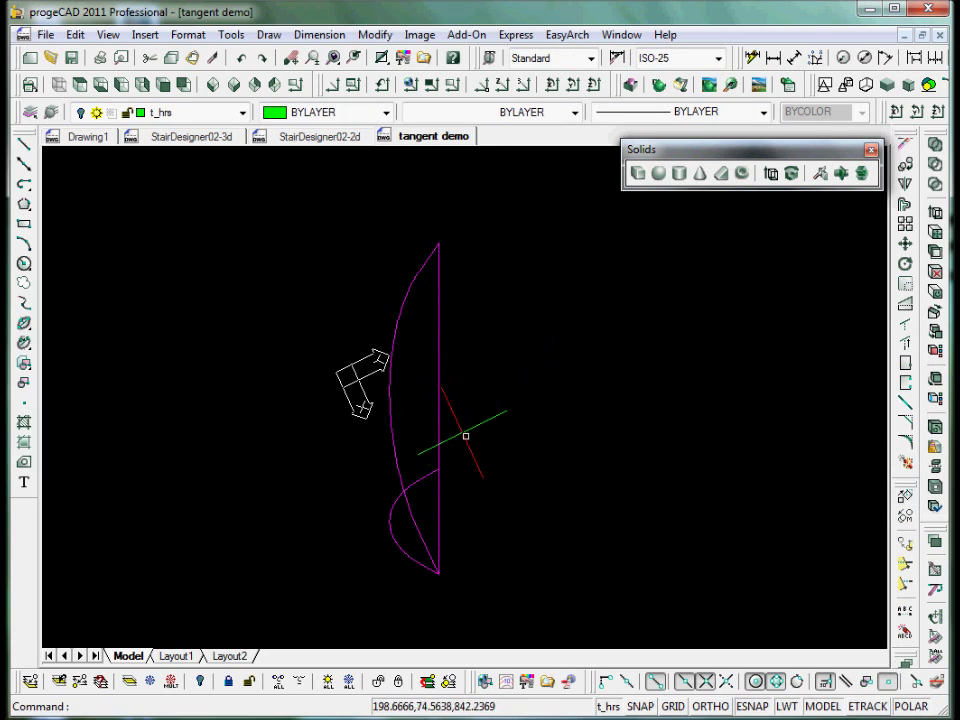
left_click(438, 416)
key("Delete")
left_click(439, 514)
key("Delete")
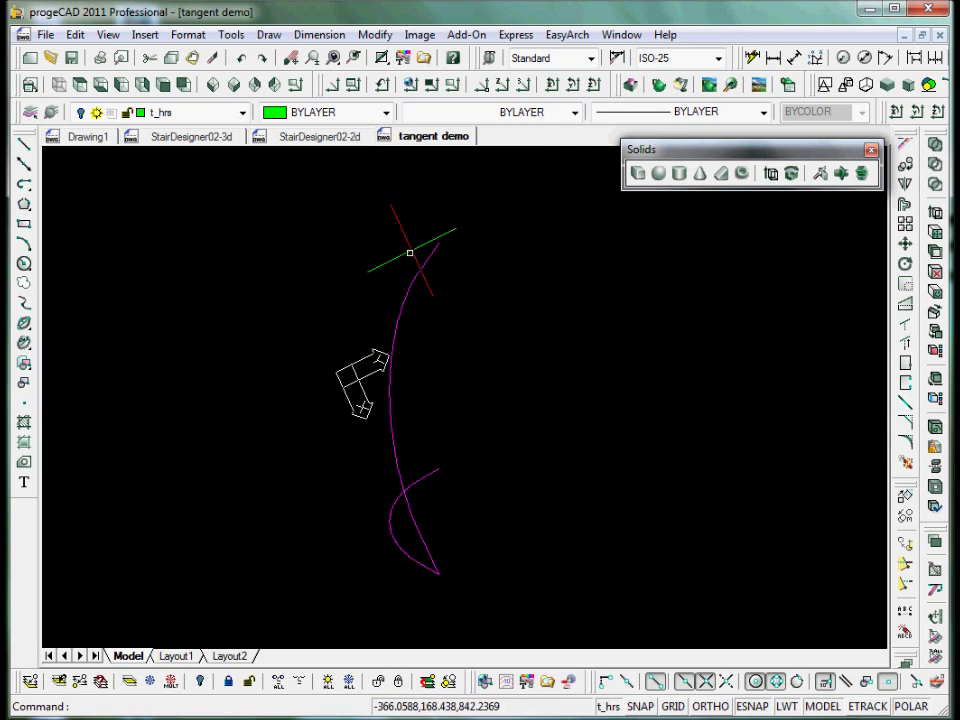
- Move the oblique centreline arc and its two straight end segments to layer t-cl
left_click(429, 258)
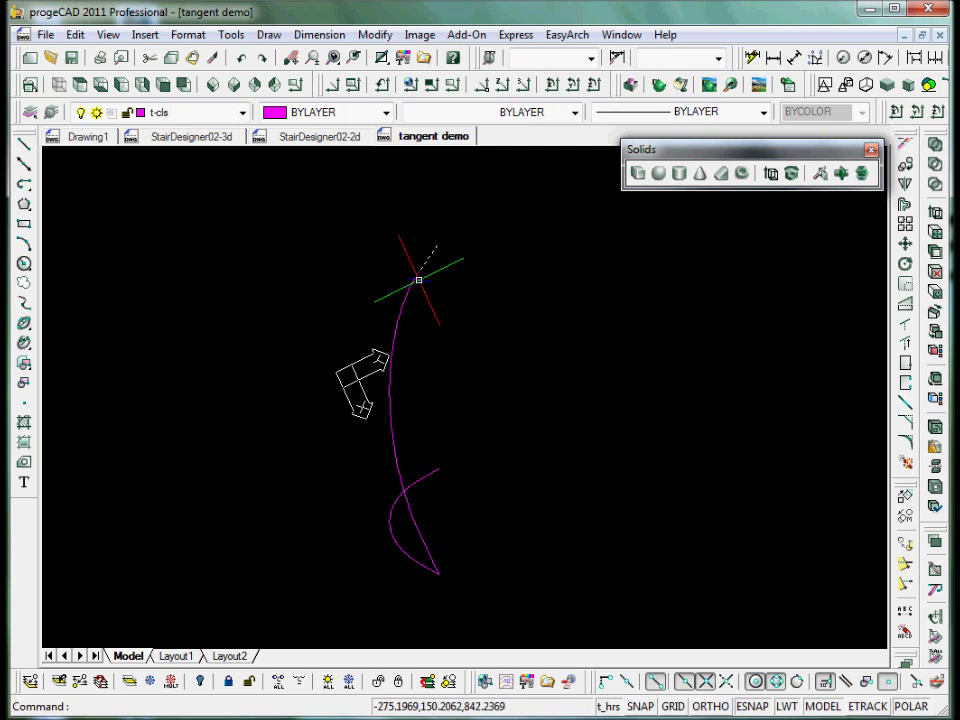
left_click(429, 553)
left_click(242, 112)
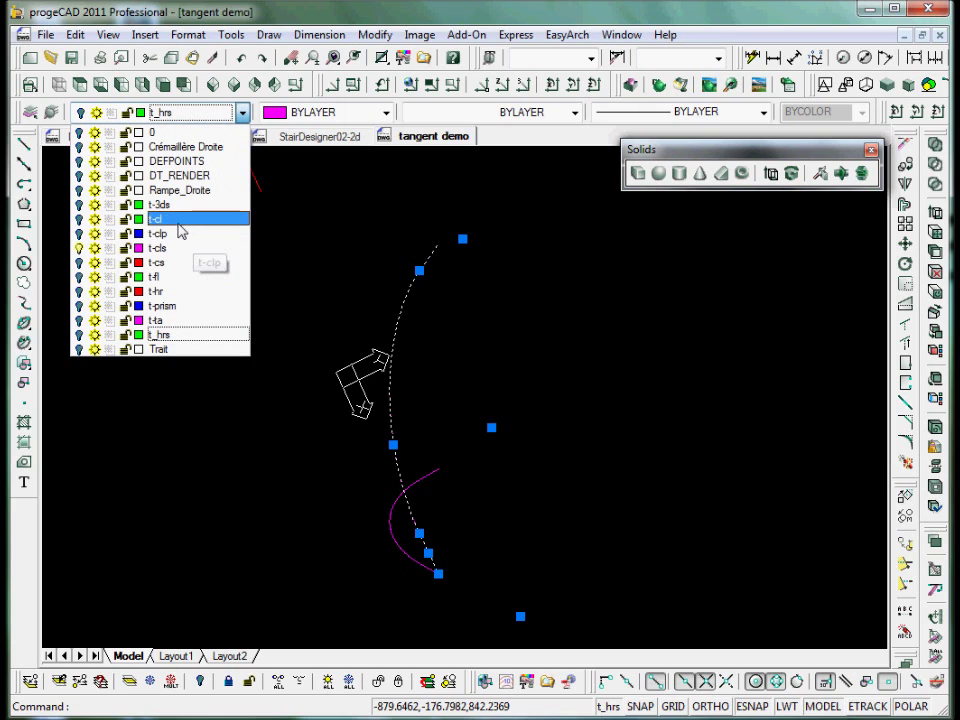
left_click(156, 219)
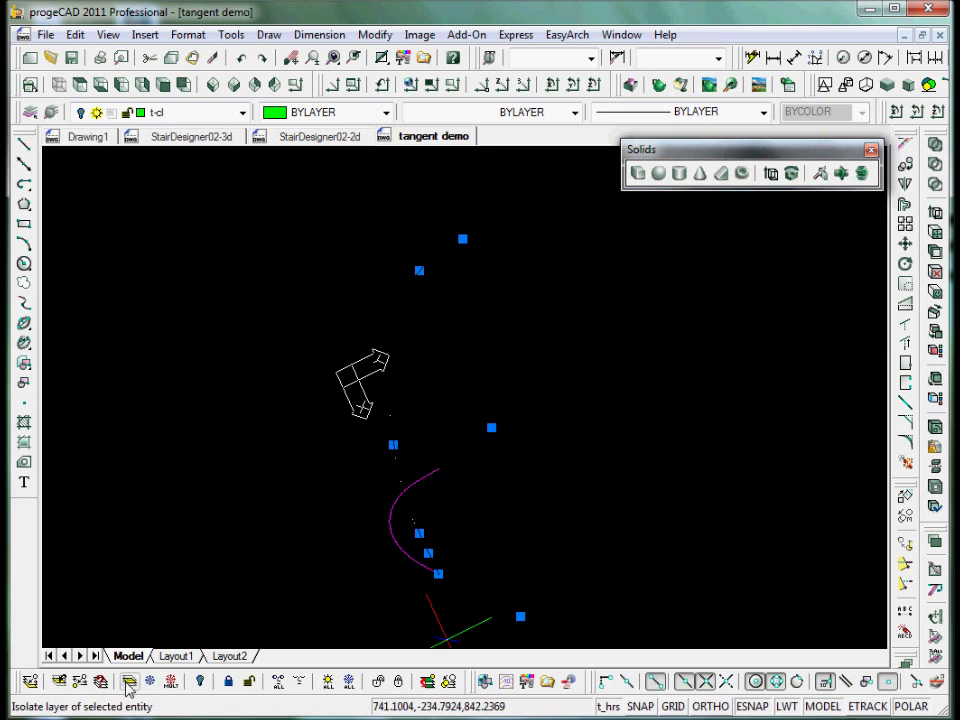
- Turn on all layers, isolate the handrail solid's layer, and explode the sliced handrail solid into faces
left_click(278, 681)
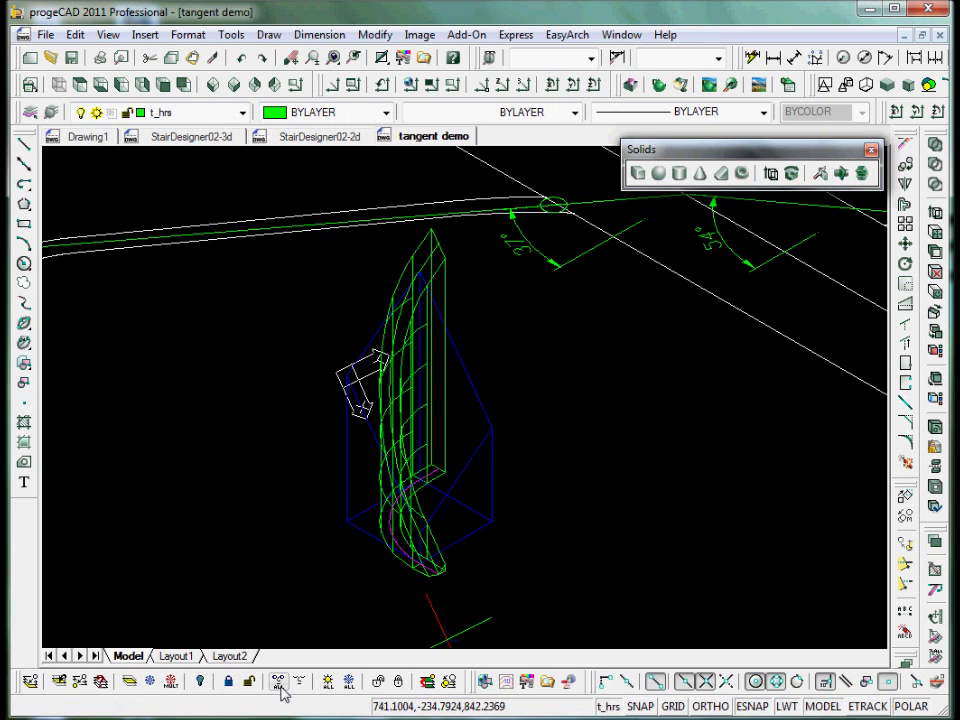
left_click(172, 681)
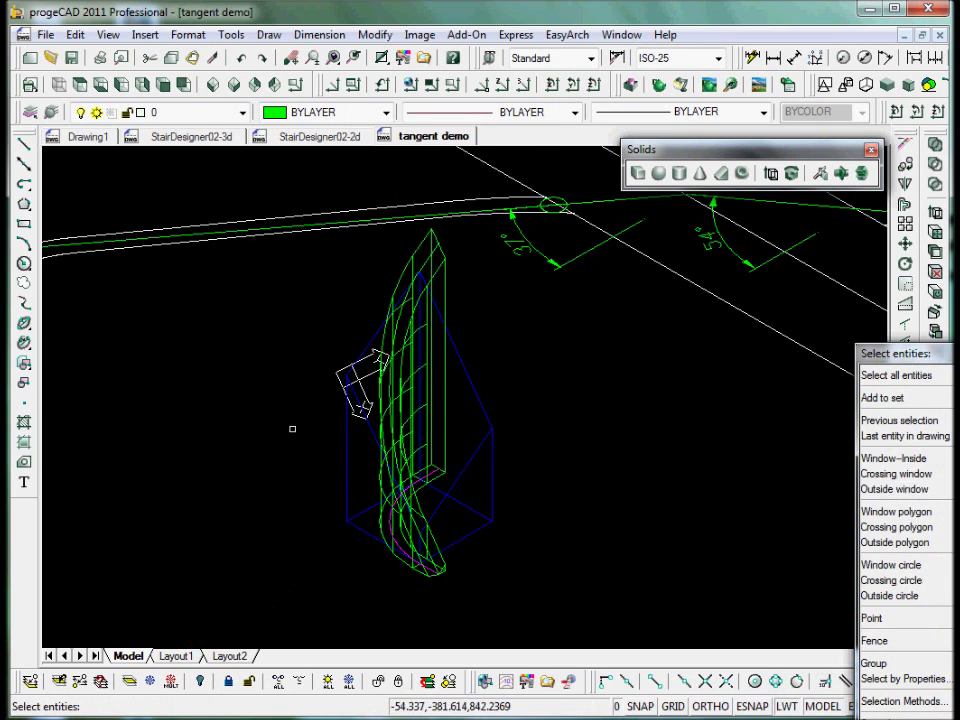
left_click(447, 413)
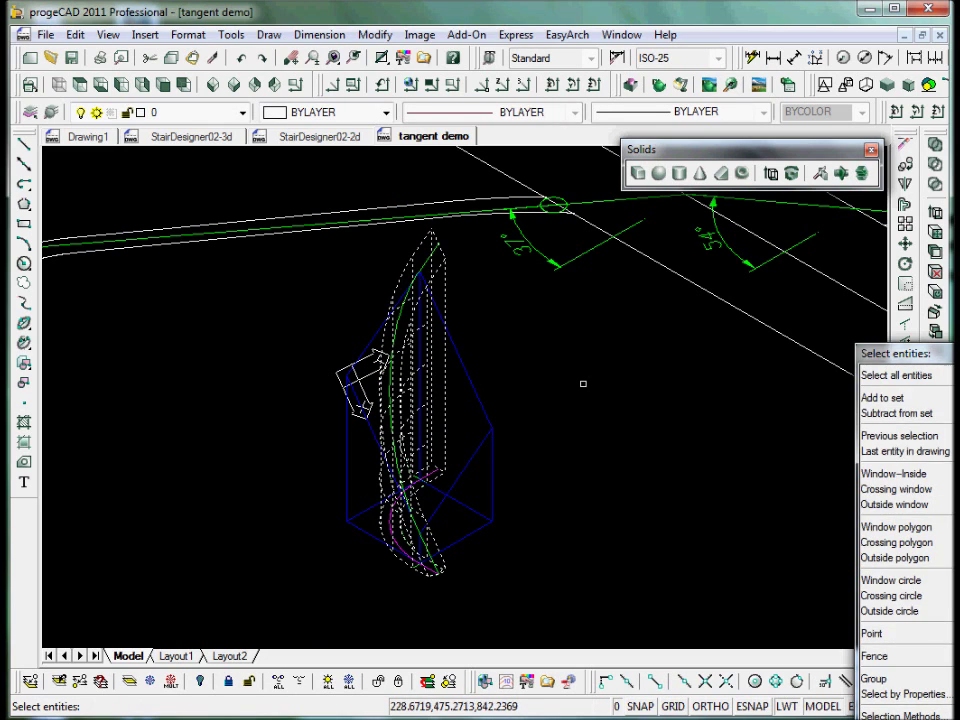
key("Return")
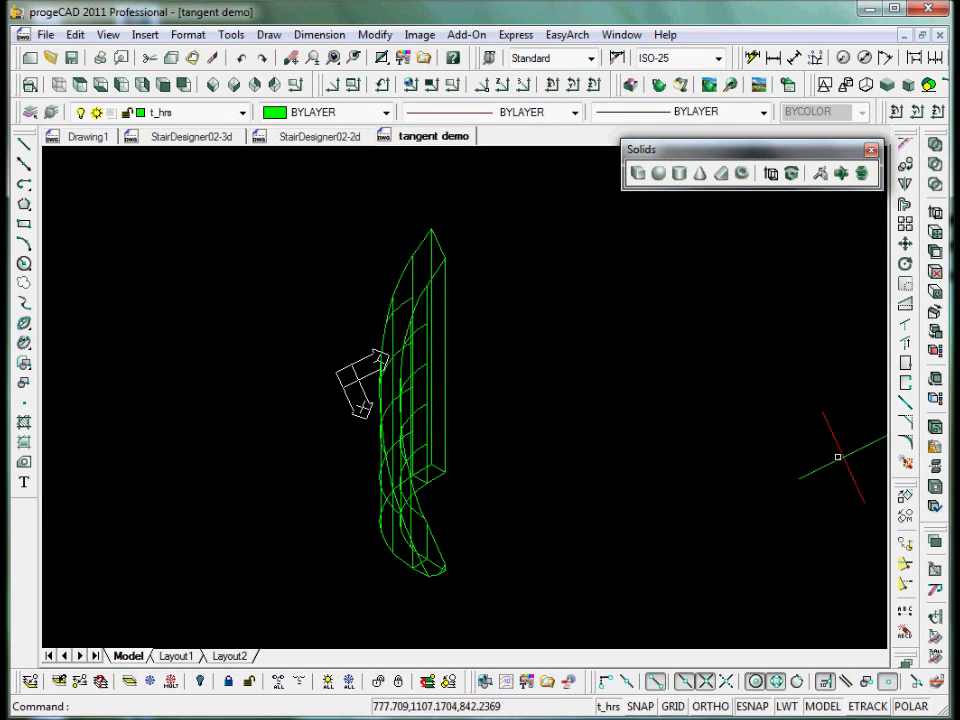
left_click(905, 462)
left_click(447, 396)
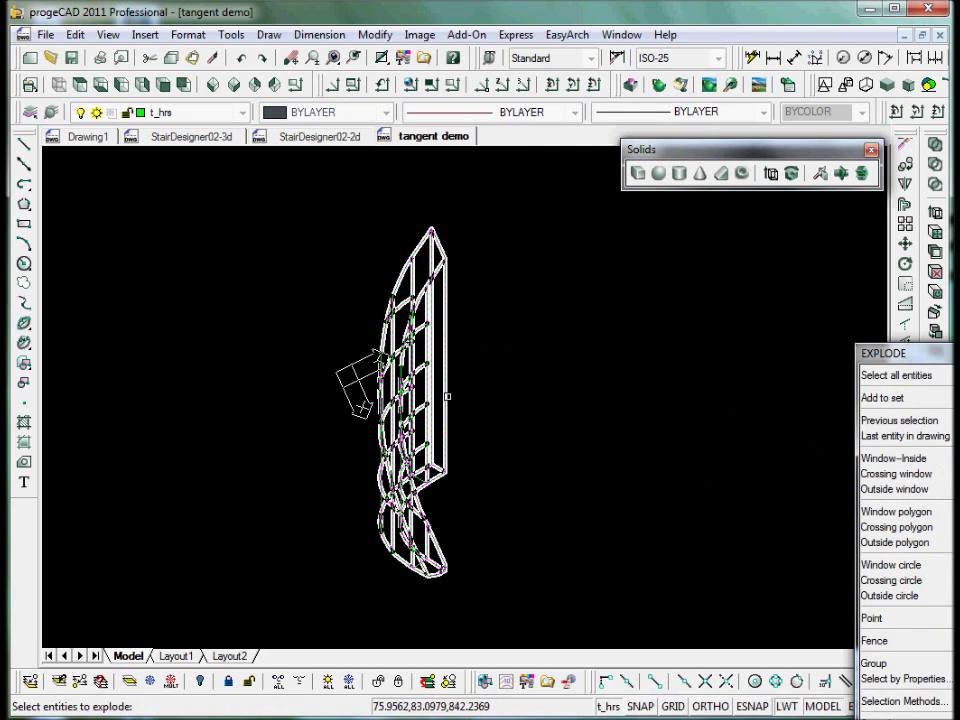
key("Return")
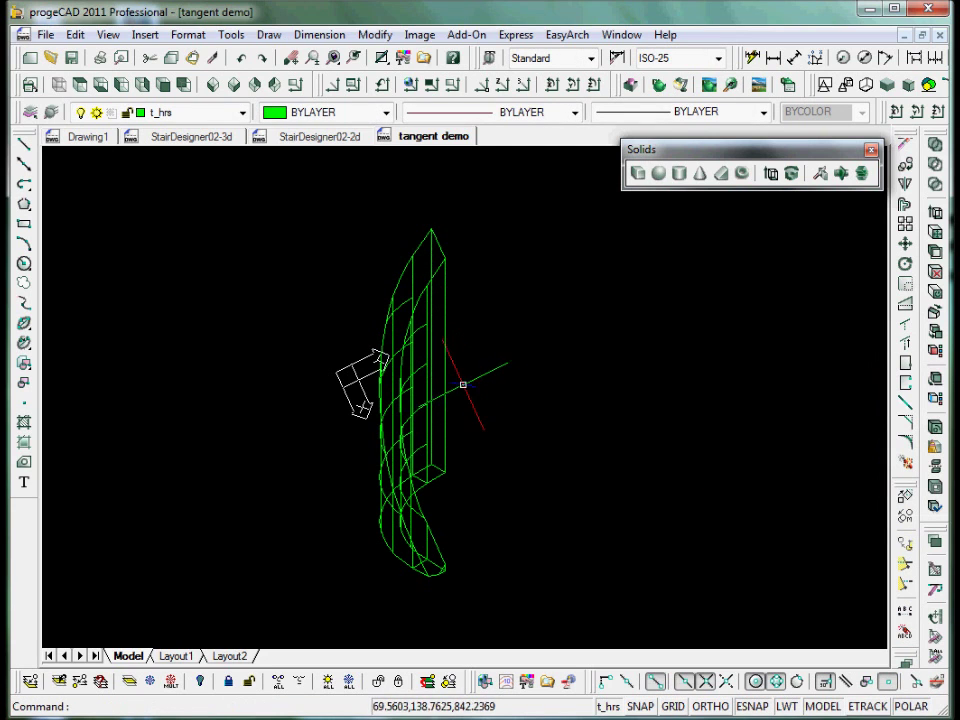
- Delete the vertical side faces of the exploded handrail solid, keeping the oblique cut face and base outline
key("Escape")
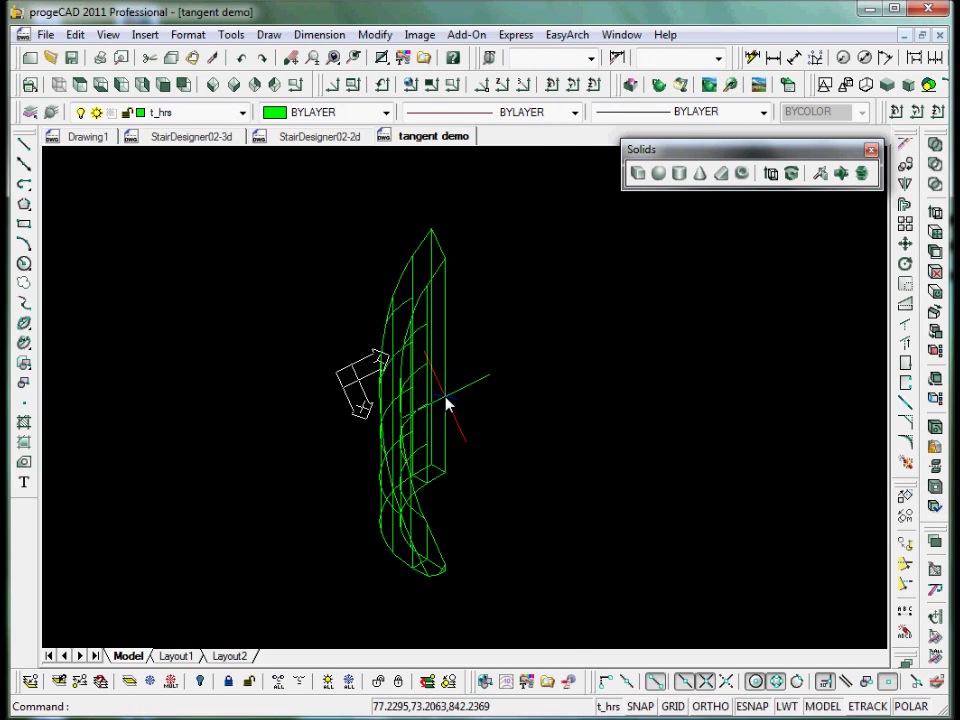
left_click(444, 395)
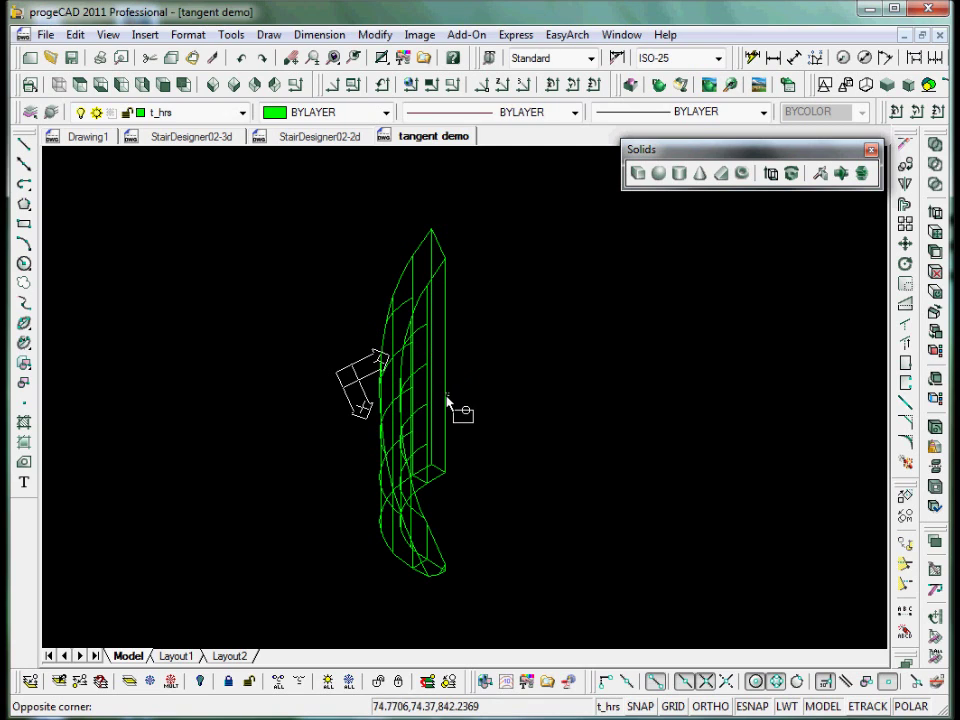
left_click(446, 403)
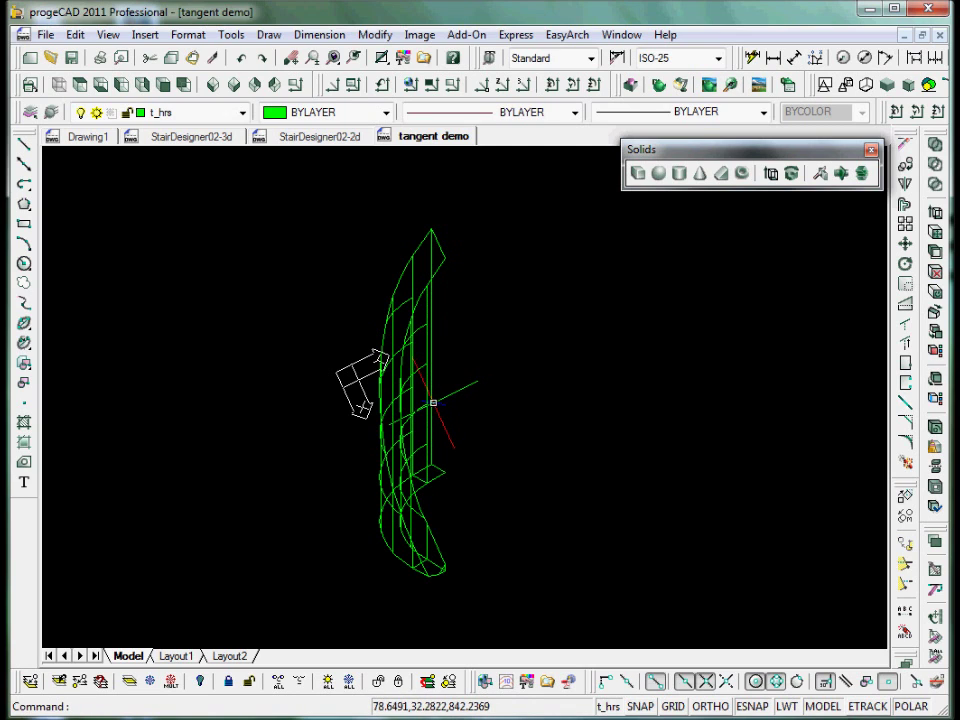
key("Escape")
left_click(431, 411)
key("Escape")
left_click(428, 412)
key("Escape")
left_click(413, 416)
key("Delete")
left_click(412, 556)
key("Delete")
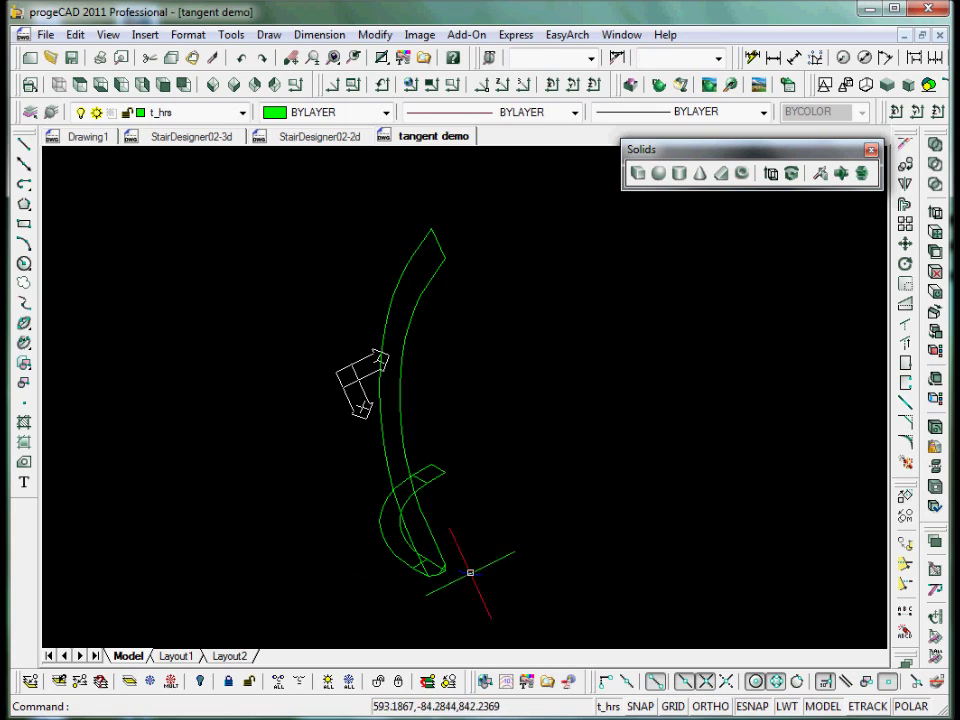
scroll(427, 546, "up", 3)
left_click(424, 545)
key("Delete")
middle_click_drag(465, 536, 529, 561, "shift")
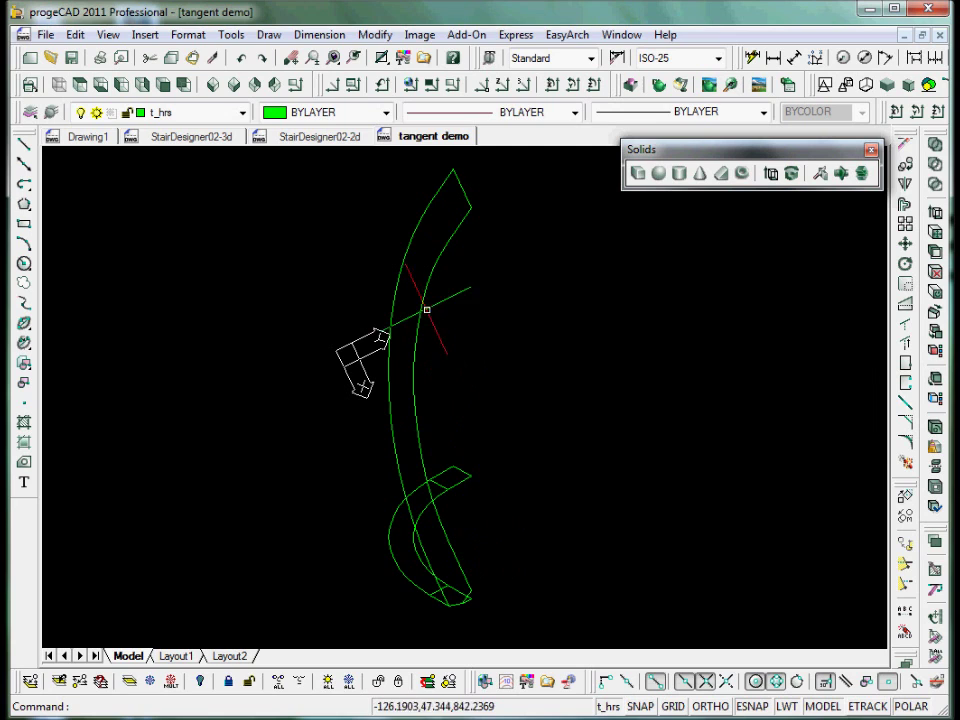
- Move the oblique handrail cut face to layer t-hr and clear the selection
left_click(419, 310)
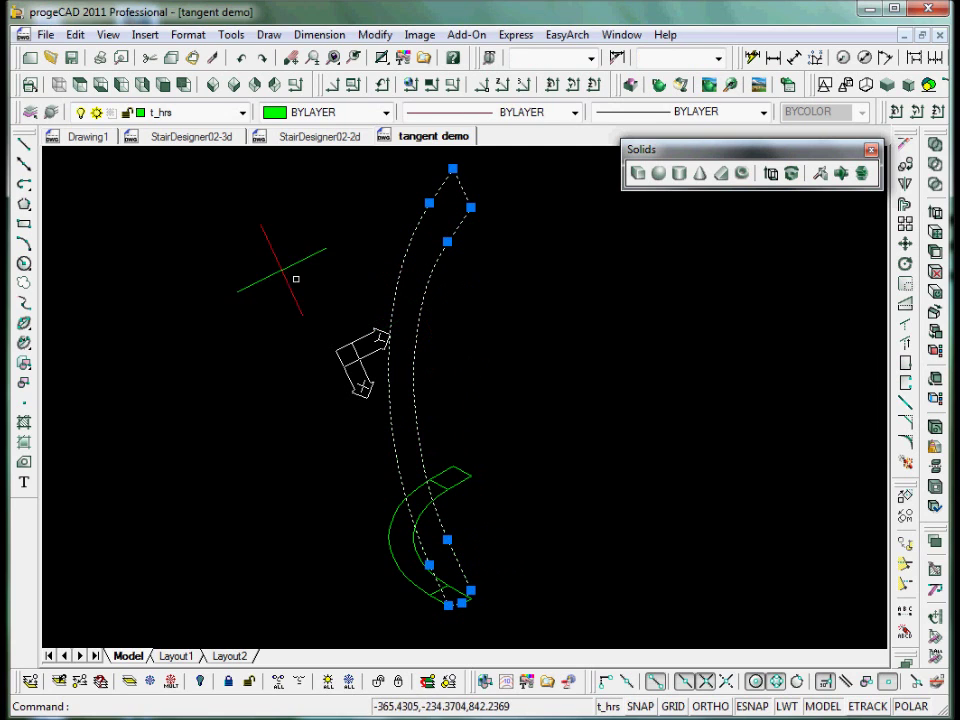
left_click(243, 113)
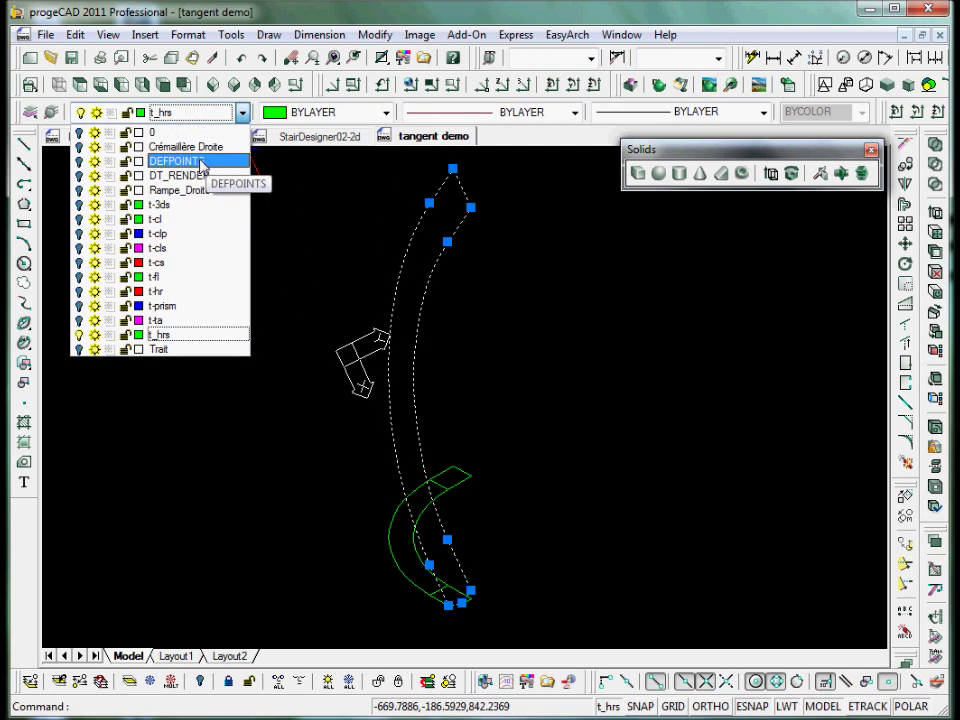
left_click(181, 291)
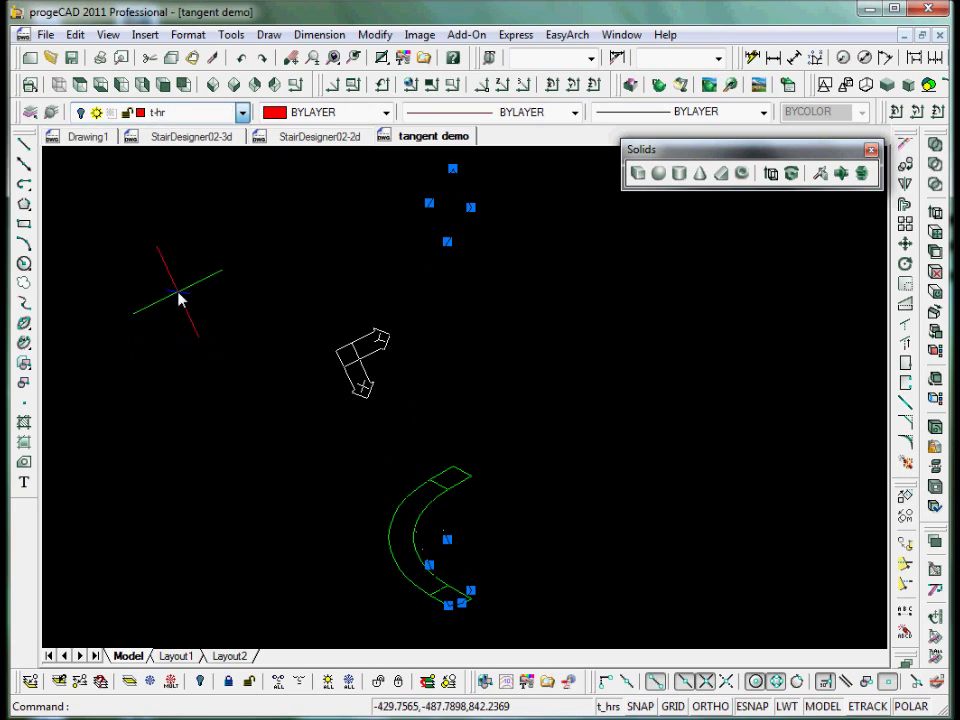
key("Escape")
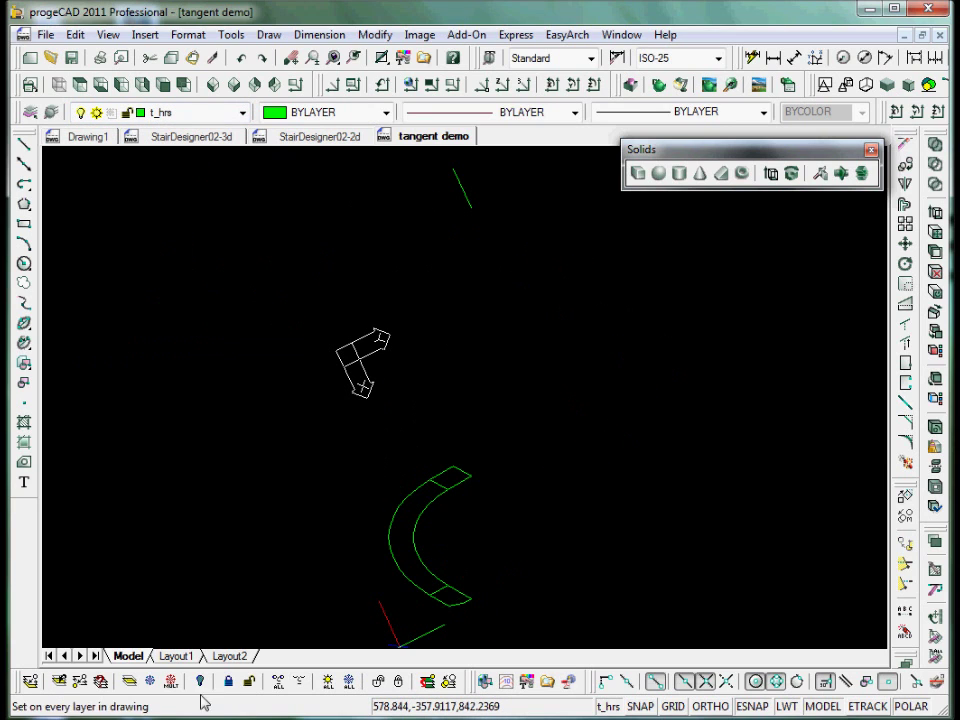
- Turn on all layers in the drawing
left_click(279, 681)
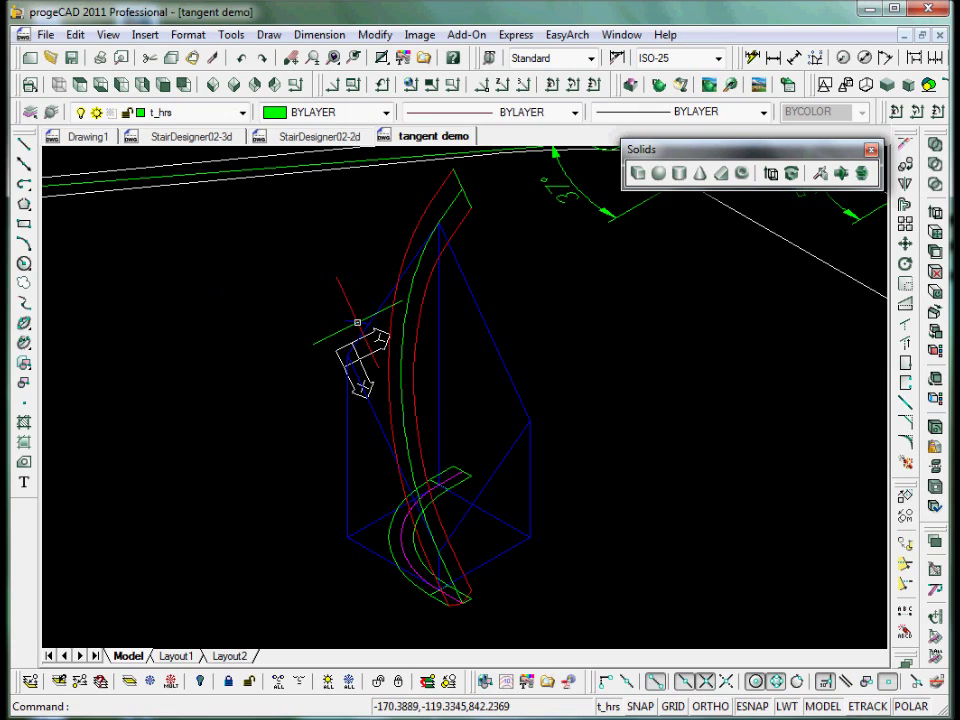
left_click(24, 143)
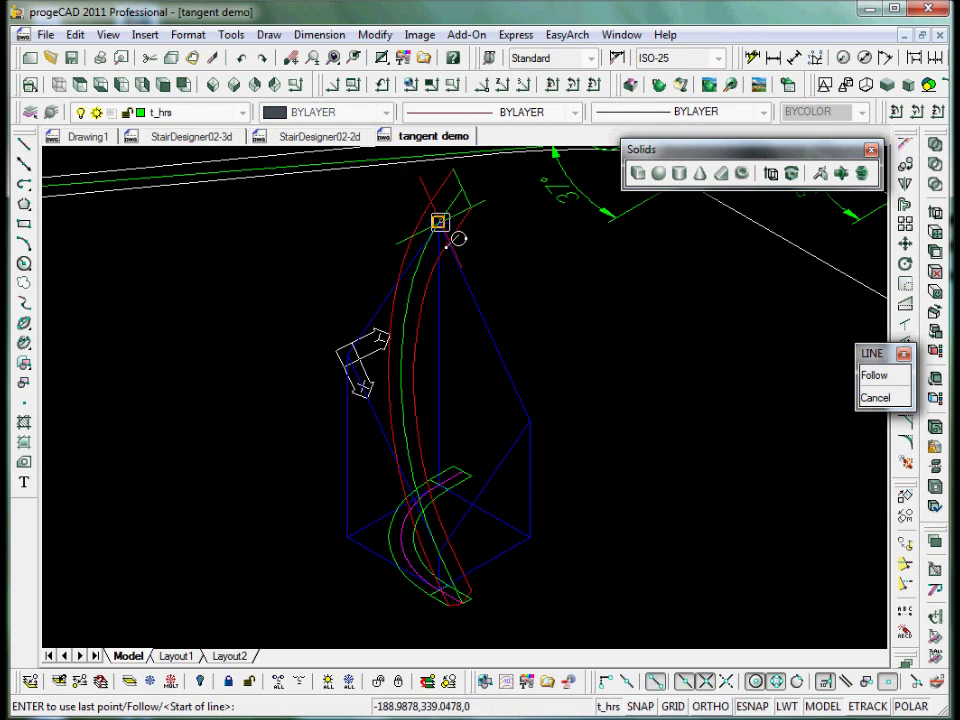
left_click(440, 222)
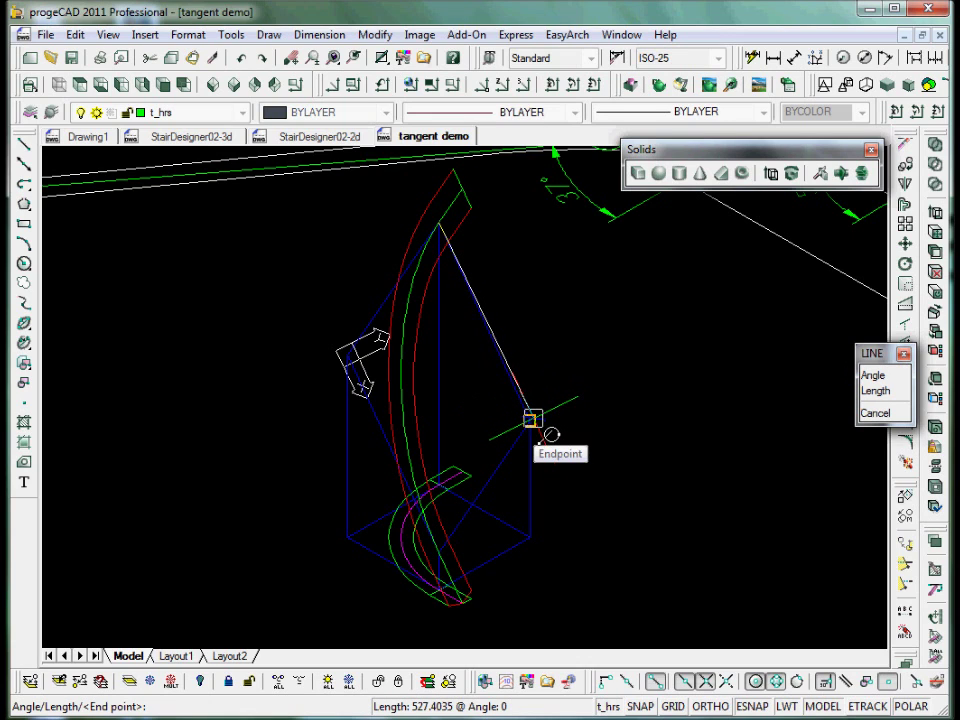
key("Escape")
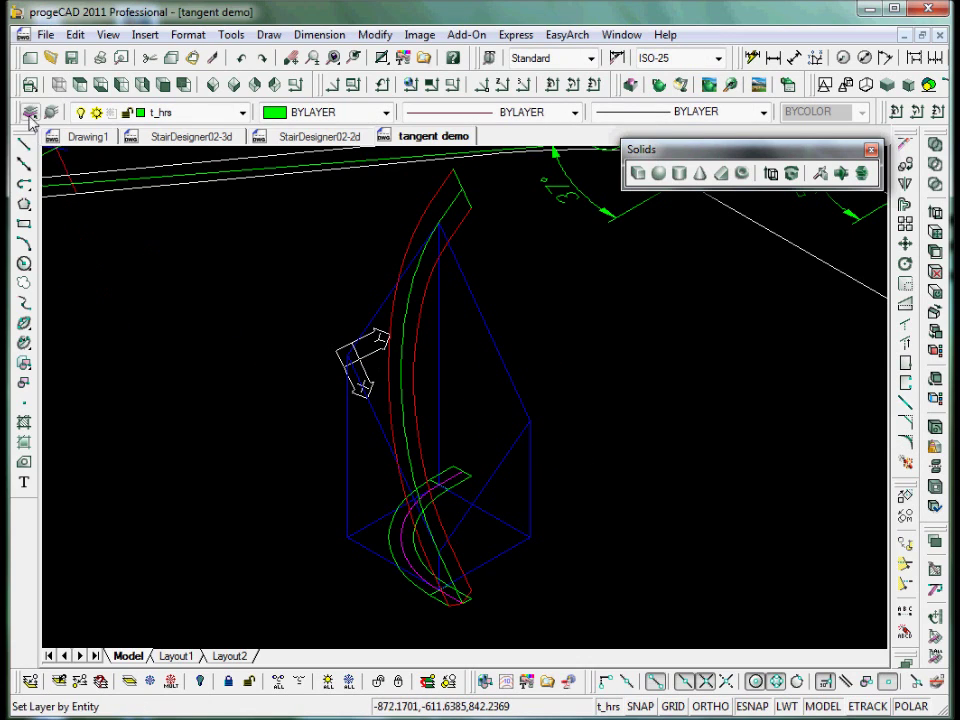
- Make layer t-hr current and draw two lines from the centreline's upper tangent point through the prism's oblique outer corner to the lower tangent point
left_click(444, 180)
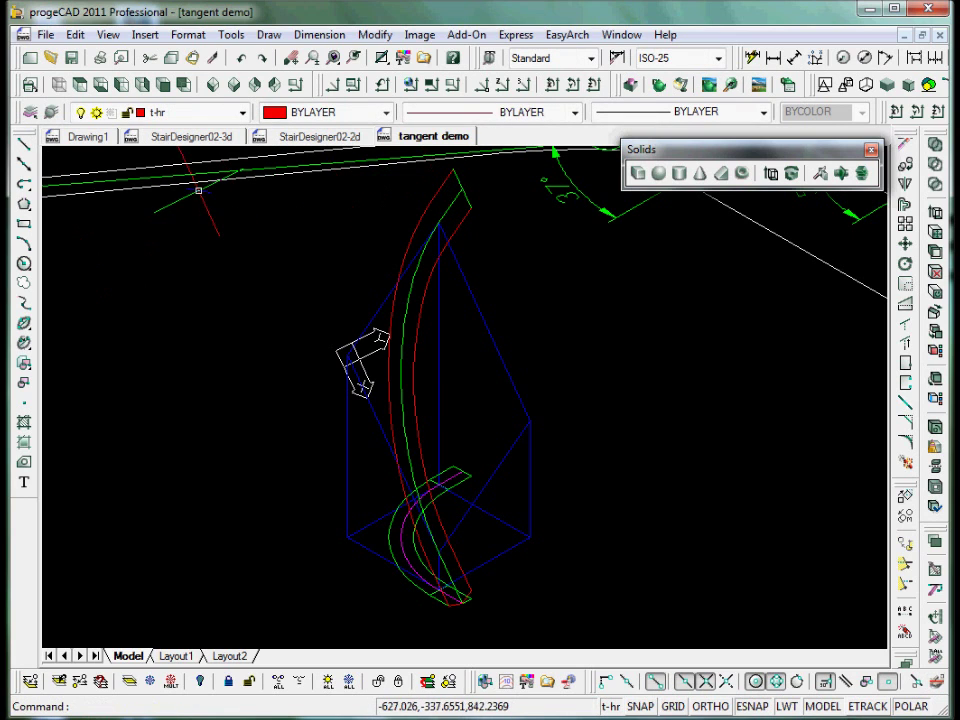
left_click(24, 145)
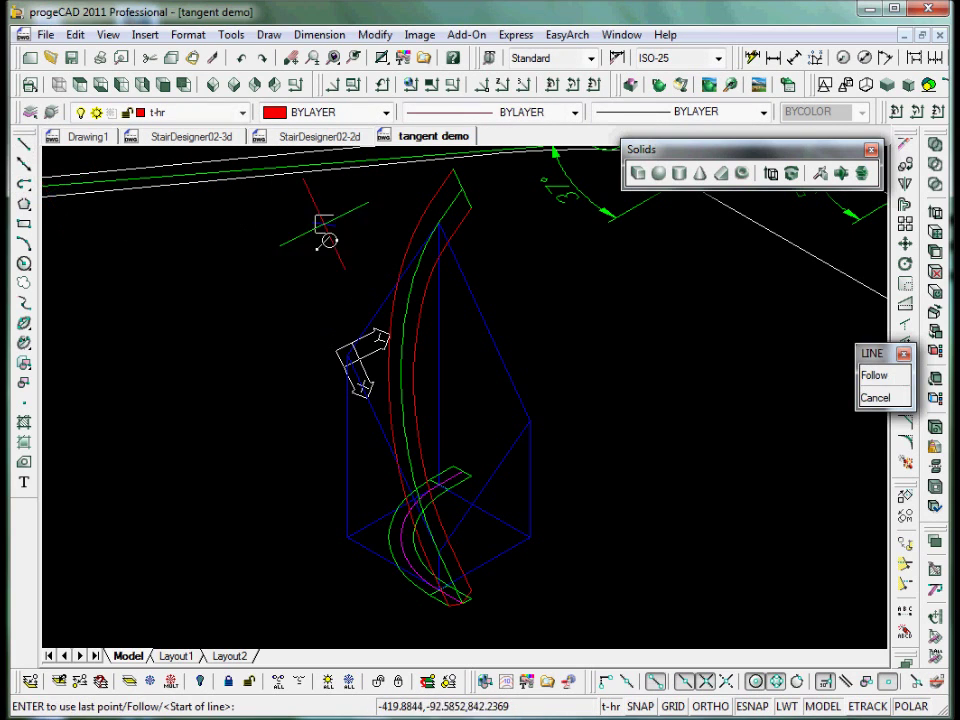
left_click(441, 224)
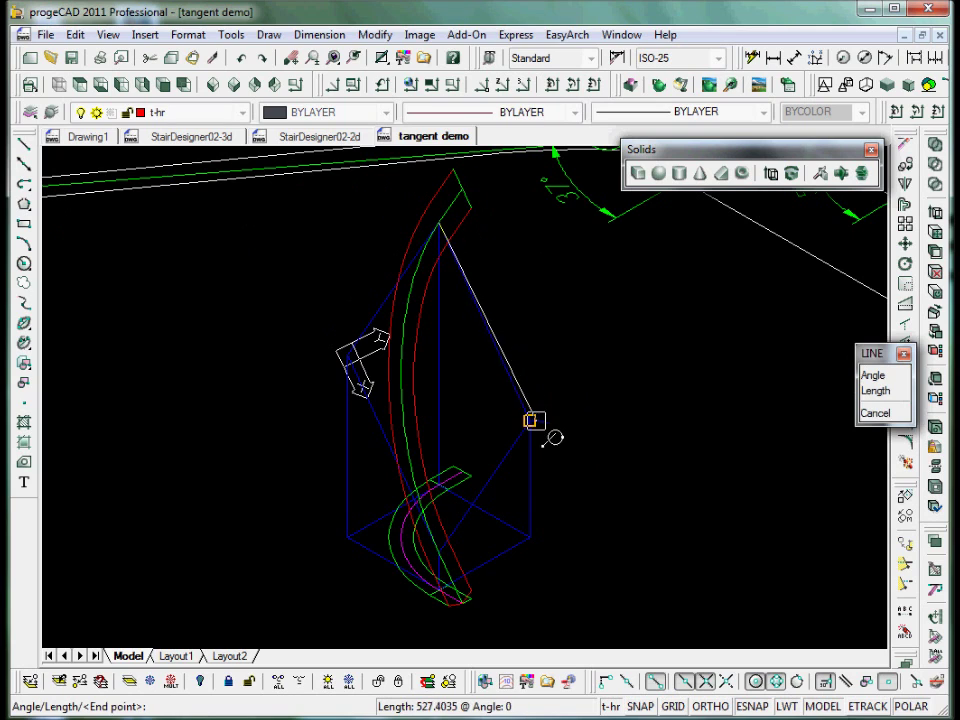
left_click(529, 421)
left_click(440, 565)
key("Return")
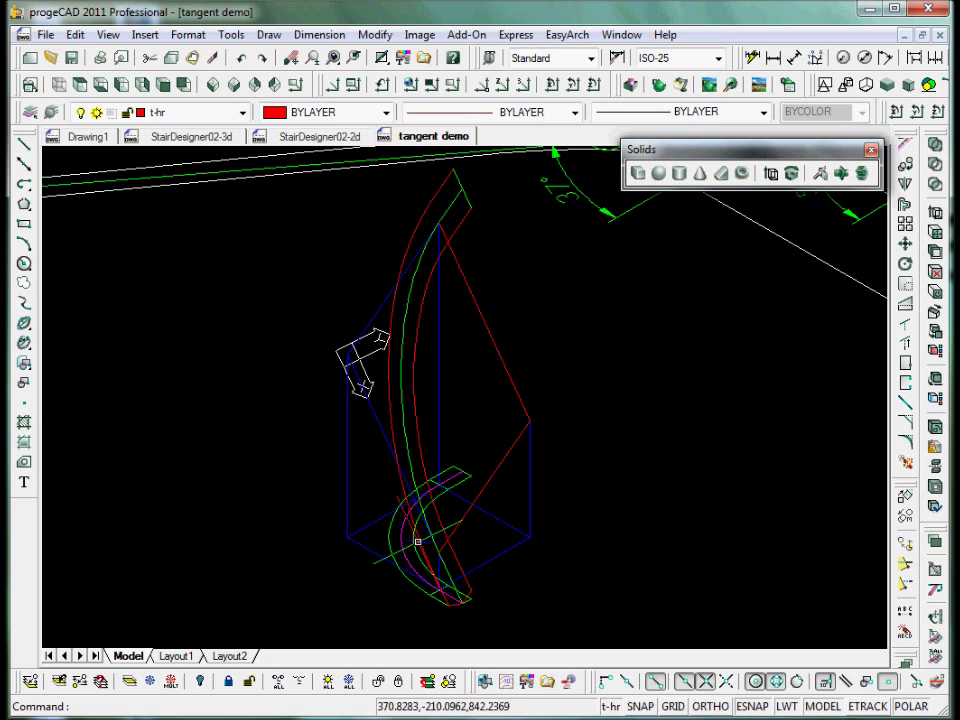
- Align the UCS to the oblique plane by three points, with X running along the handrail's inner end corners, and show its plan view
left_click(524, 84)
left_click(468, 600)
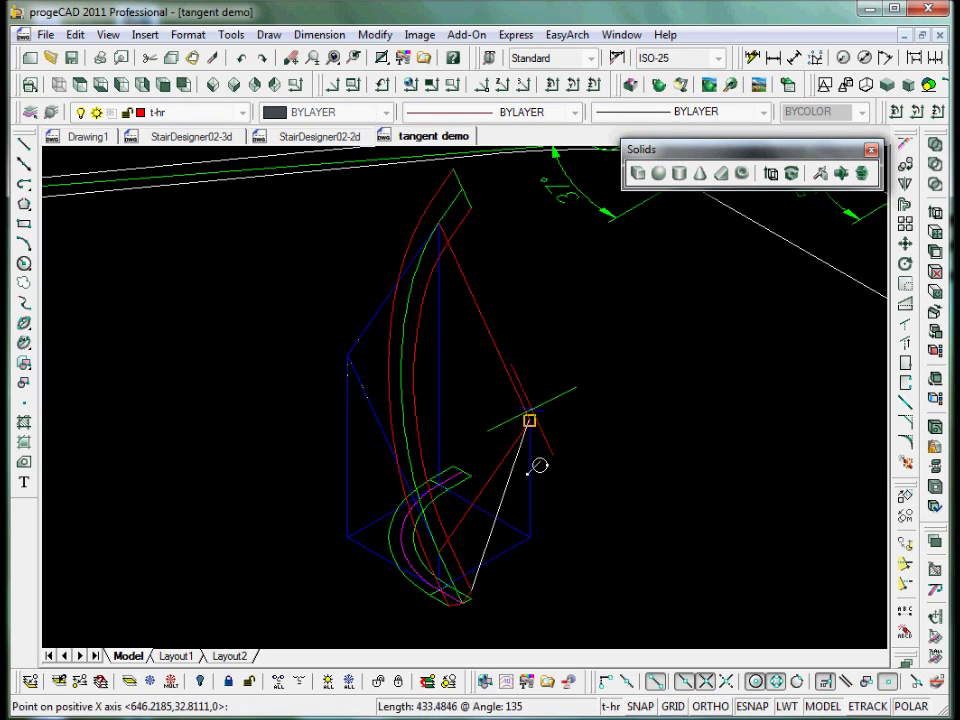
left_click(472, 212)
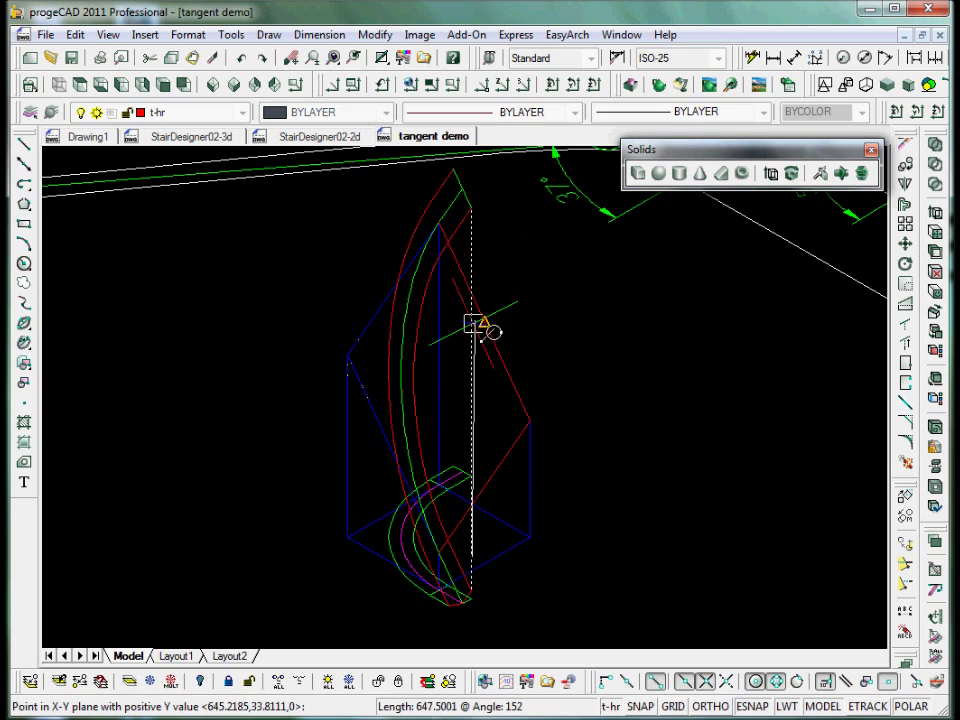
left_click(354, 356)
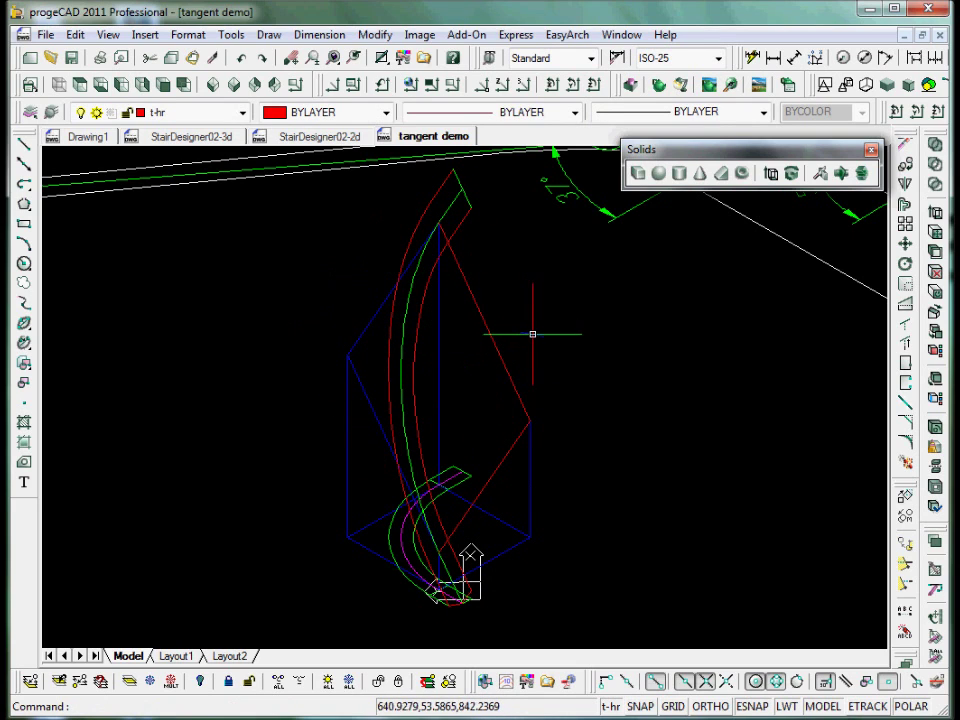
left_click(224, 84)
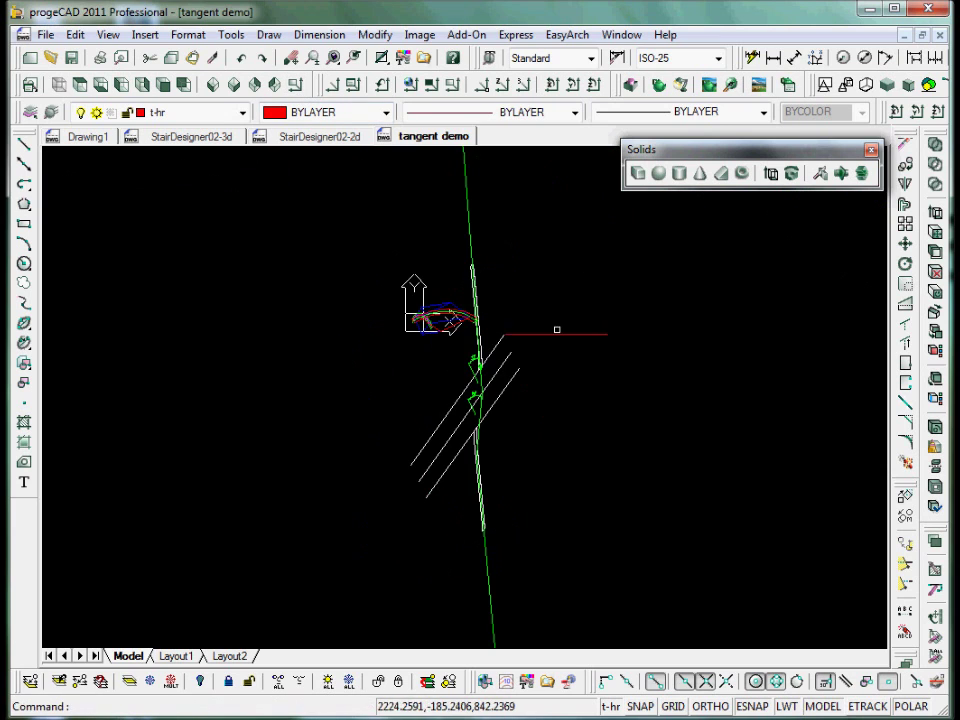
scroll(449, 318, "up", 5)
scroll(445, 307, "up", 3)
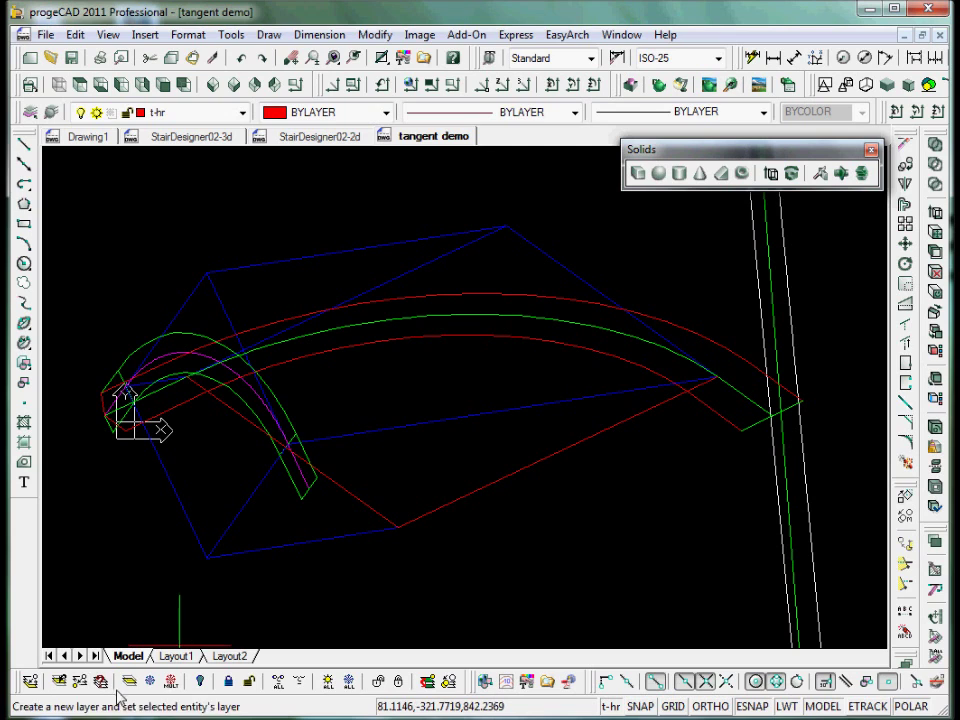
- Isolate the layers of the oblique handrail outline and its centreline
left_click(150, 681)
left_click(428, 336)
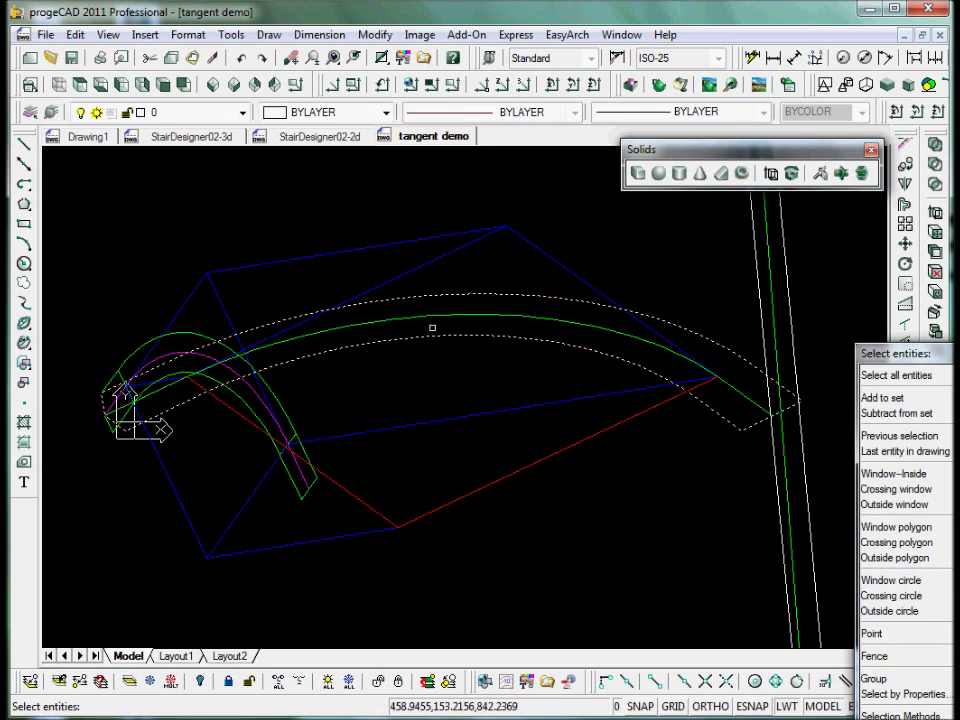
left_click(436, 315)
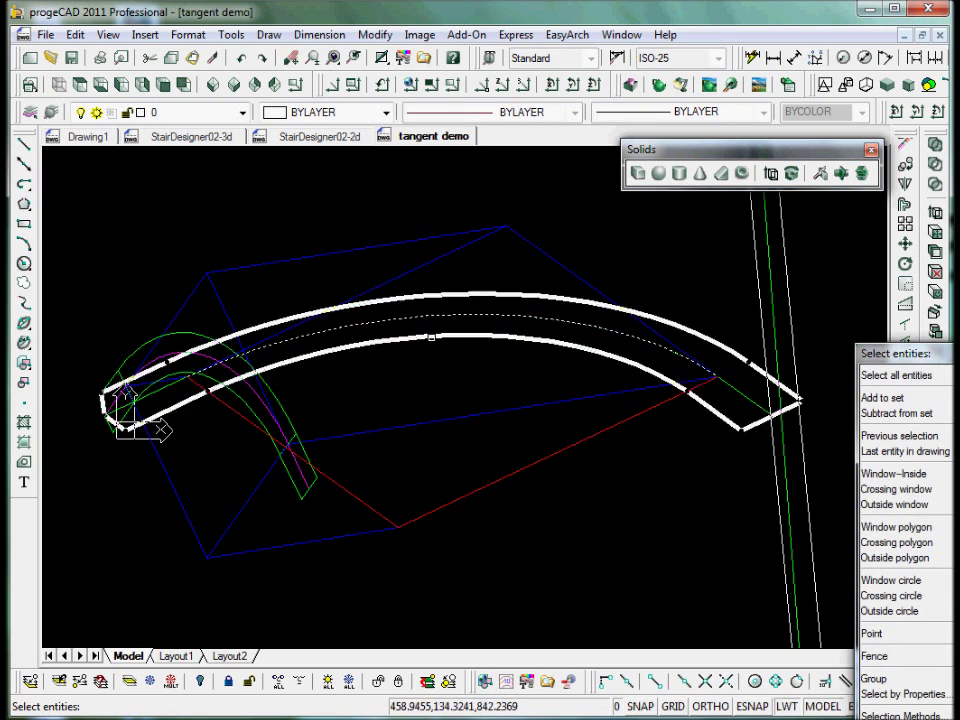
key("Return")
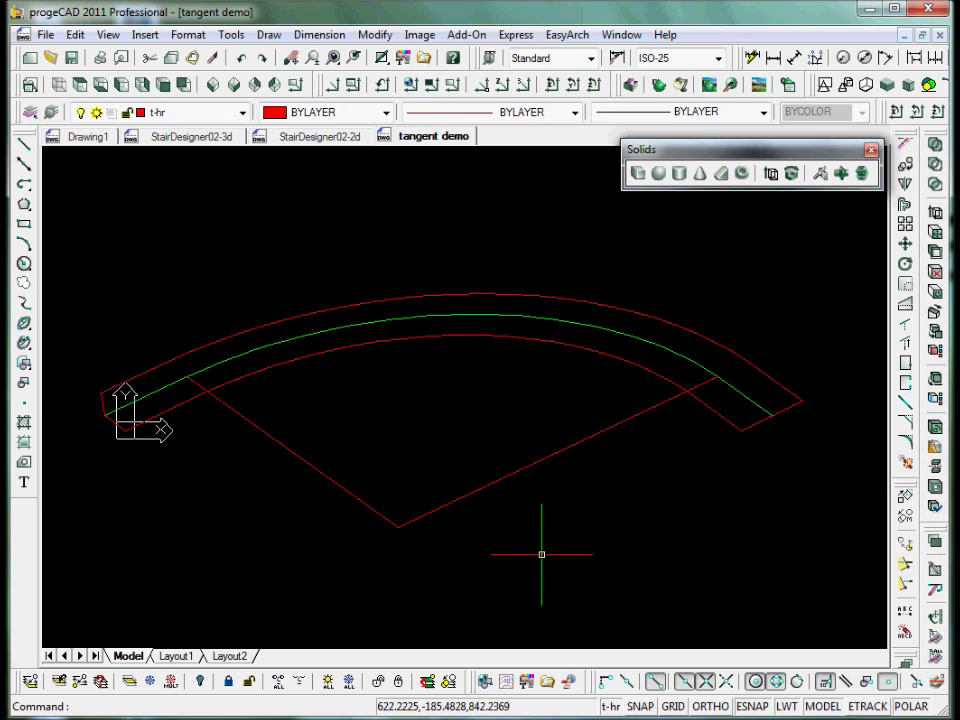
- Explode the oblique handrail outline into separate edges
left_click(905, 440)
key("Escape")
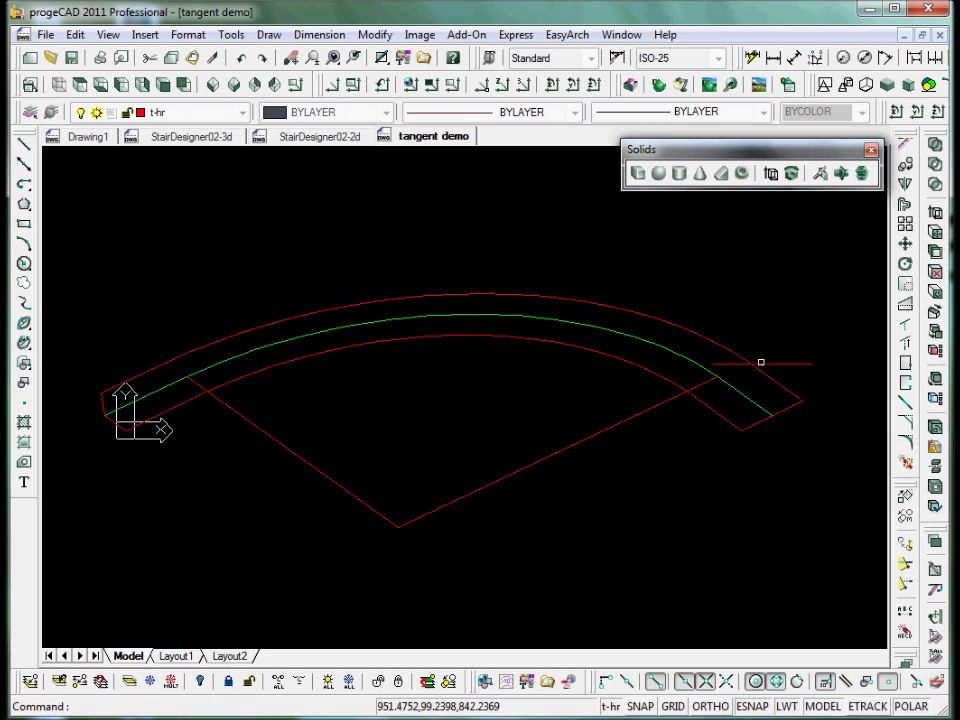
left_click(905, 462)
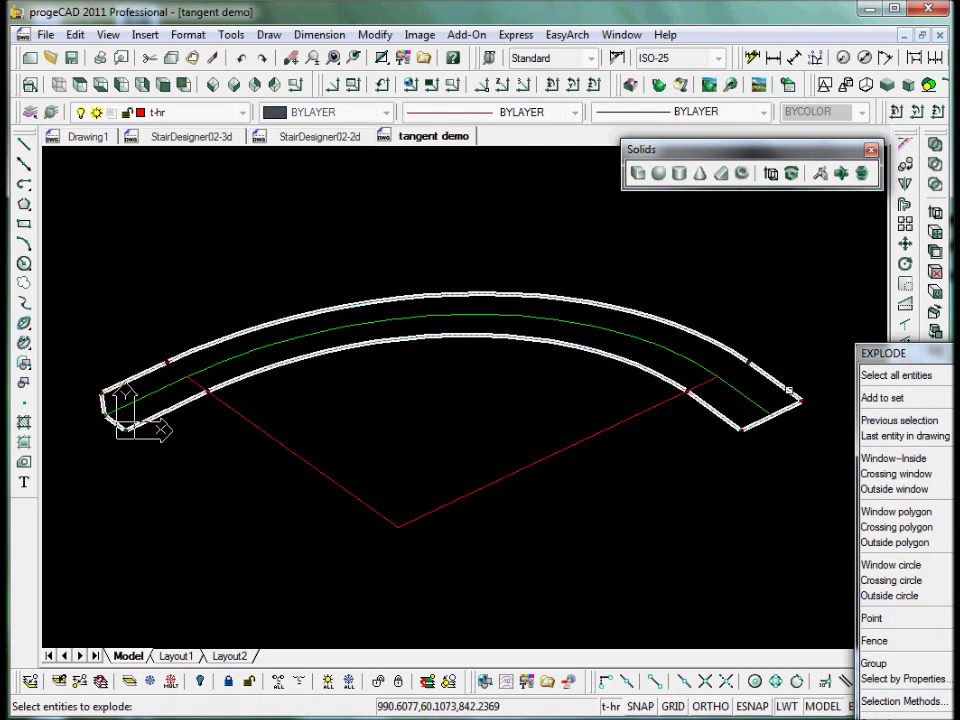
left_click(793, 390)
key("Return")
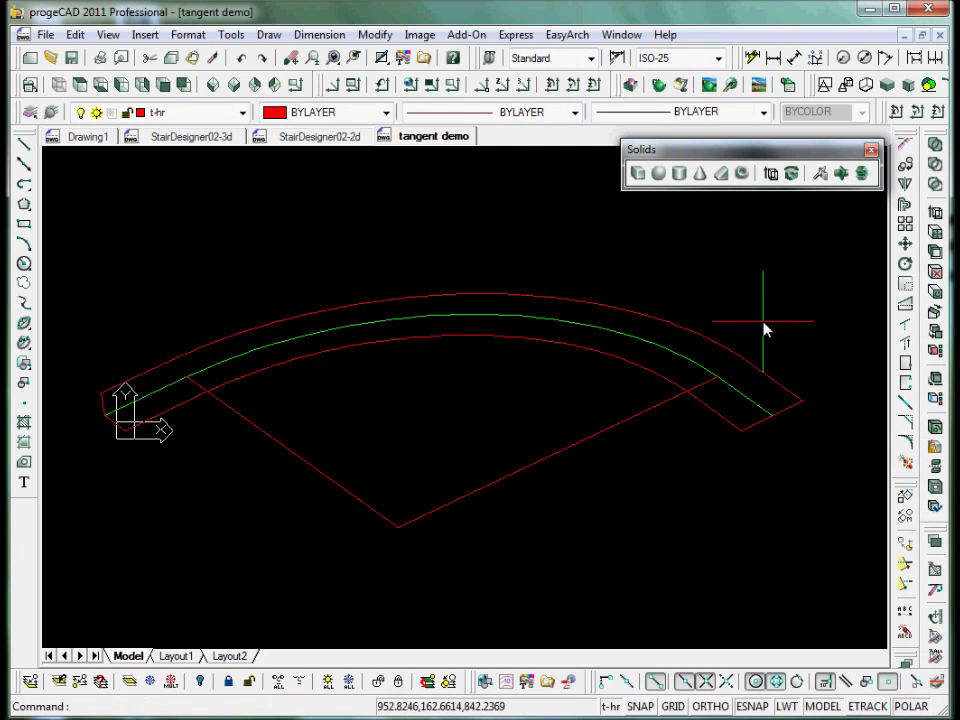
- Use radius 0 fillets to fit the right-hand springing line between the handrail's outer and inner edges
type("f")
key("Return")
left_click(759, 373)
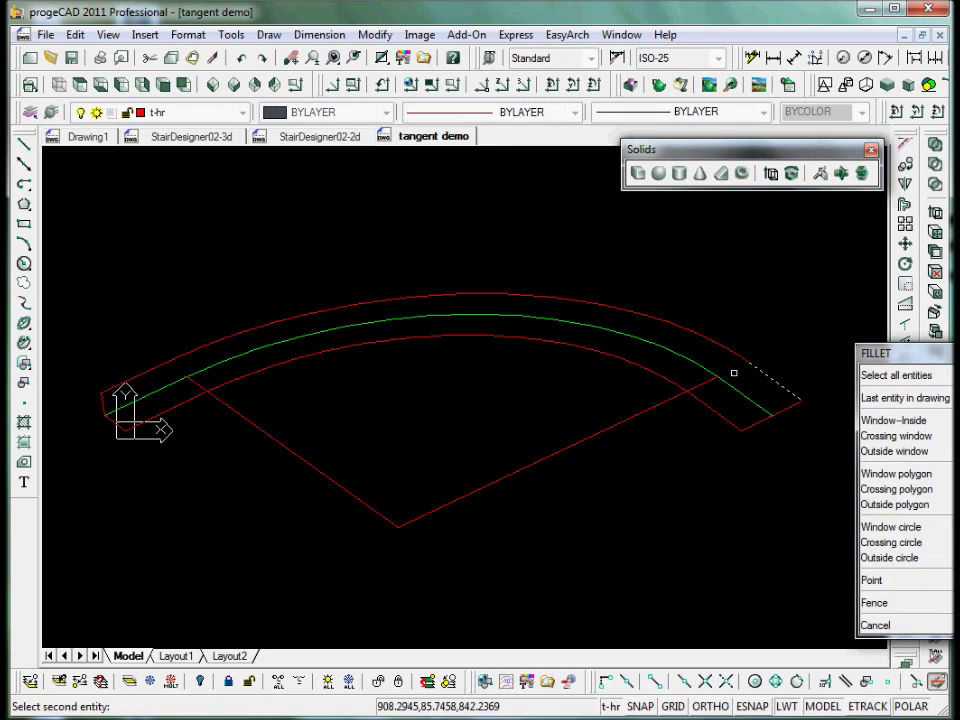
left_click(716, 322)
key("Return")
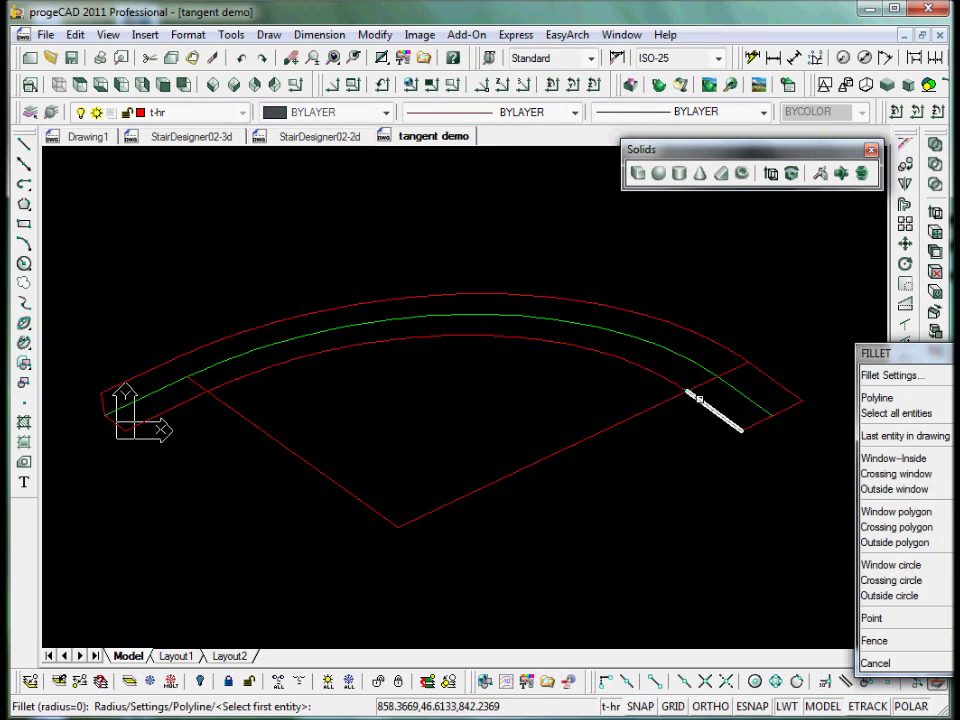
left_click(700, 398)
left_click(699, 391)
- Use radius 0 fillets to fit the left-hand springing line between the handrail's outer and inner edges
key("Return")
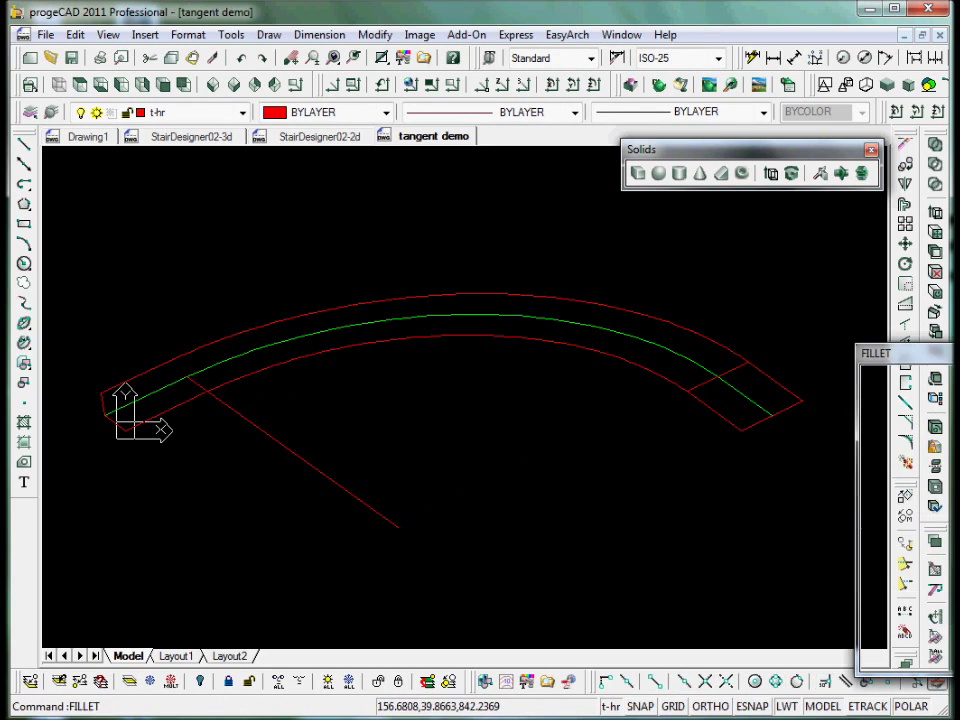
left_click(188, 379)
left_click(142, 373)
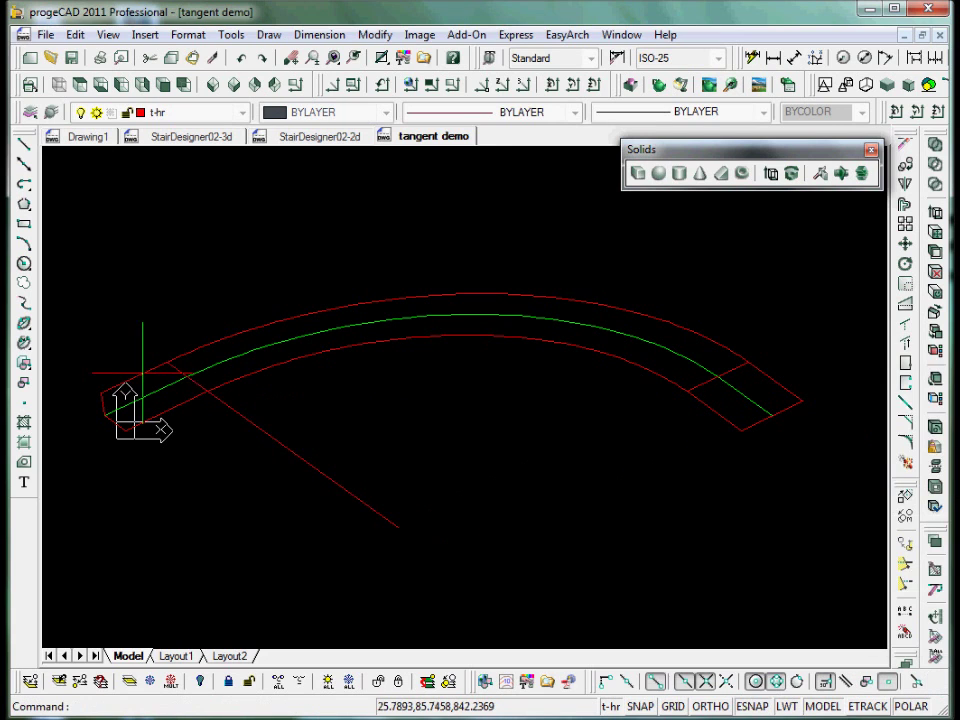
key("Return")
left_click(192, 391)
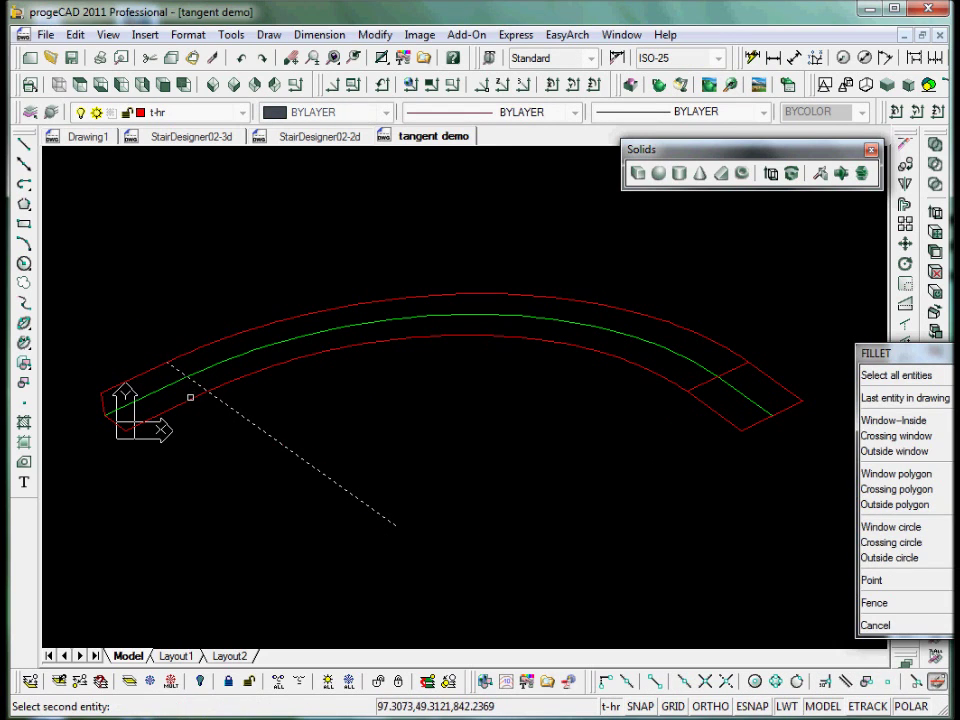
left_click(190, 397)
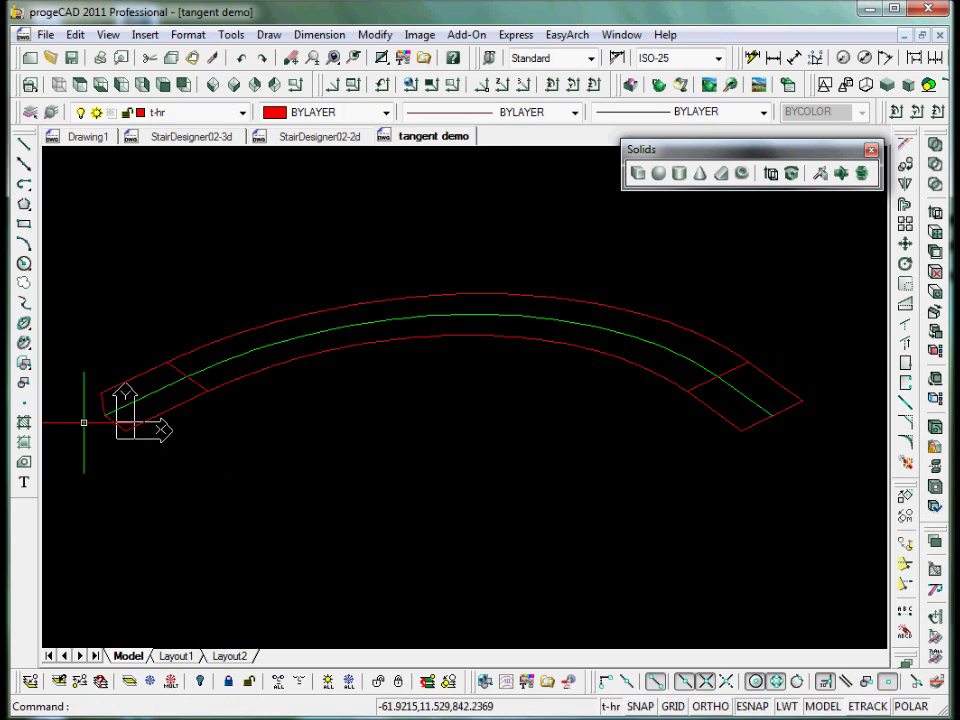
- Draw a line from the centreline's right-hand end perpendicular to the handrail's outer straight edge
type("l")
key("Return")
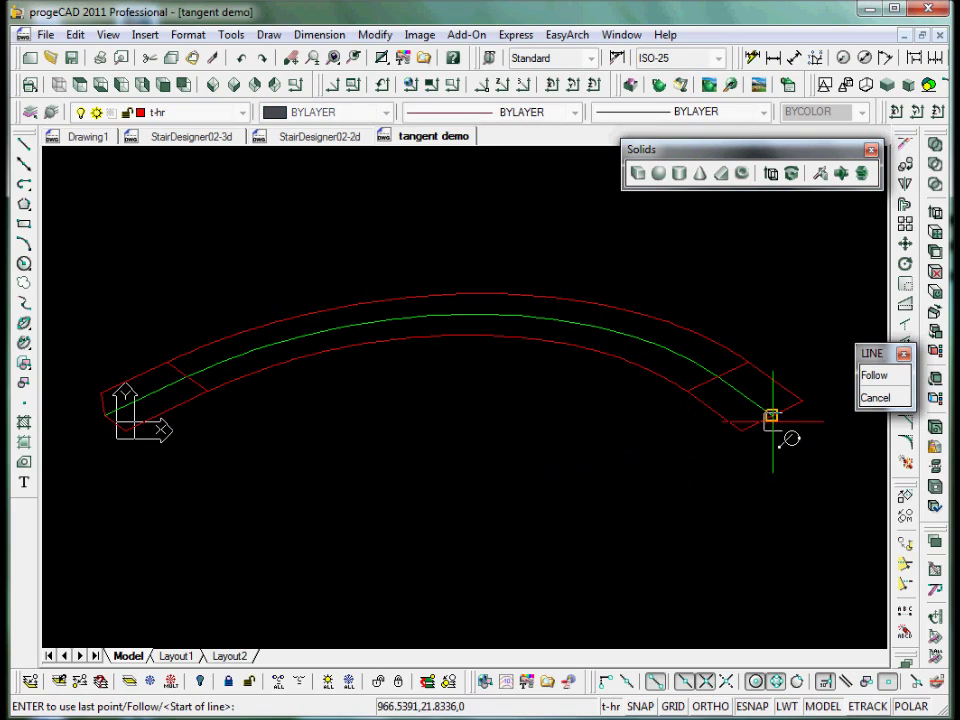
left_click(770, 414)
left_click(791, 400)
key("Return")
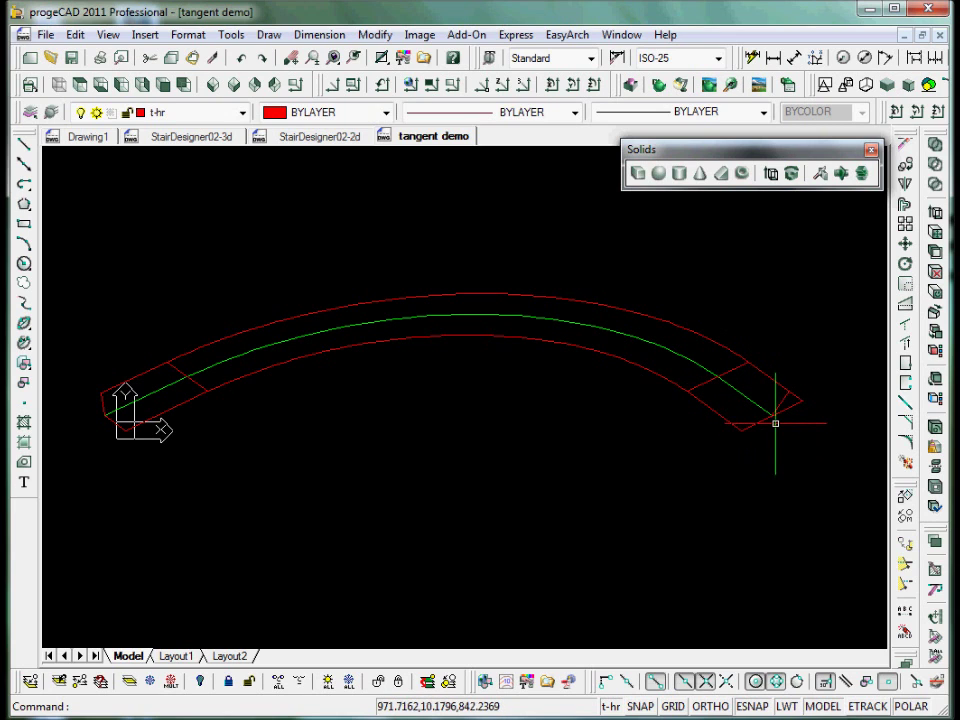
- Join the perpendicular end line to the handrail's inner straight edge with a radius 0 fillet and delete the old slanted end line
type("f")
key("Return")
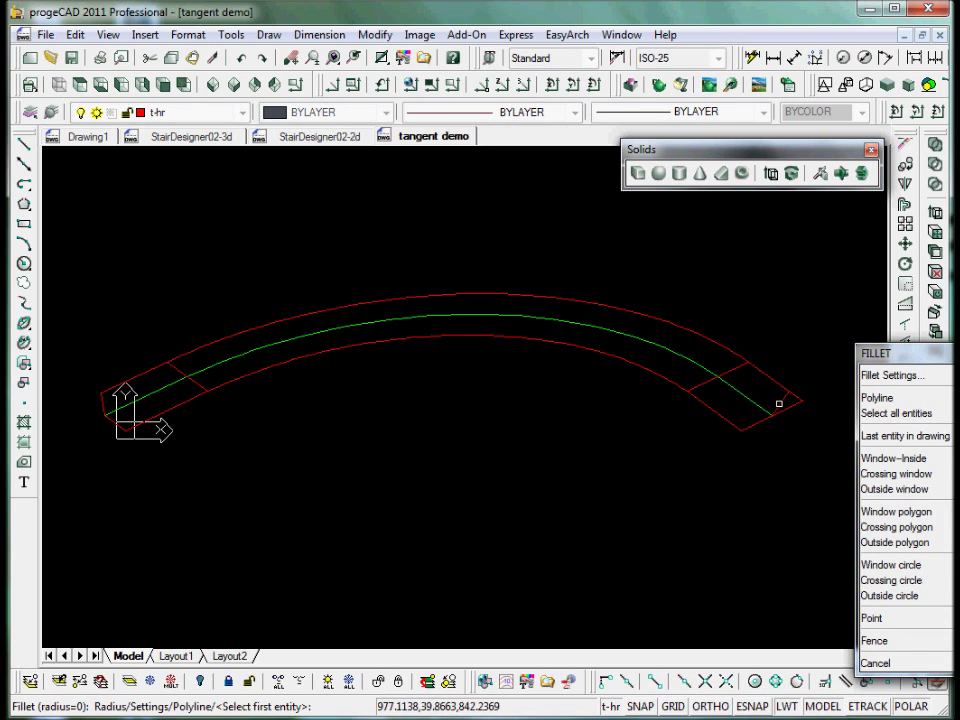
left_click(779, 403)
left_click(724, 420)
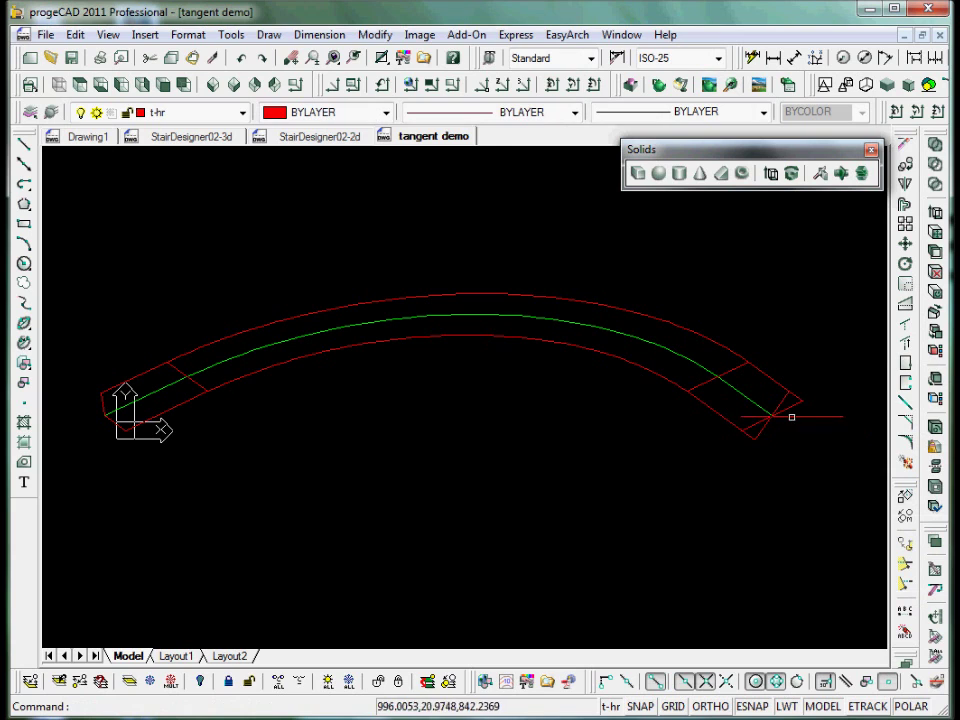
left_click(793, 405)
key("Delete")
- Trim the handrail's outer straight edge to the right-hand perpendicular end line with a radius 0 fillet
type("f")
key("Return")
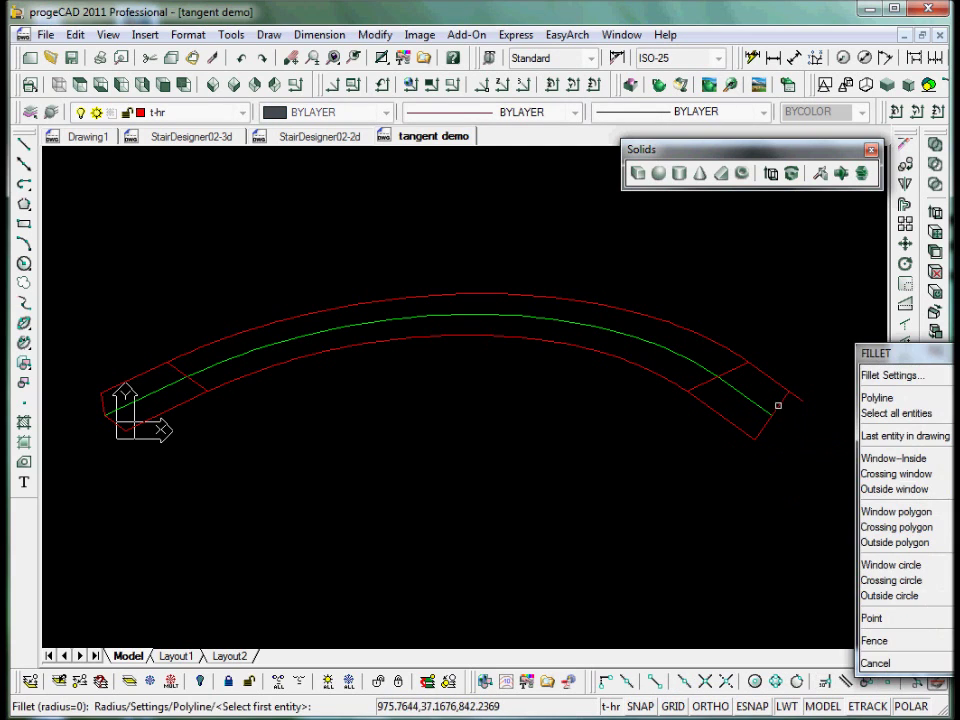
left_click(779, 402)
left_click(778, 386)
- Draw a line from the centreline's left-hand end perpendicular to the handrail's inner straight edge
scroll(103, 420, "up", 3)
middle_click_drag(103, 424, 233, 422)
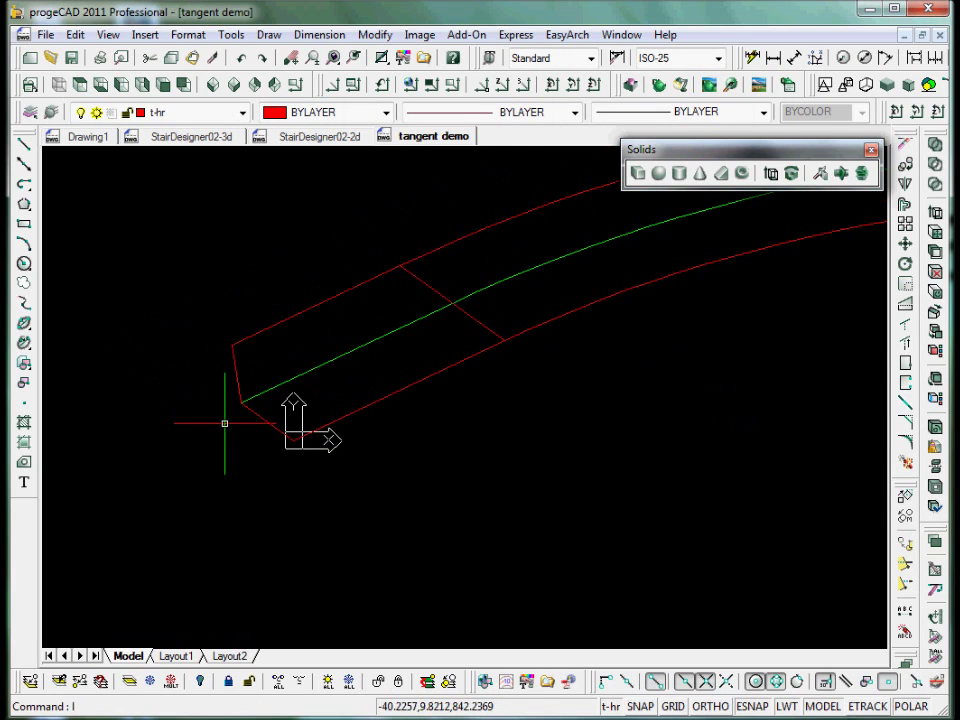
key("l")
key("Return")
left_click(238, 404)
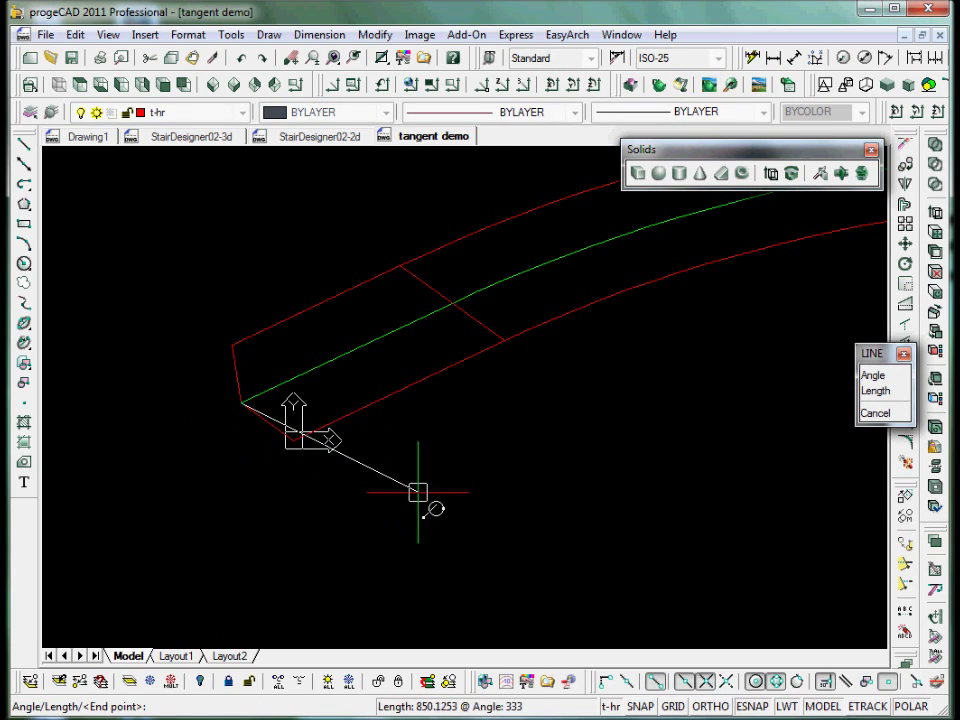
right_click(433, 498, "shift")
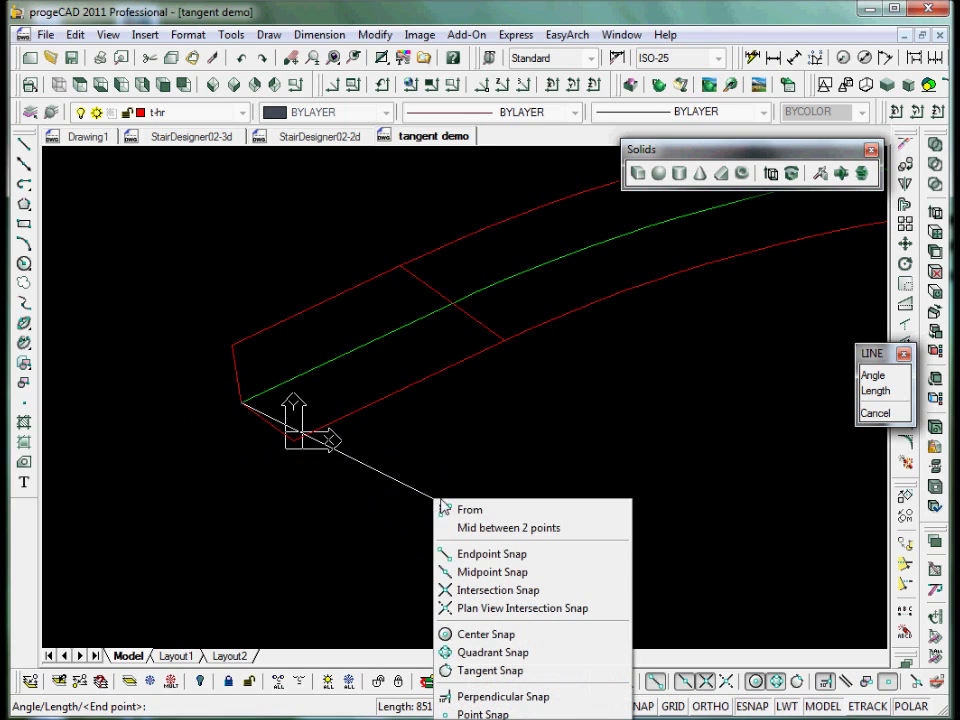
left_click(512, 697)
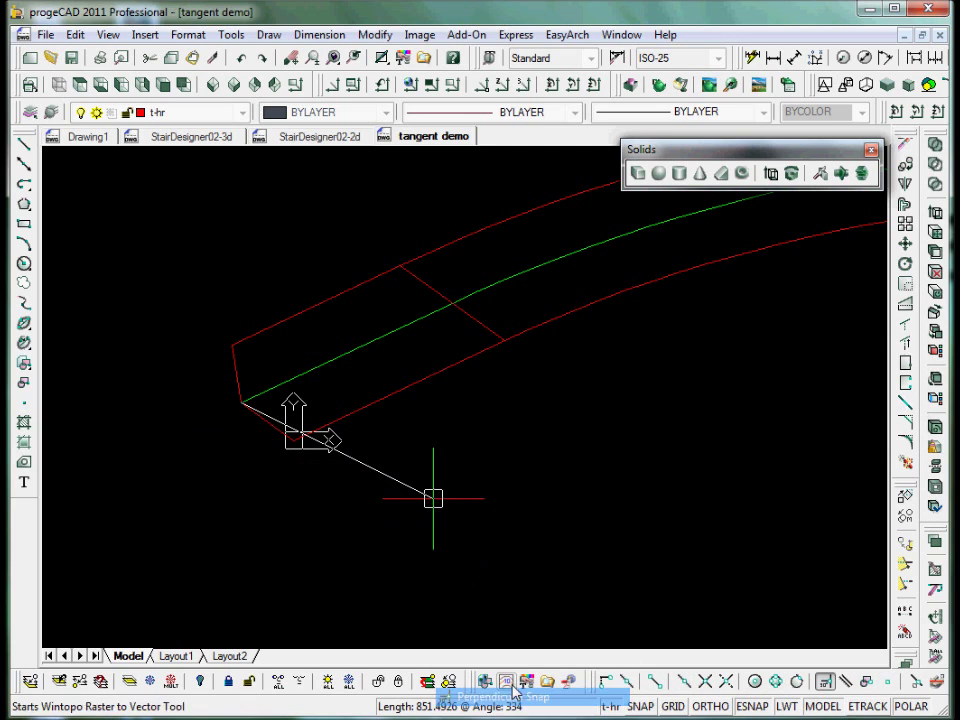
left_click(360, 432)
key("Return")
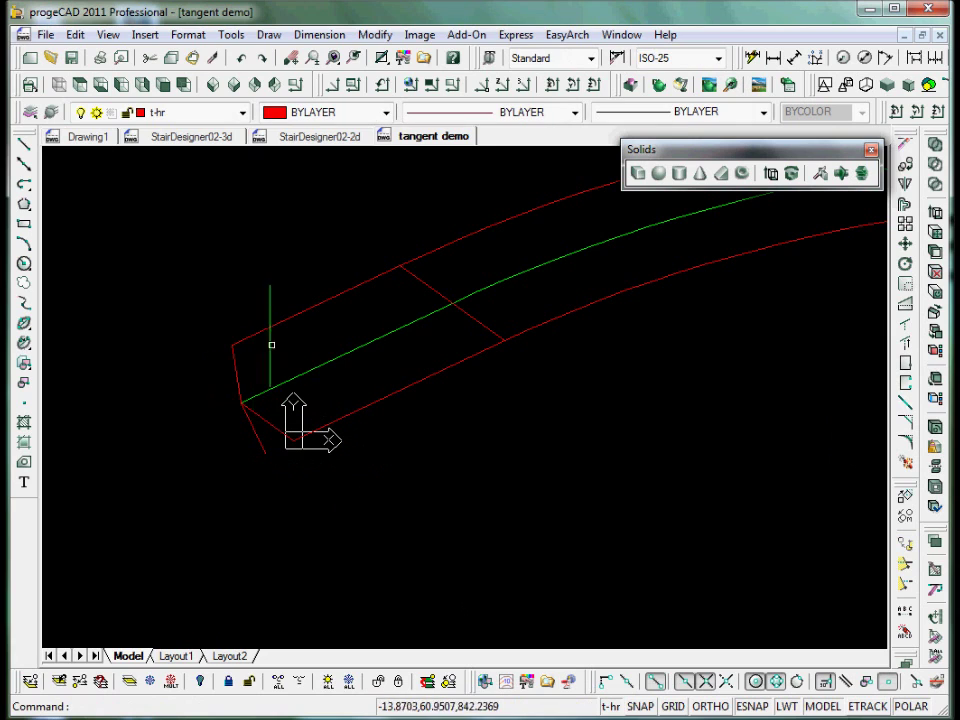
- Join the left-hand perpendicular end line to the handrail's inner and outer straight edges with radius 0 fillets
type("f")
key("Return")
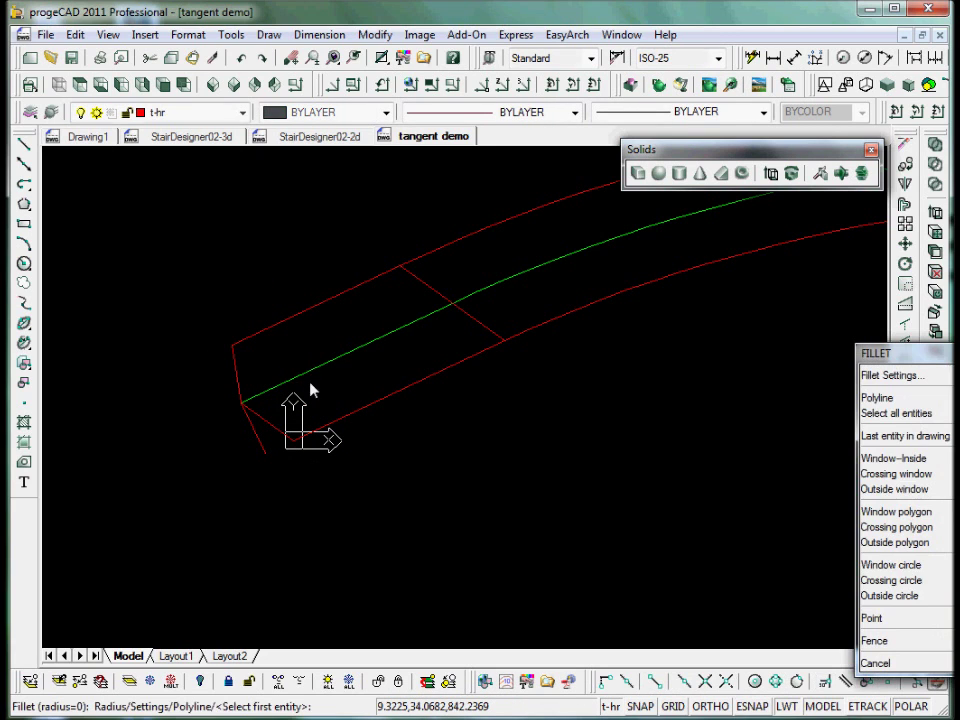
left_click(337, 420)
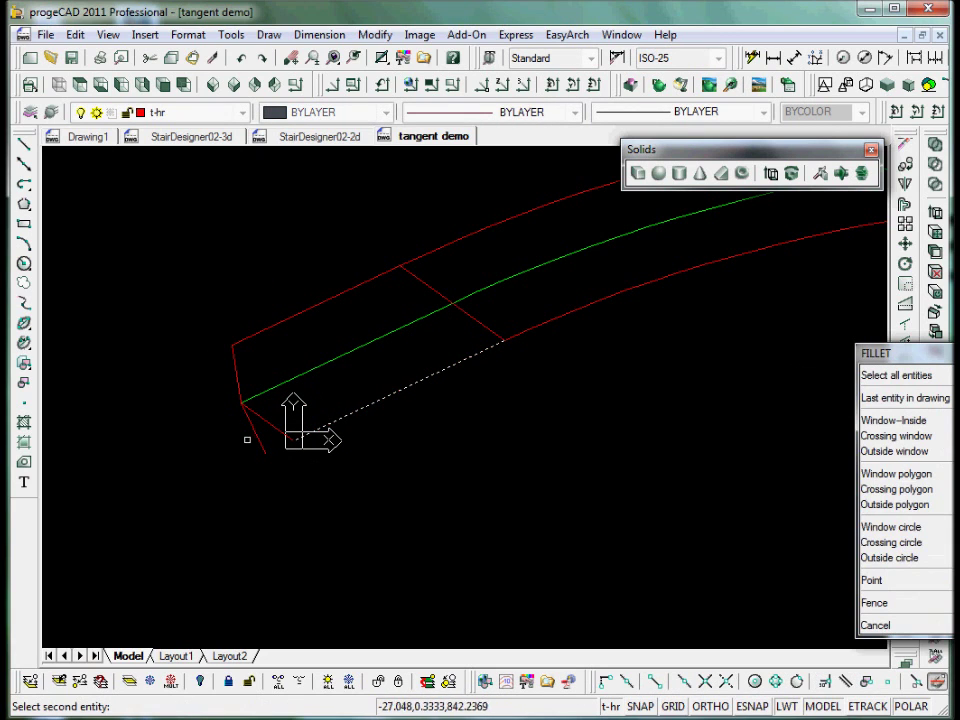
left_click(256, 437)
key("Return")
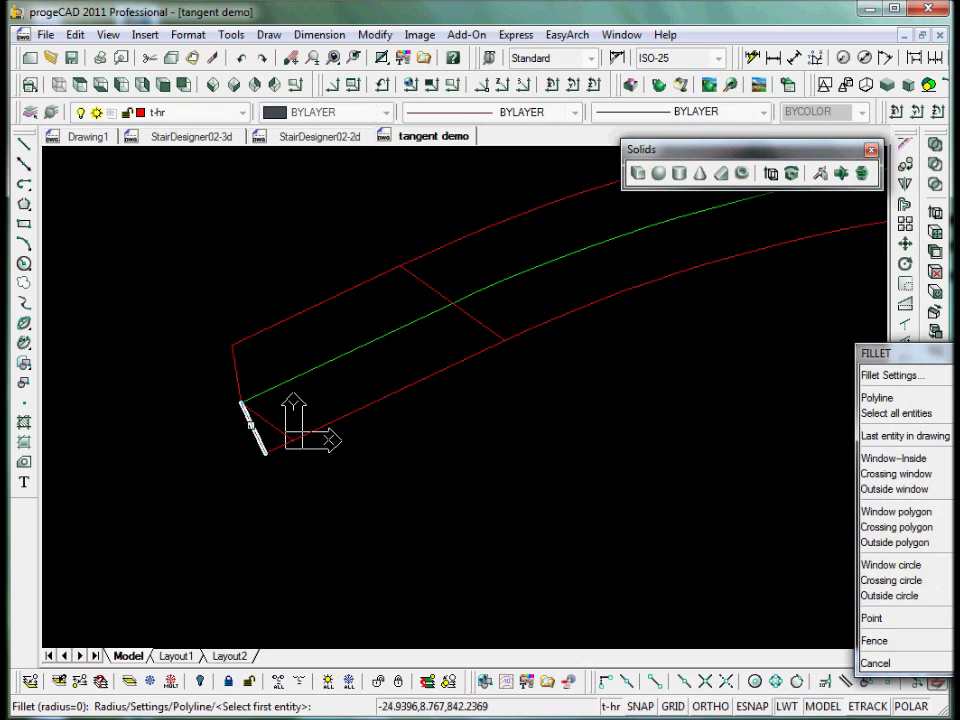
left_click(247, 419)
left_click(232, 344)
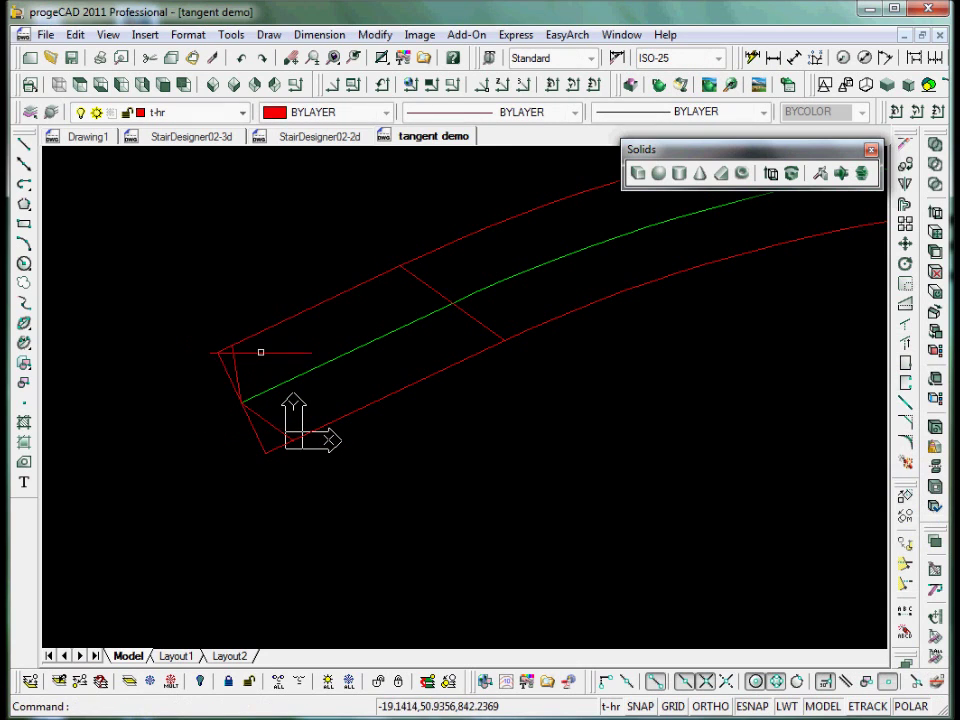
- Delete the two old slanted end lines at the handrail's left-hand end
left_click(238, 368)
key("Escape")
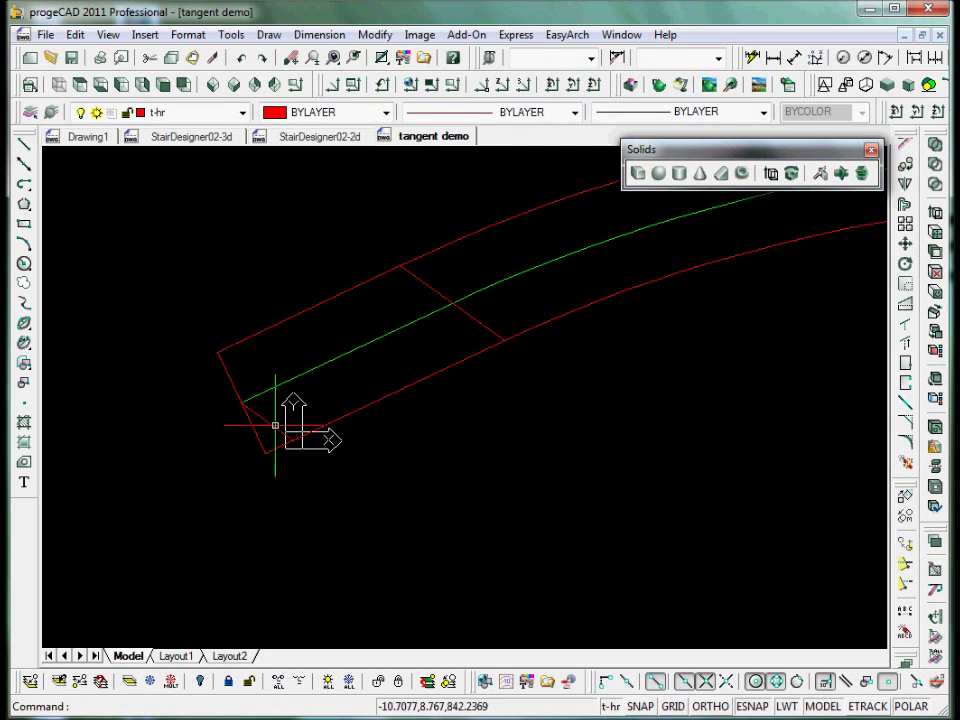
left_click(271, 424)
key("Escape")
- Set a three-point UCS at the centreline's left-hand end with X along the centreline, and rotate it 90° about the Y axis
scroll(446, 476, "down", 2)
mouse_move(422, 467)
middle_mouse_down()
mouse_move(330, 471)
mouse_move(386, 446)
middle_mouse_up()
scroll(330, 471, "down", 2)
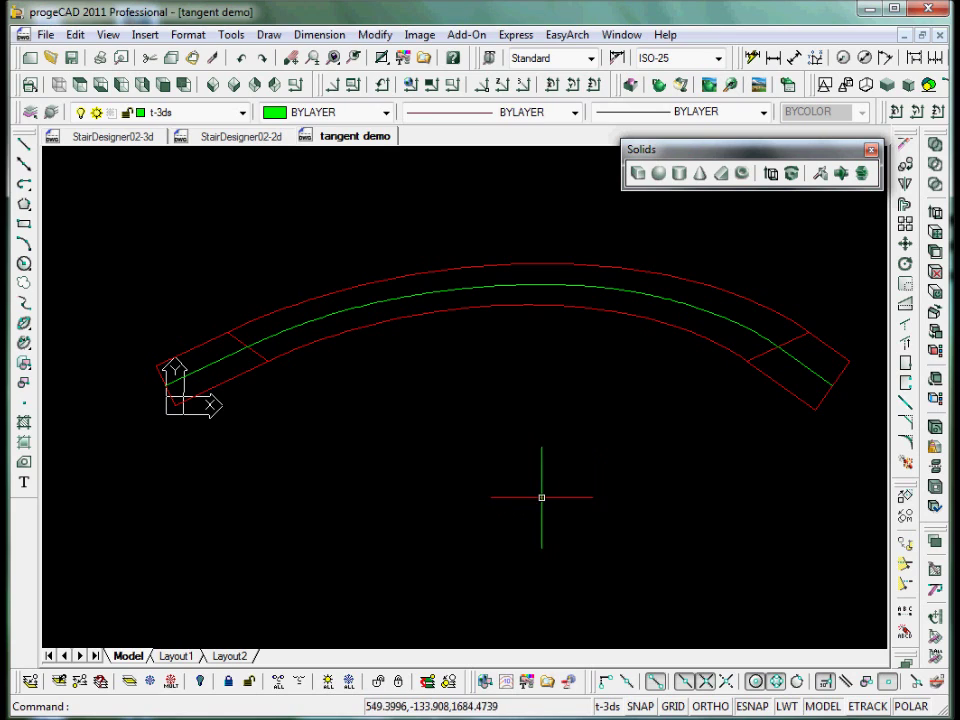
left_click(524, 88)
left_click(166, 384)
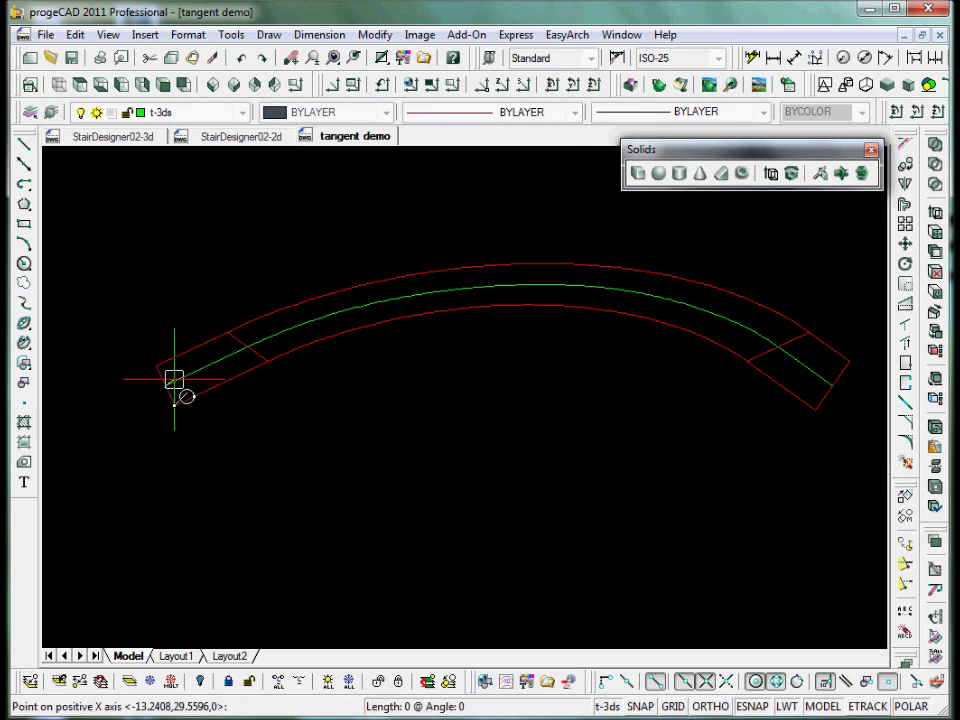
left_click(227, 356)
left_click(158, 366)
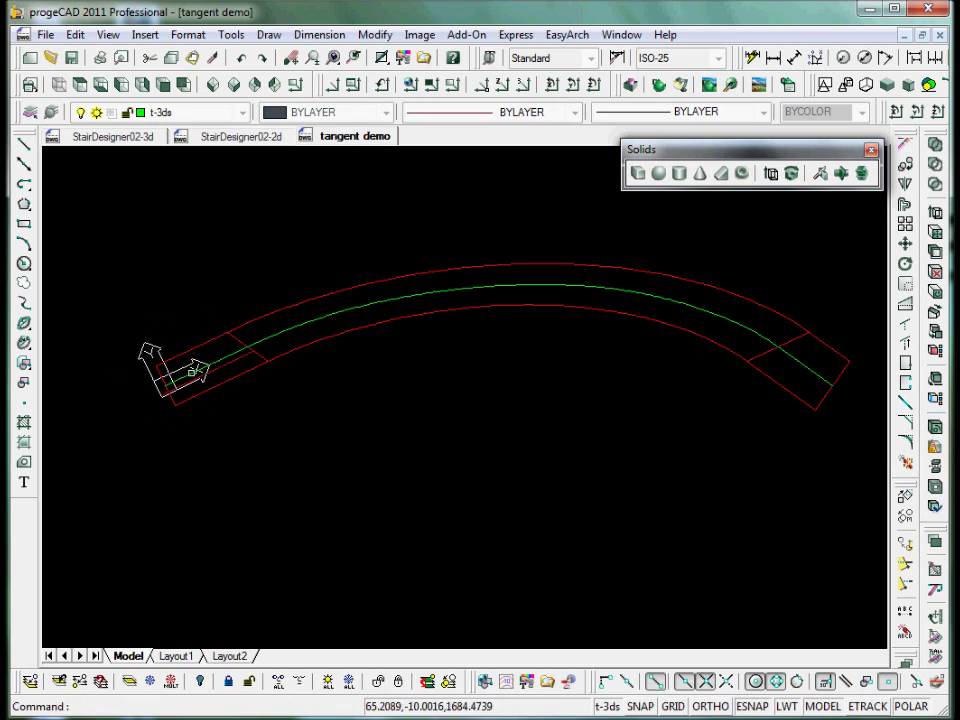
left_click(573, 84)
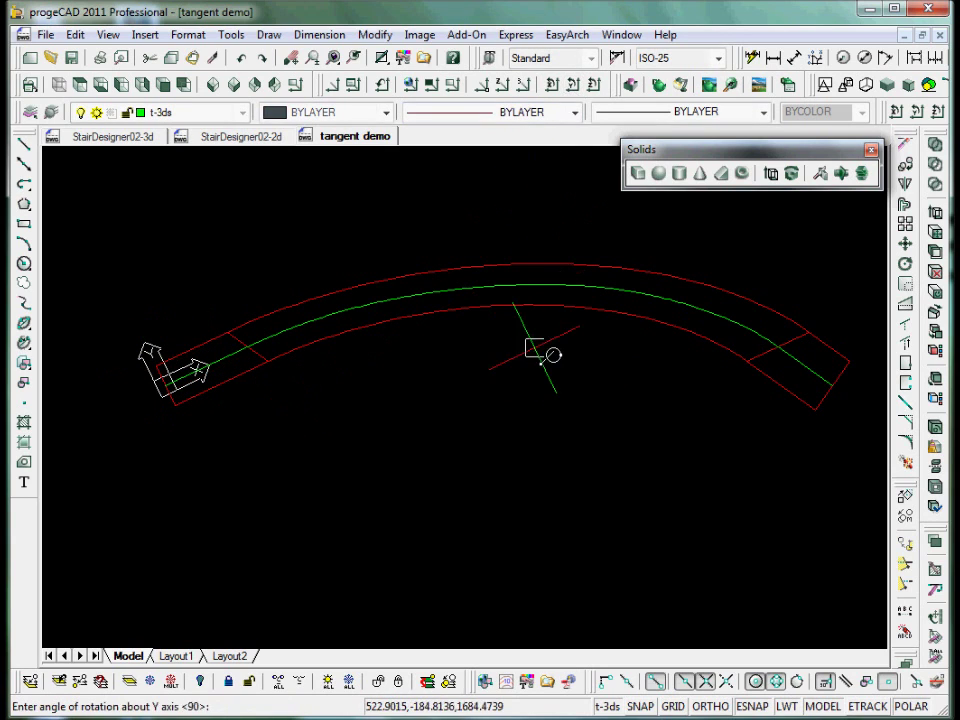
key("Return")
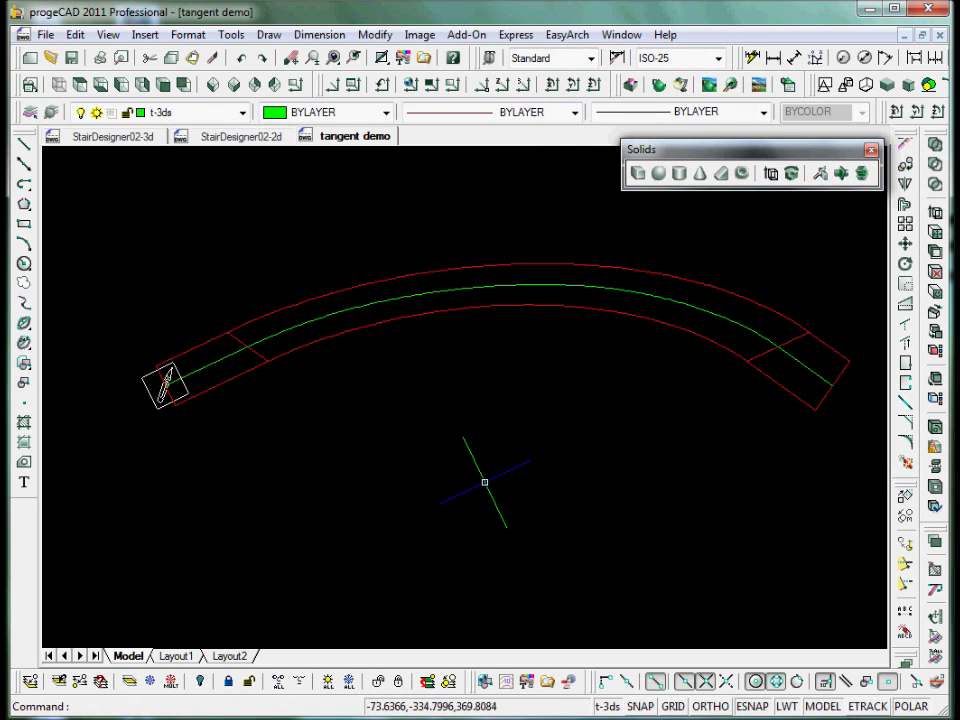
- Draw a circle of radius 30 centred on the centreline's left-hand end
left_click(28, 264)
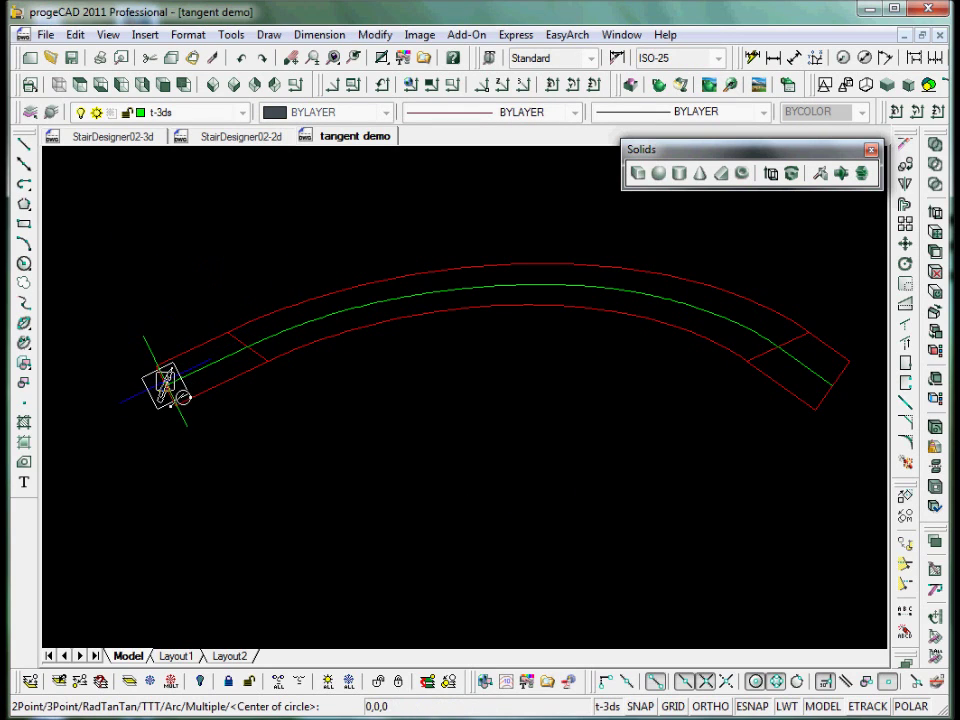
left_click(166, 381)
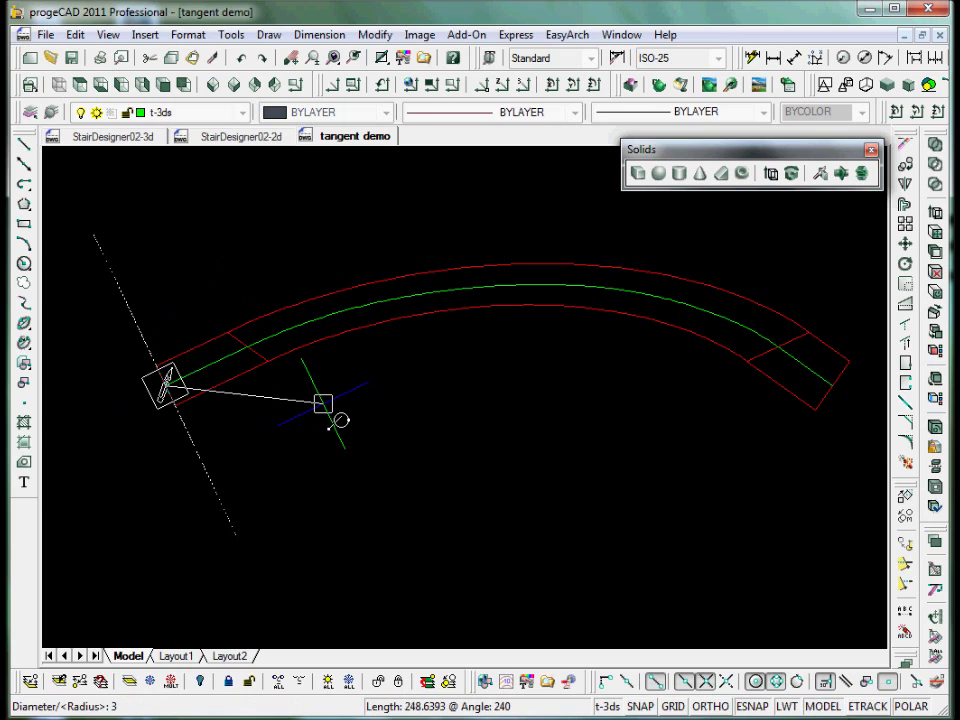
type("30")
key("Return")
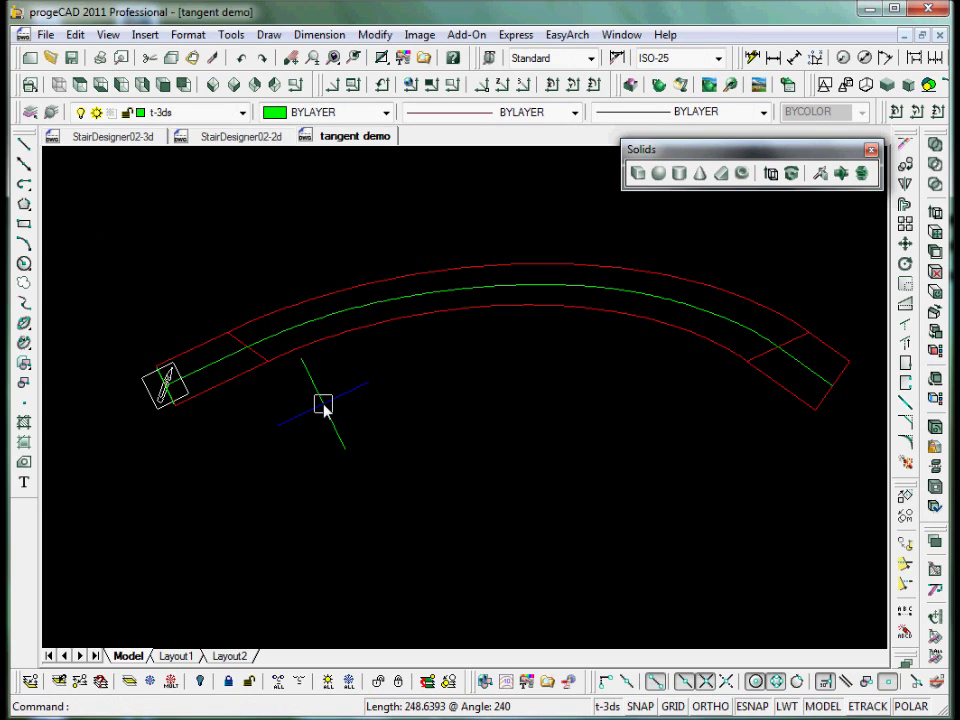
- Extrude the circle along the handrail centreline as the path
left_click(771, 174)
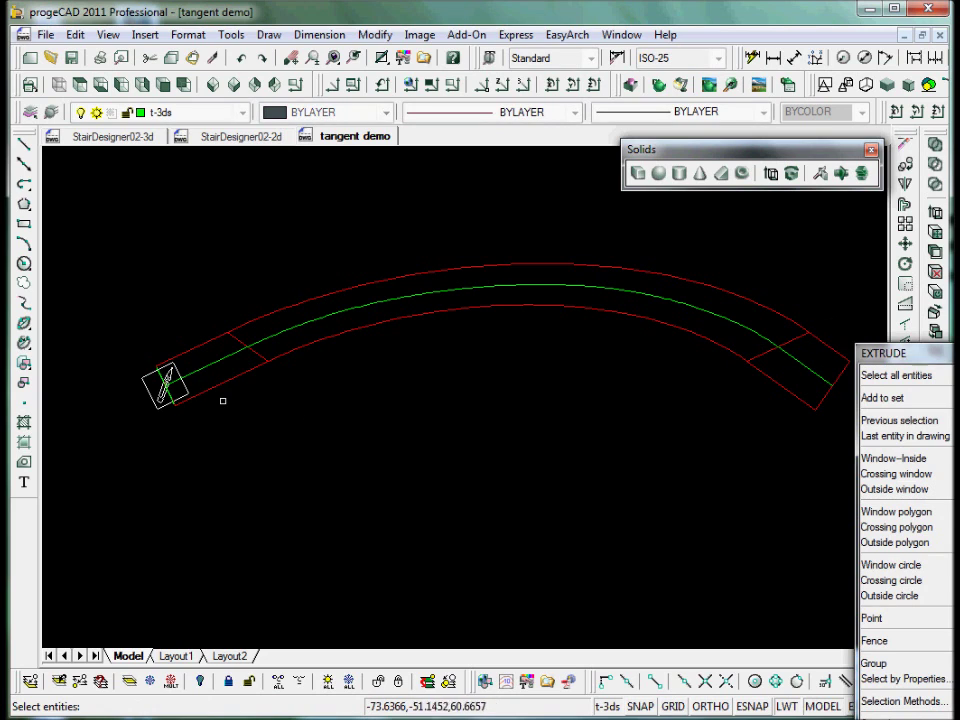
left_click(818, 378)
key("Return")
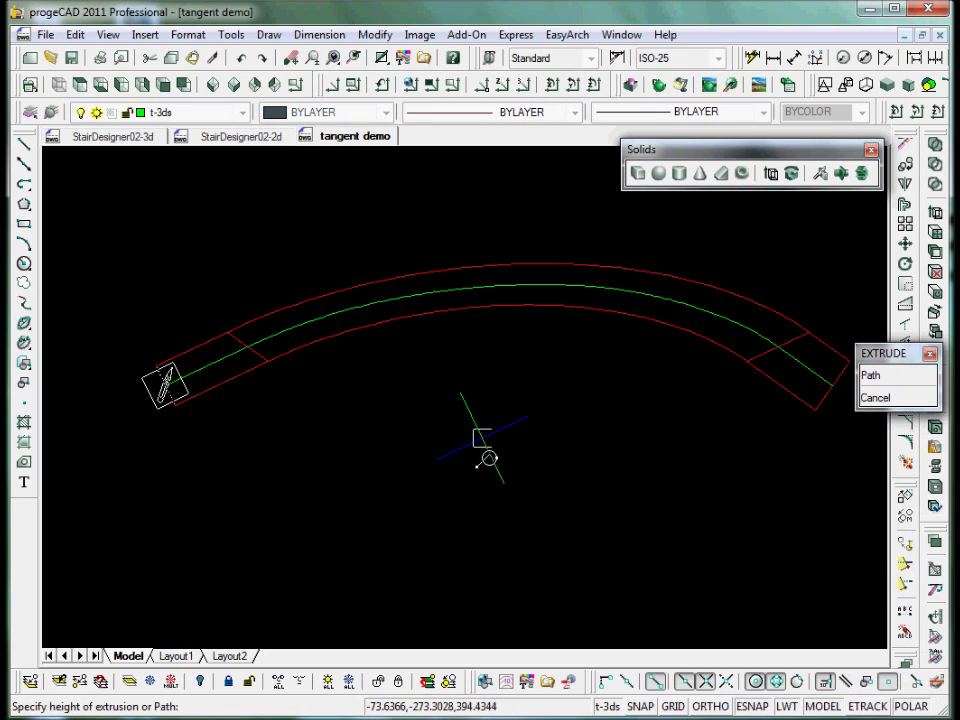
left_click(912, 375)
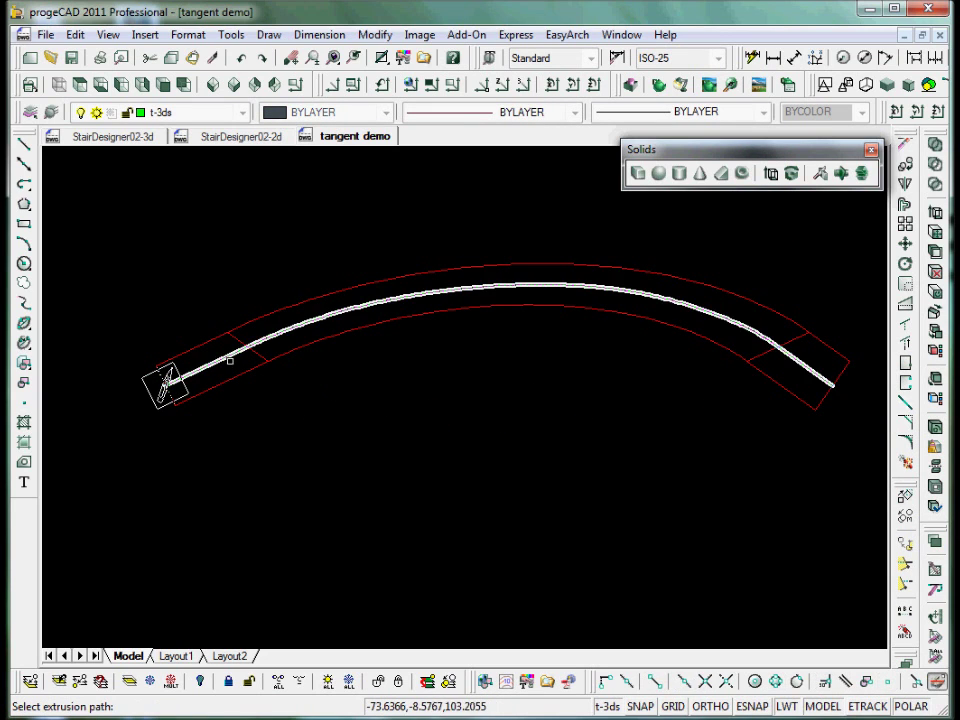
left_click(224, 357)
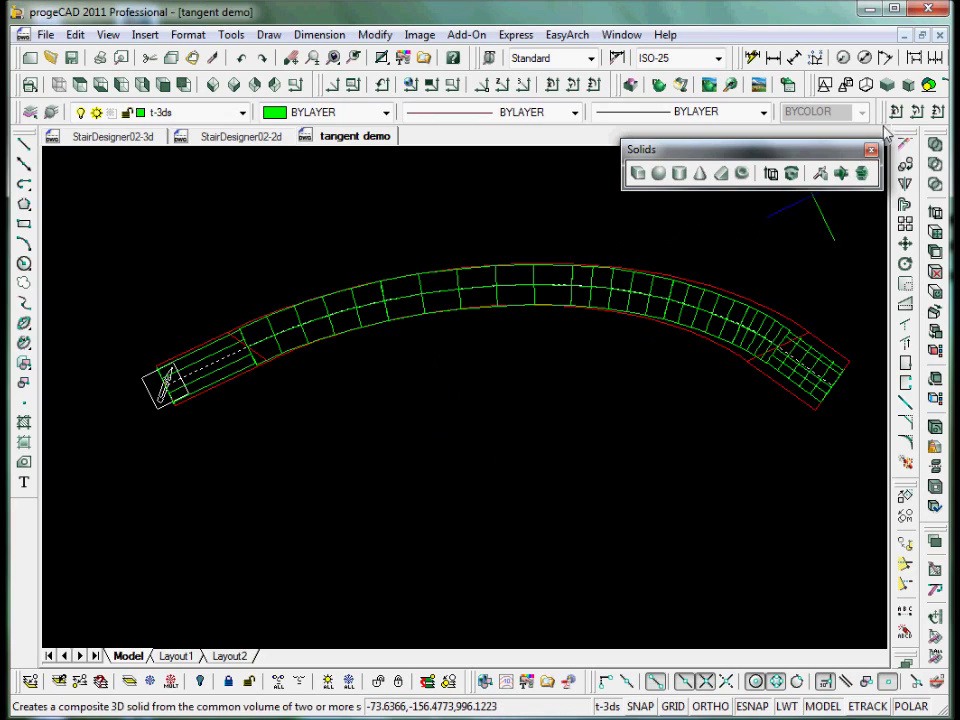
- Shade the round handrail solid and examine it from an orbited angle and in an isometric view
left_click(908, 85)
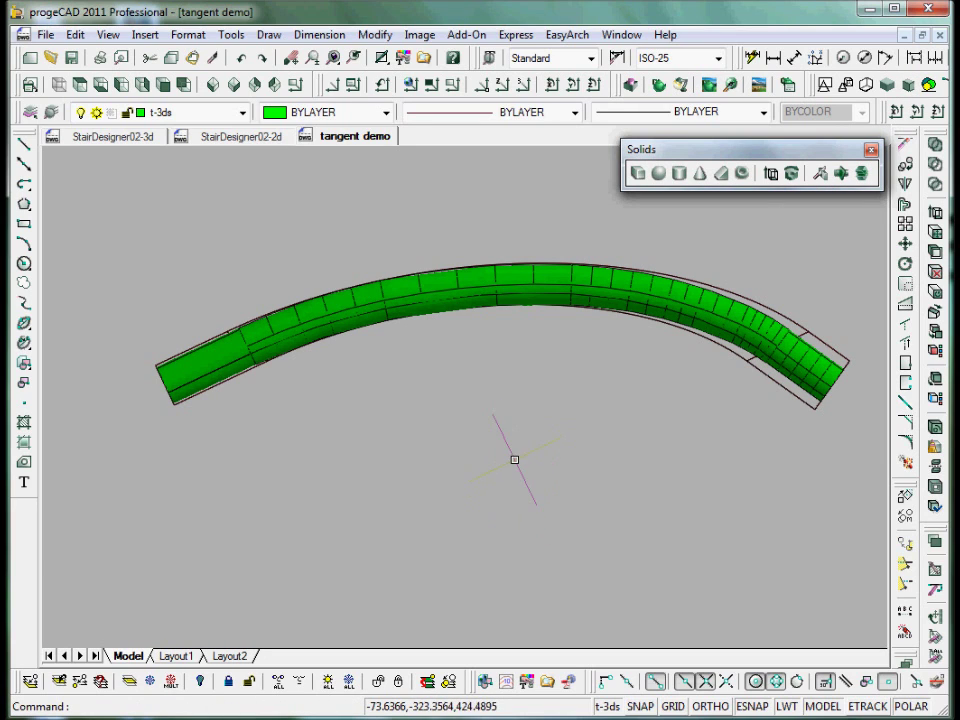
middle_click_drag(498, 477, 448, 364, "shift")
scroll(448, 362, "up", 5)
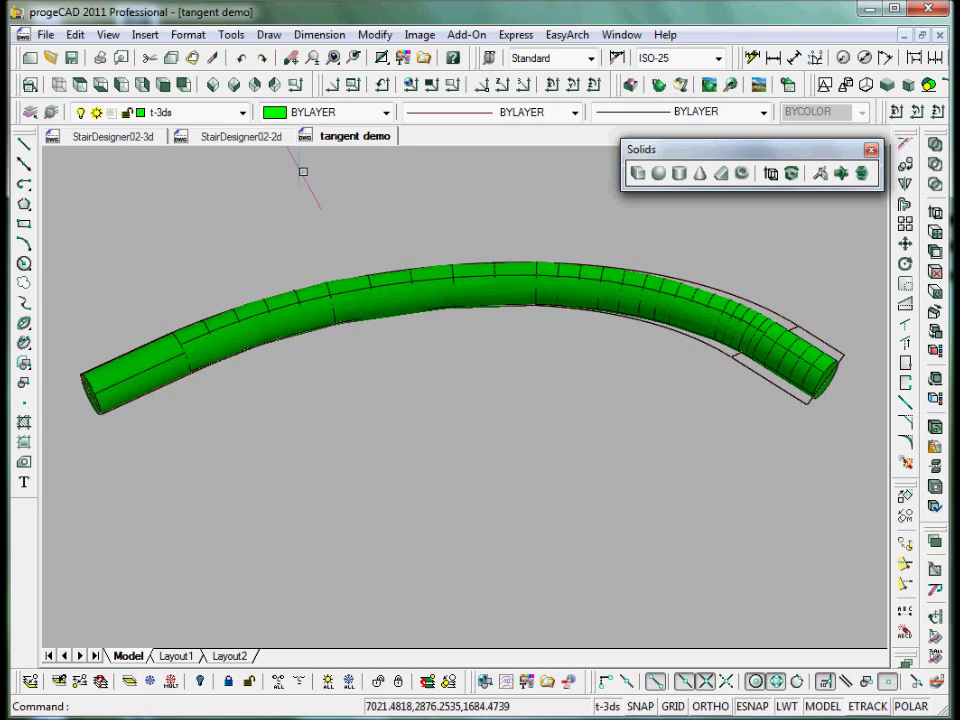
left_click(215, 88)
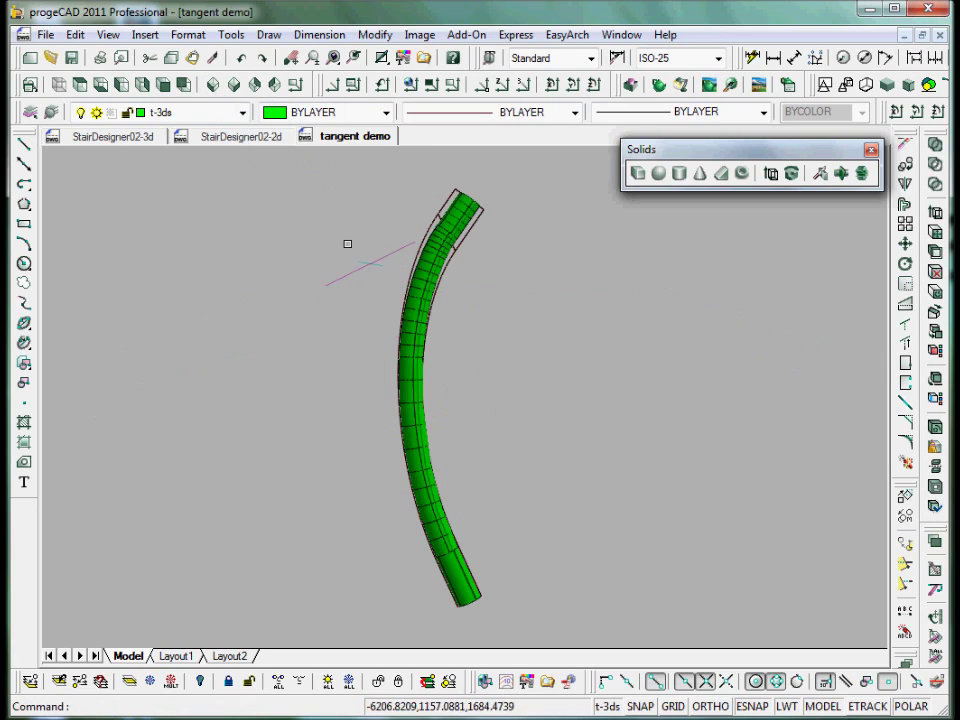
- Show all the hidden layers and render the handrail together with the oblique prism
left_click(278, 681)
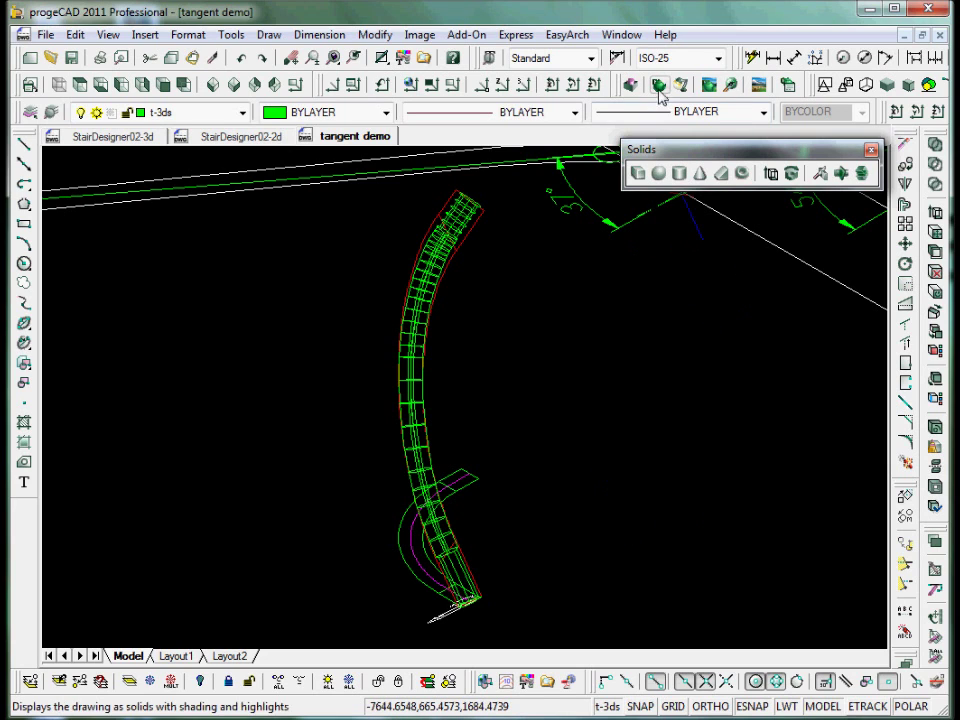
left_click(709, 85)
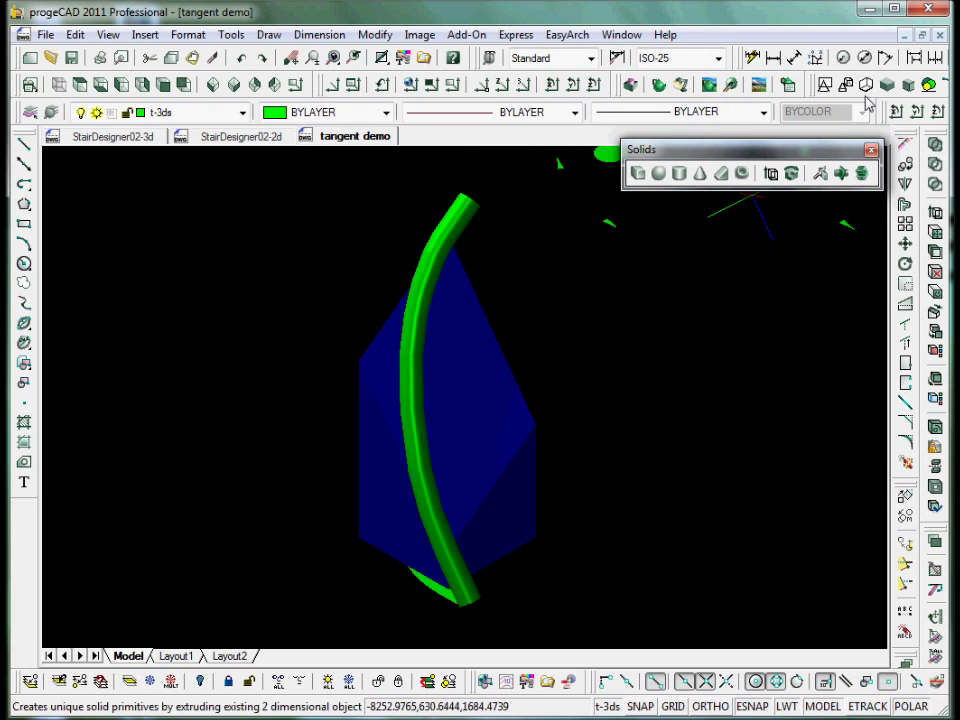
- Switch to the StairDesigner02-3d drawing and render the complete curved staircase with its materials
left_click(681, 85)
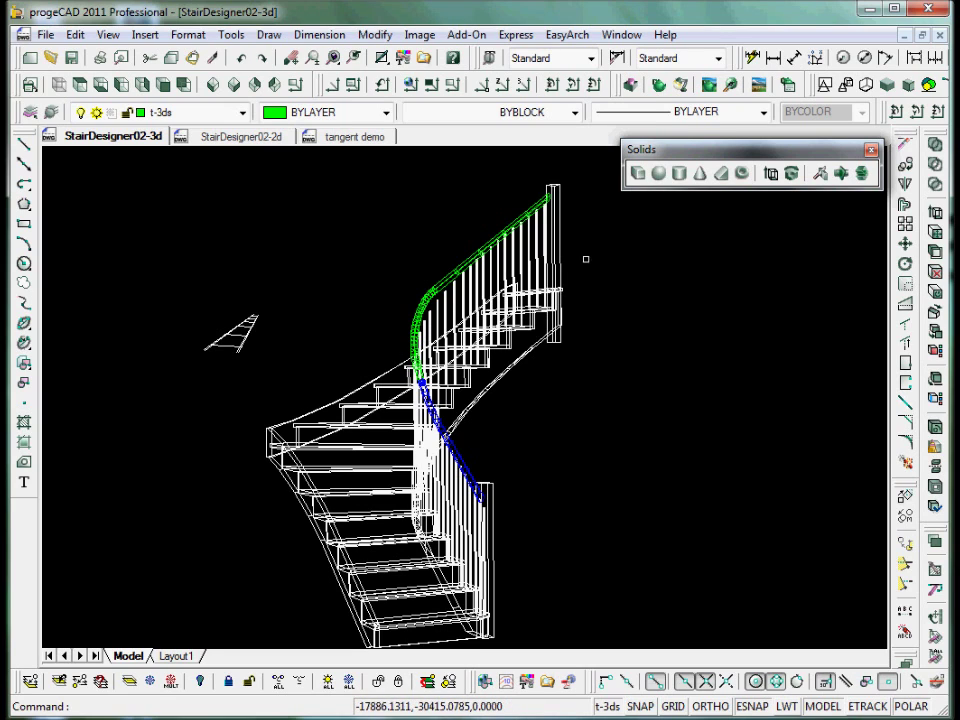
left_click(711, 86)
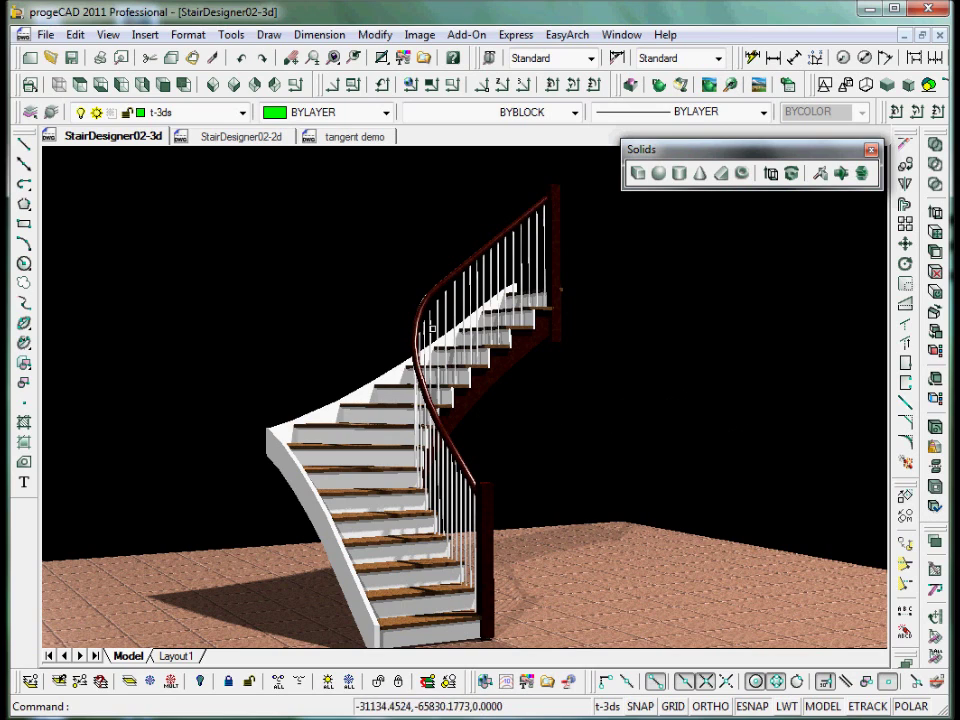
- Orbit the staircase to view its handrail from another side and render it again
left_click(636, 426)
left_click(652, 429)
middle_click_drag(696, 424, 606, 409, "shift")
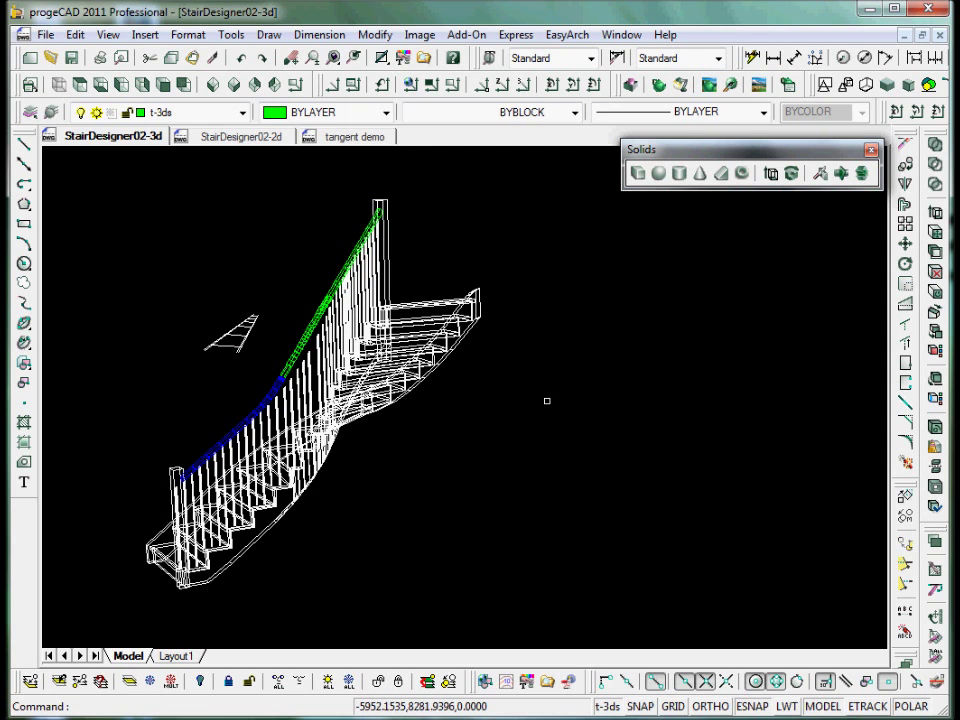
left_click(710, 86)
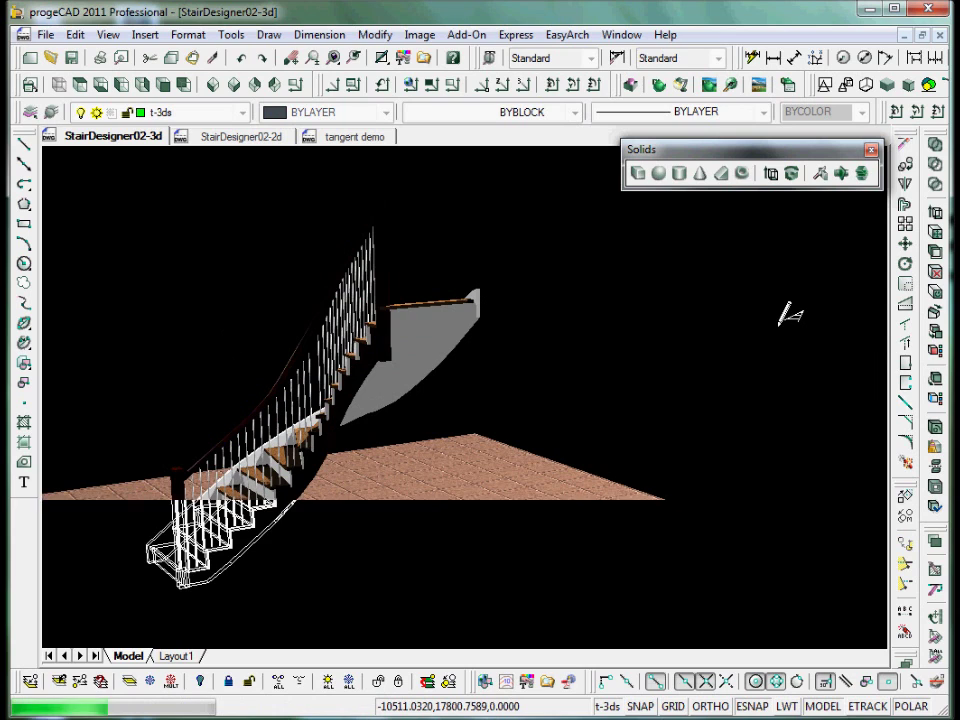